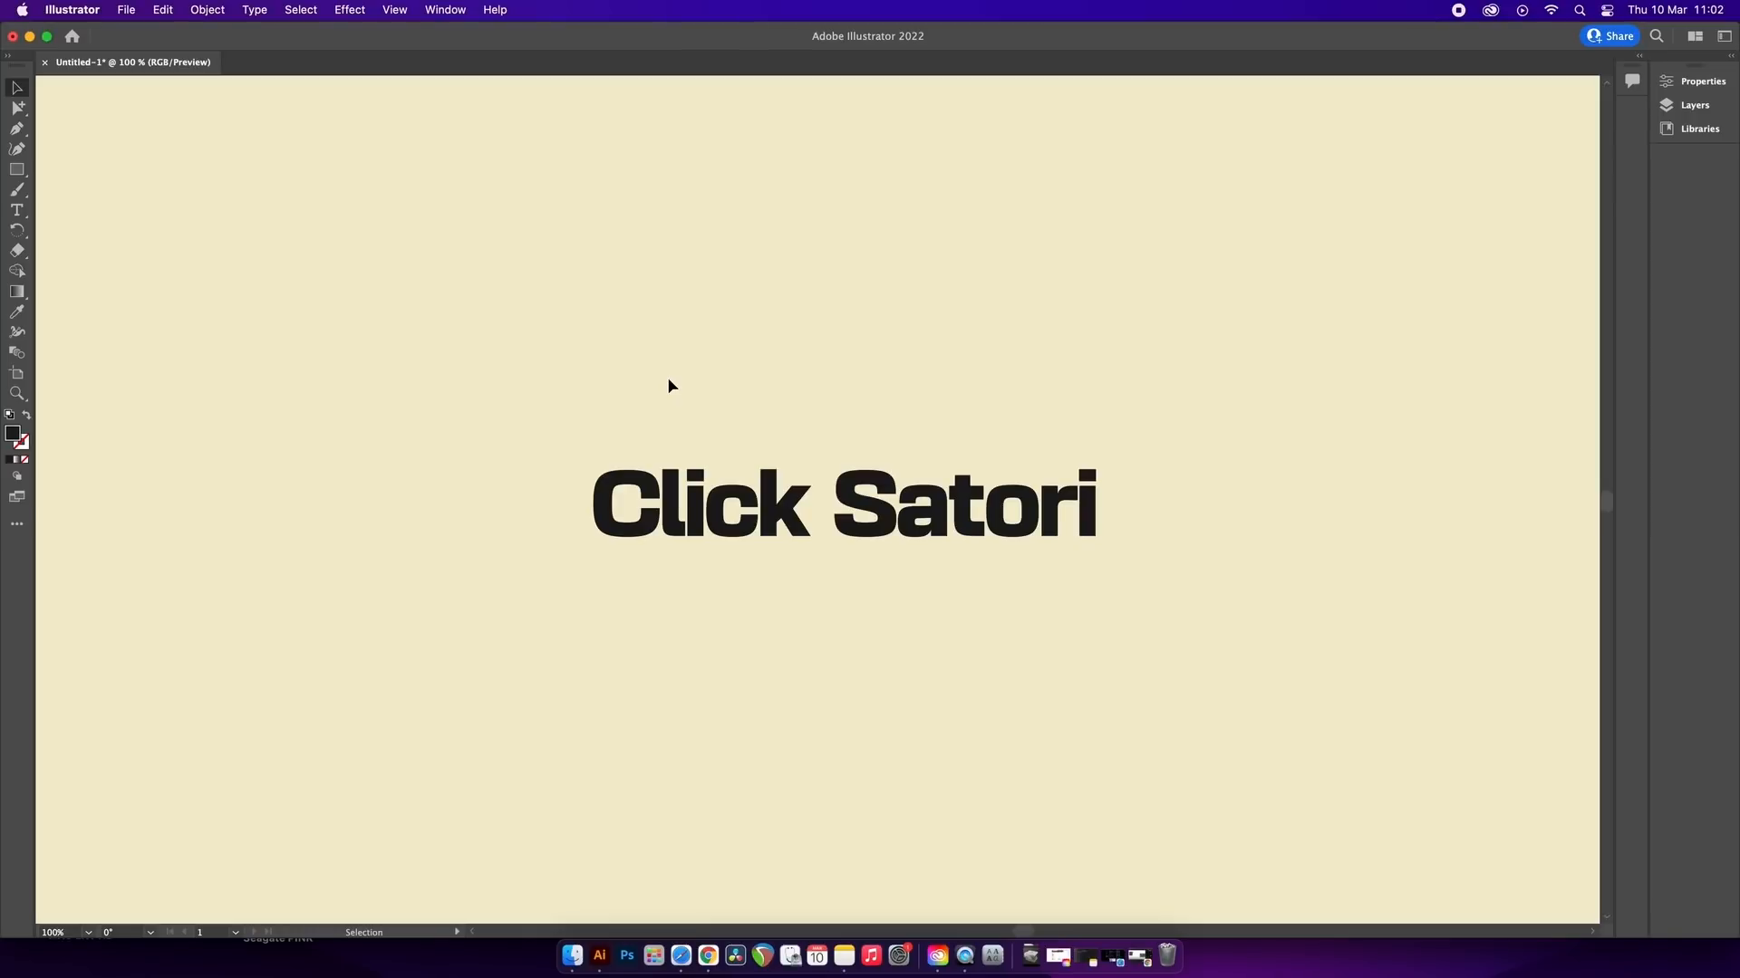
Change the fill colour of the Click Satori text to white.
drag(668, 386, 926, 562)
double_click(15, 440)
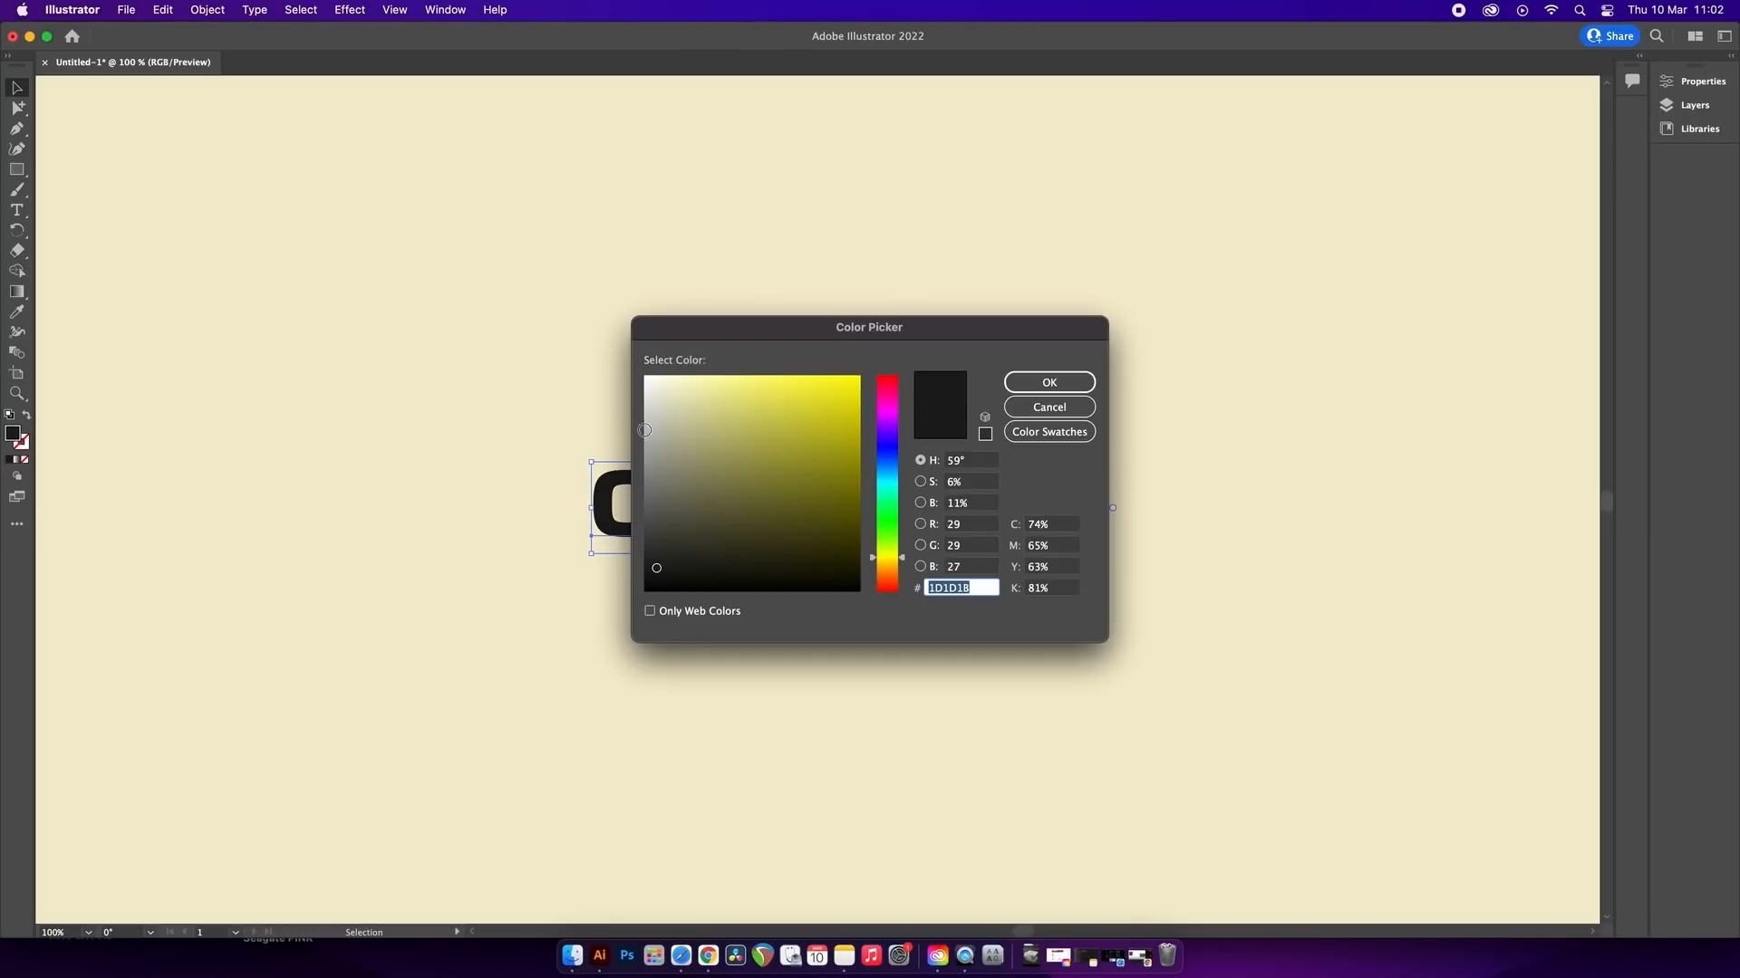
drag(644, 430, 642, 373)
click(1051, 384)
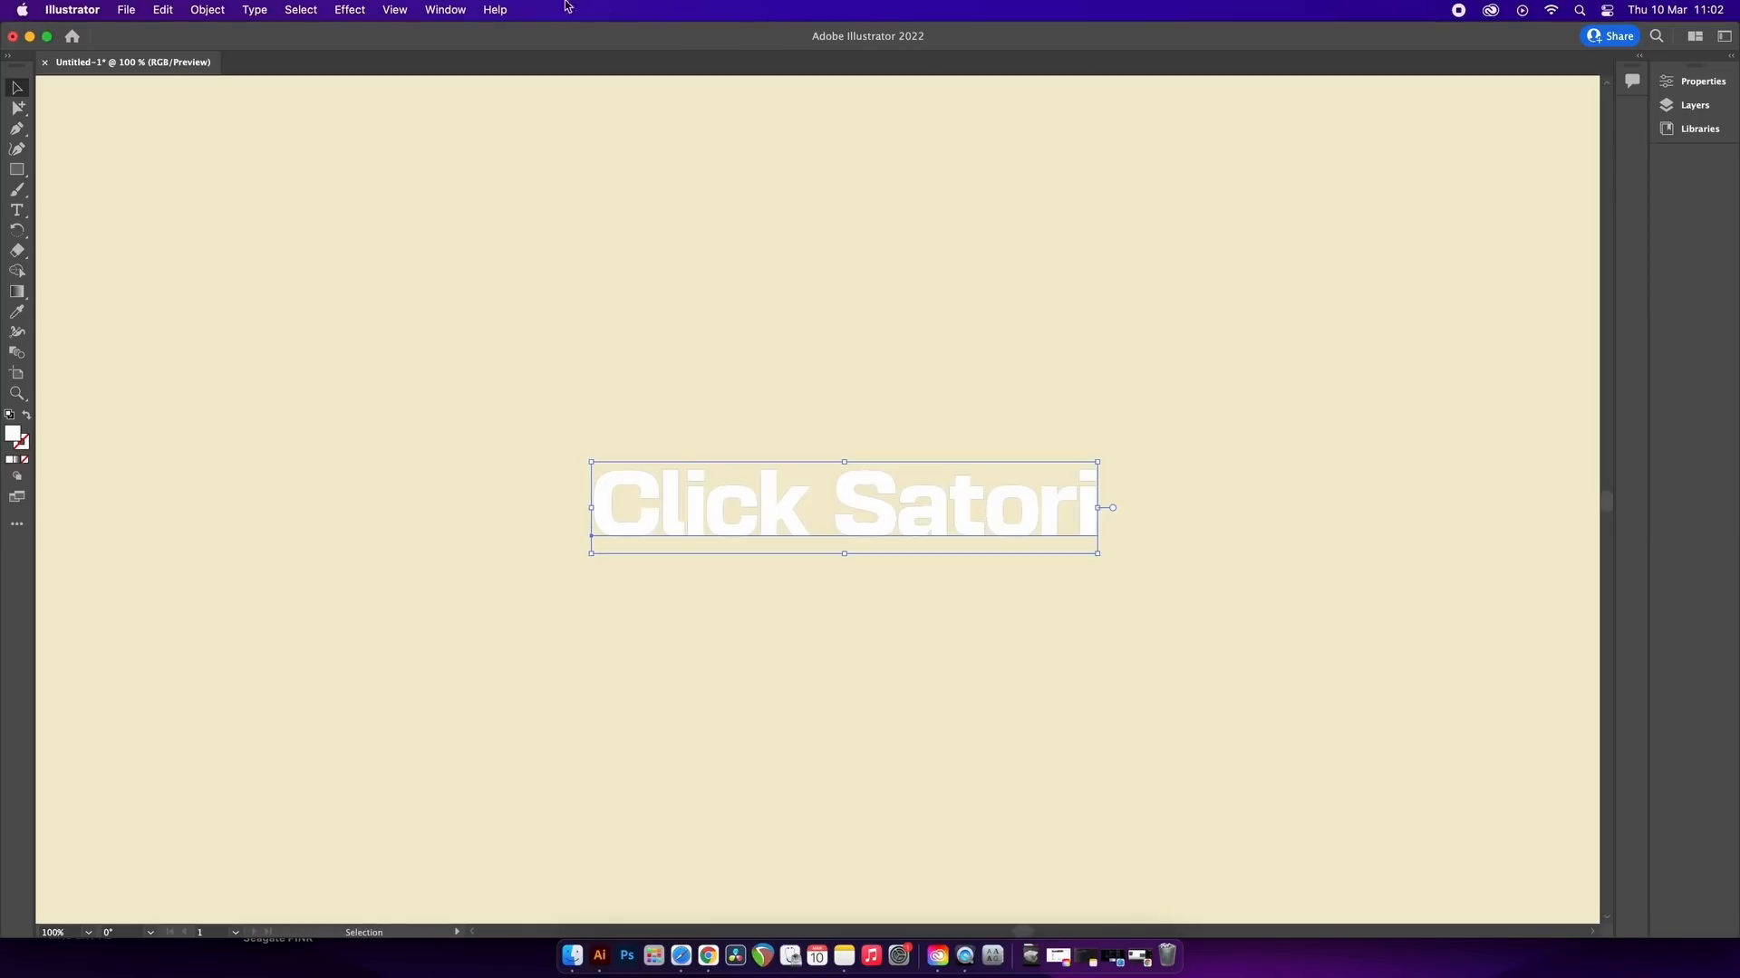
Show the Appearance attributes of the Click Satori text and add a second fill.
click(445, 9)
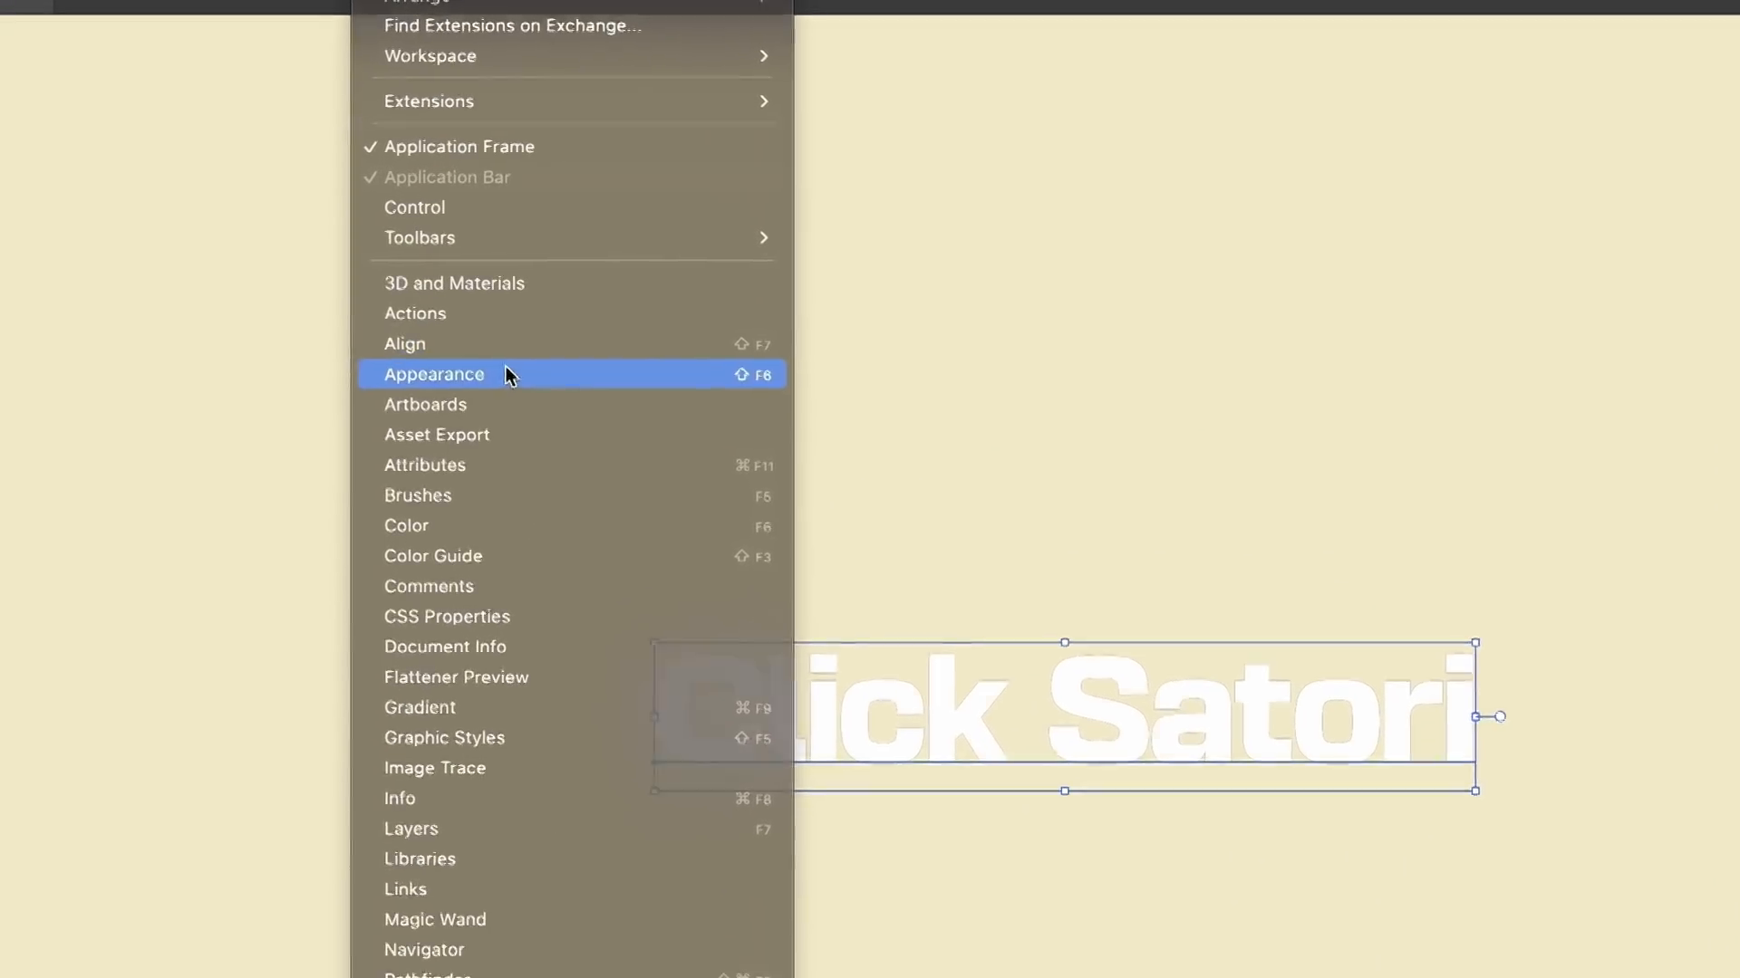
click(437, 485)
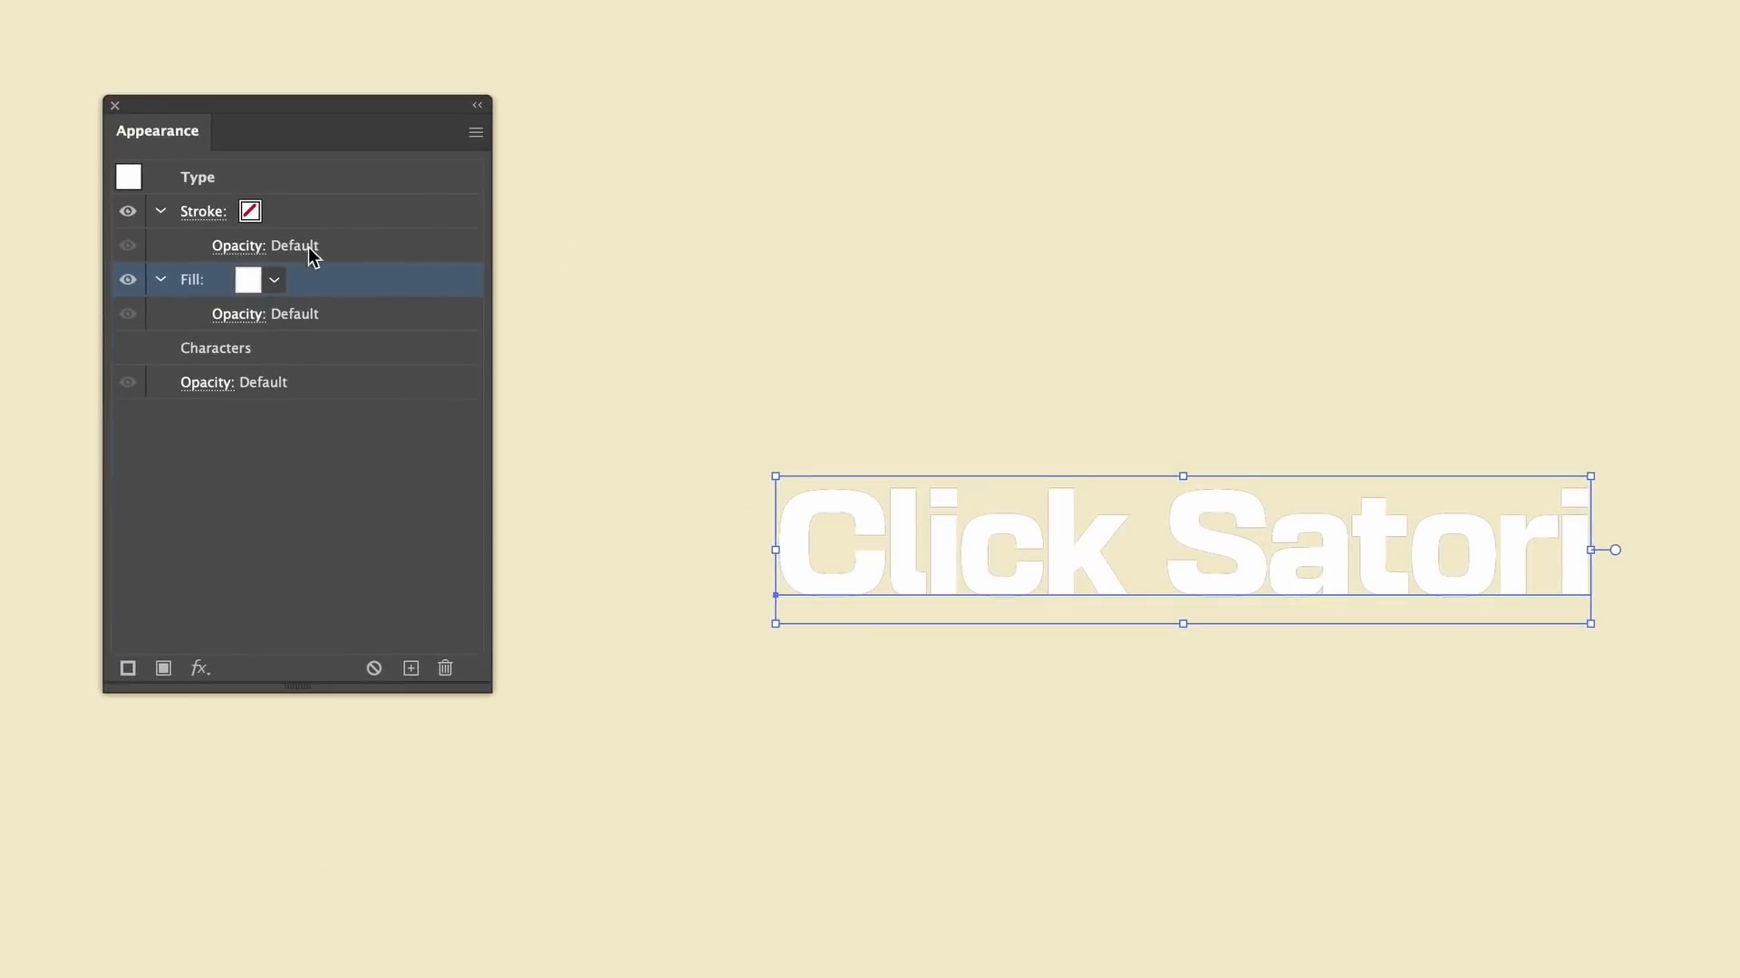
drag(344, 143, 298, 116)
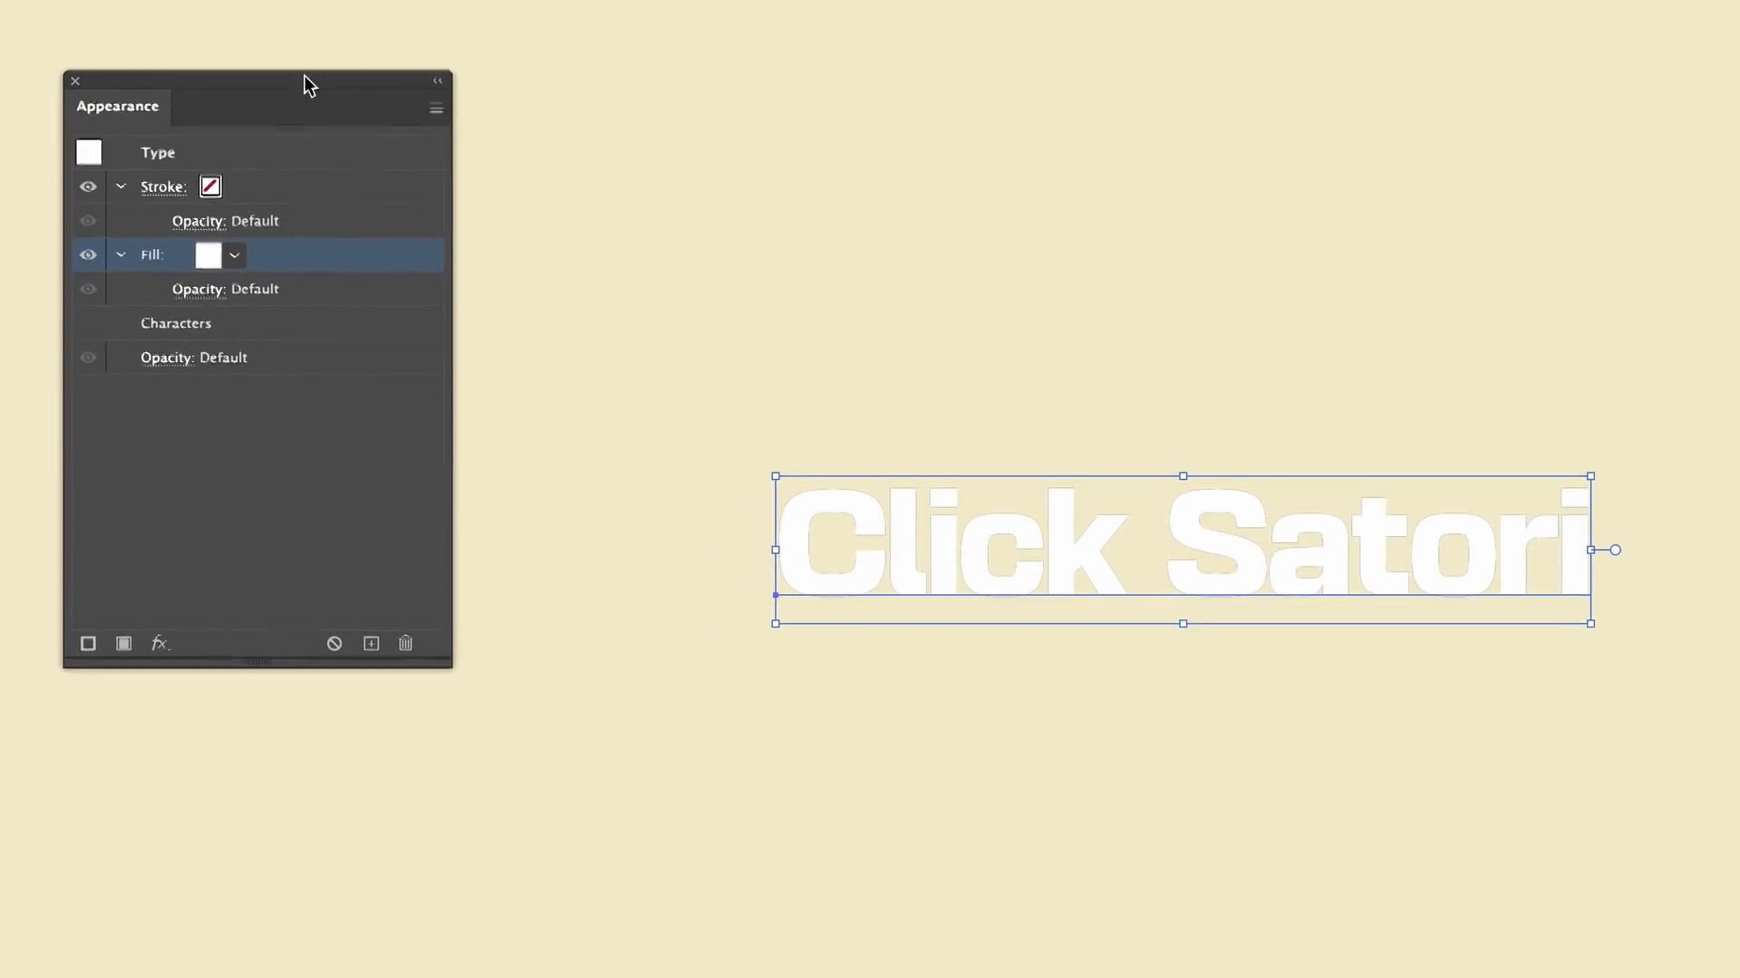
click(429, 105)
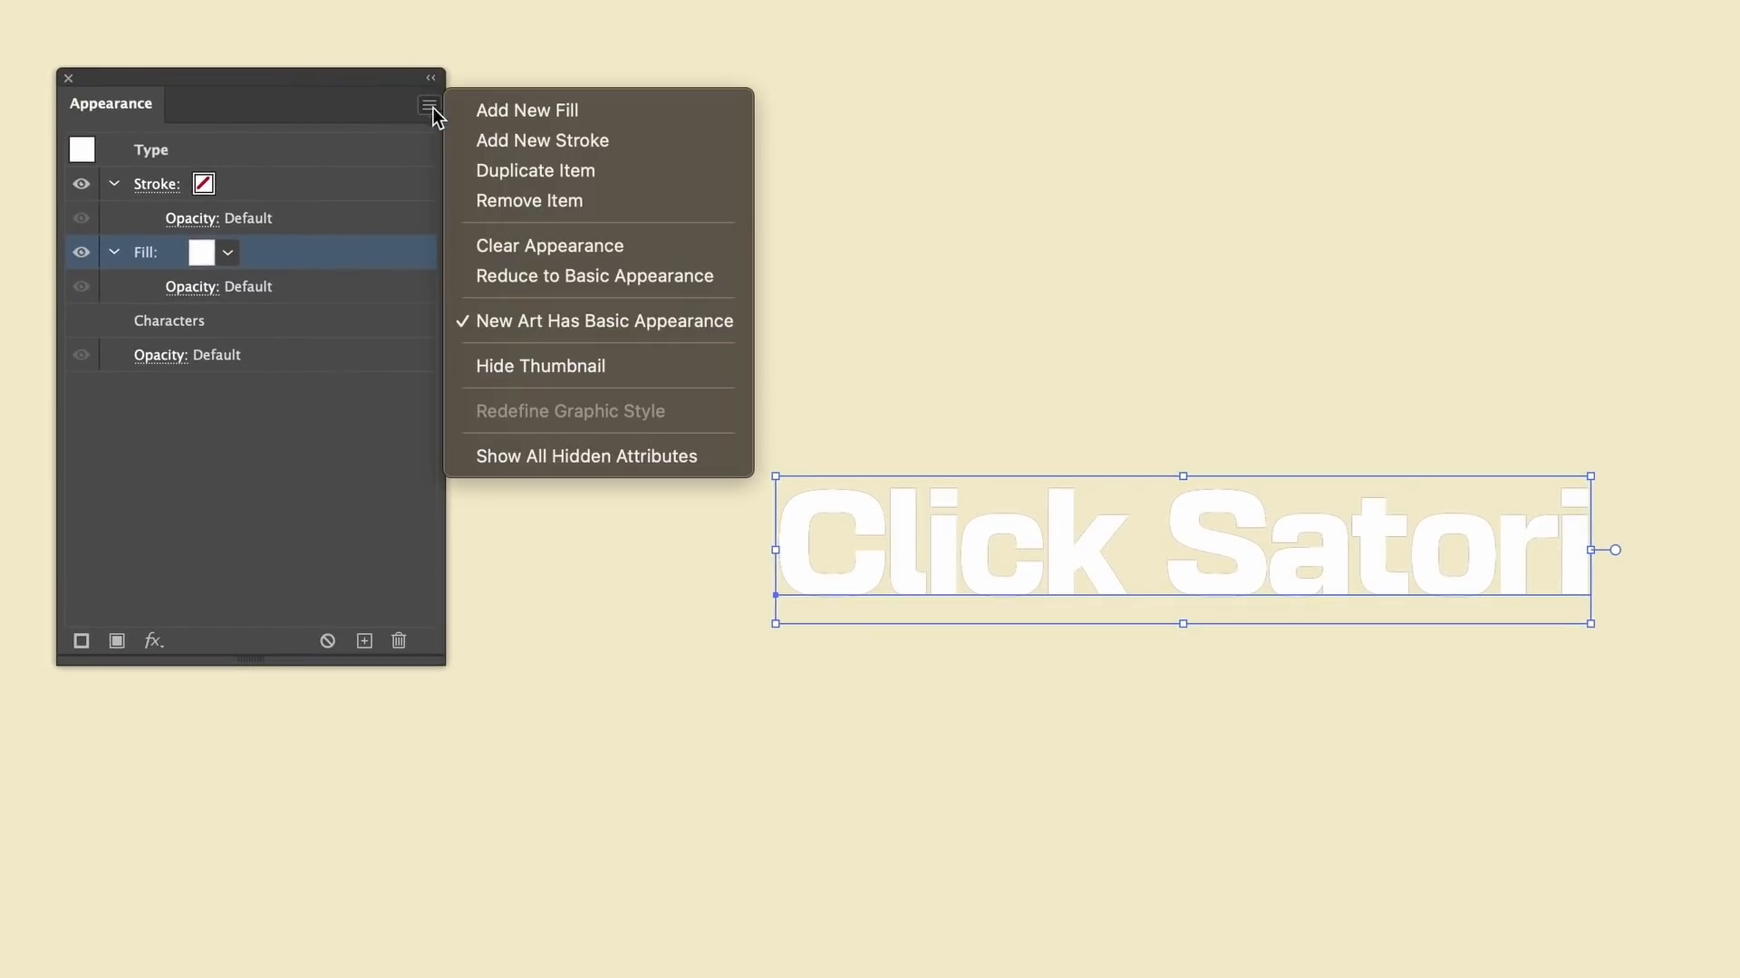
click(520, 115)
Set the lower of the two text fills to the pink swatch.
click(208, 318)
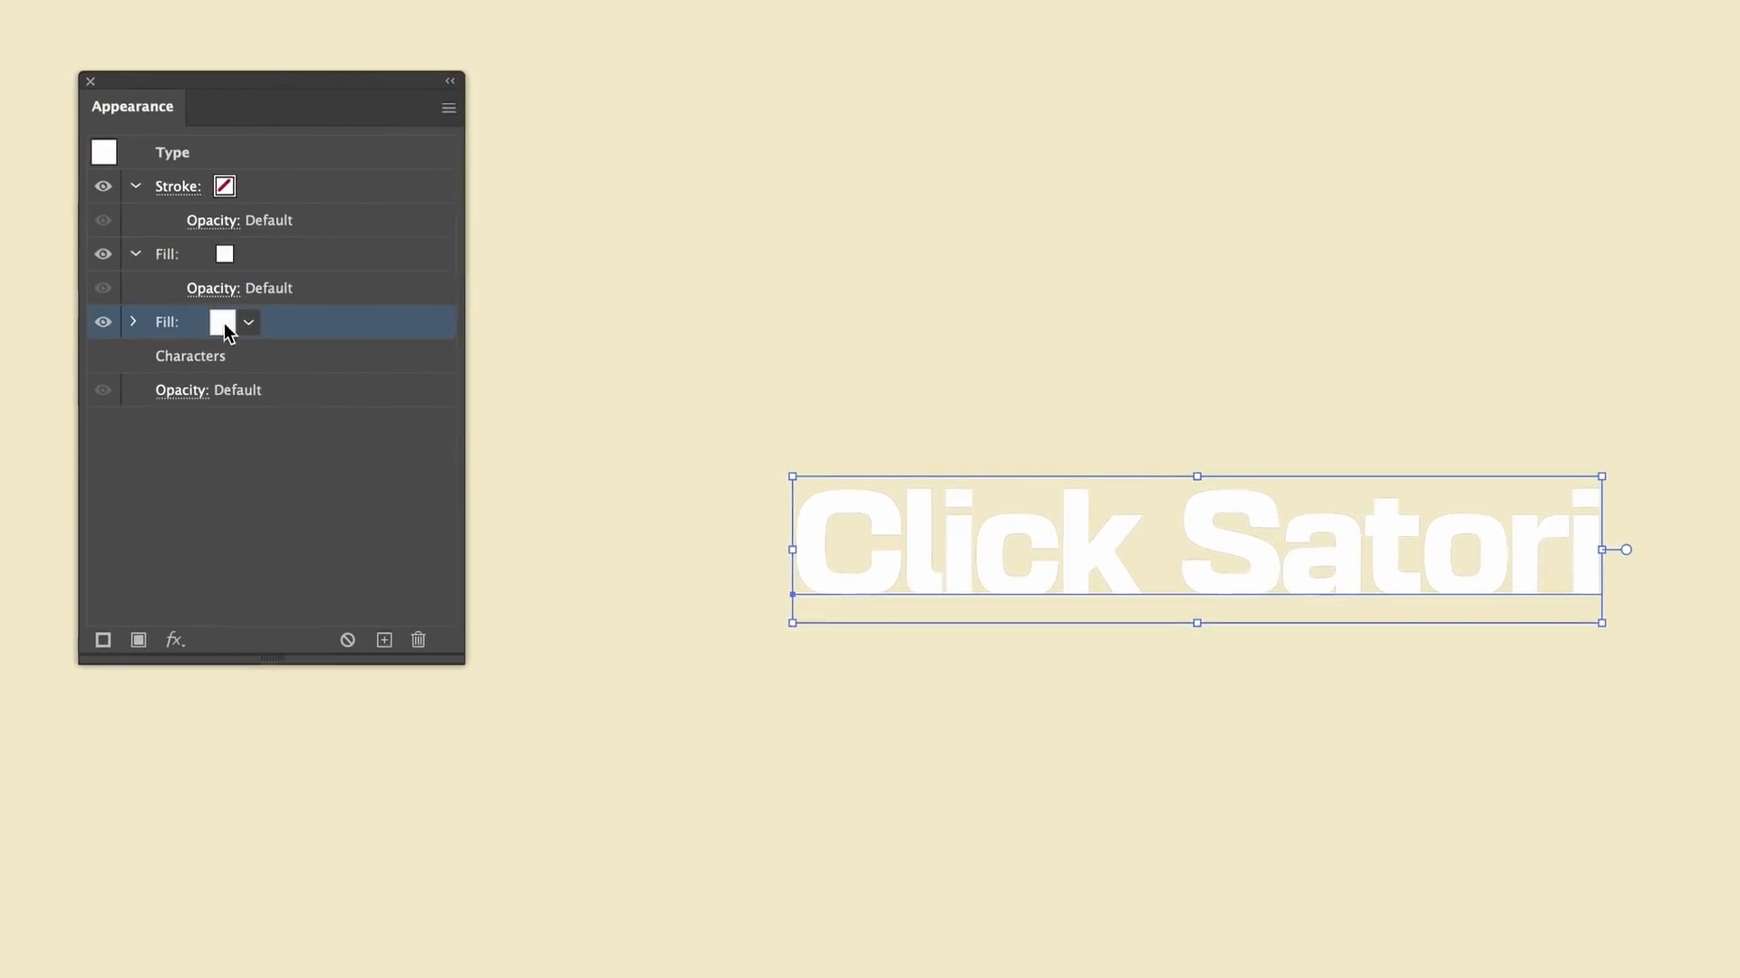
click(228, 321)
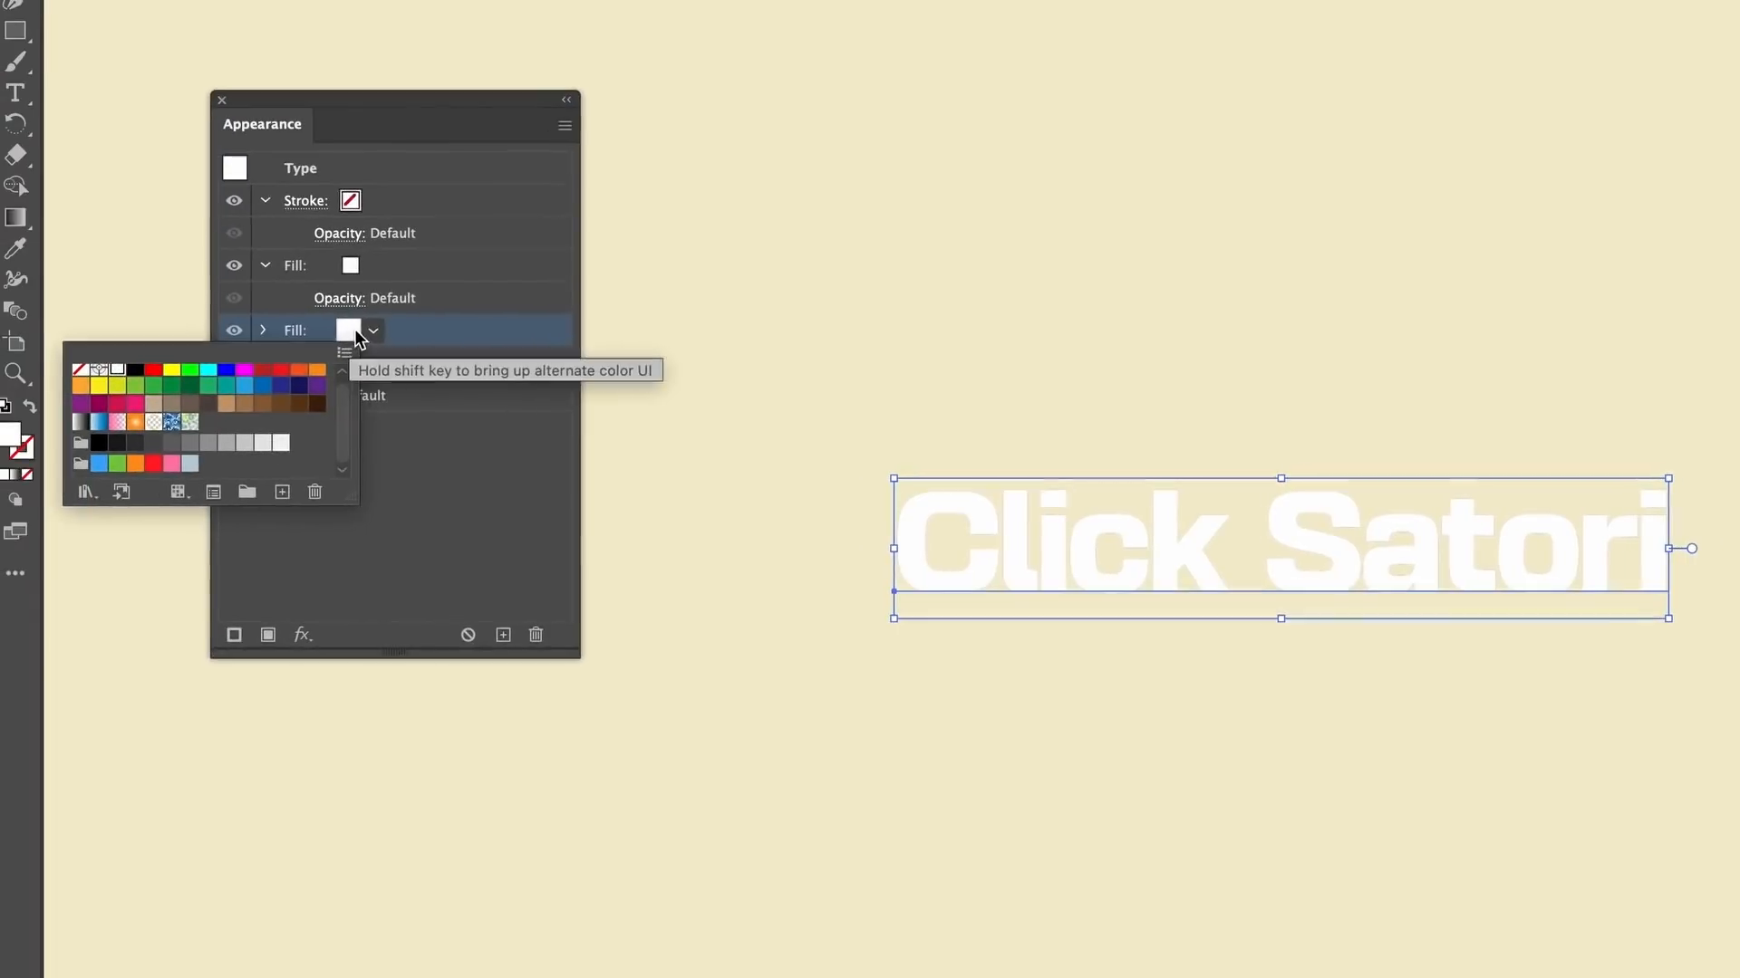
click(171, 464)
click(442, 329)
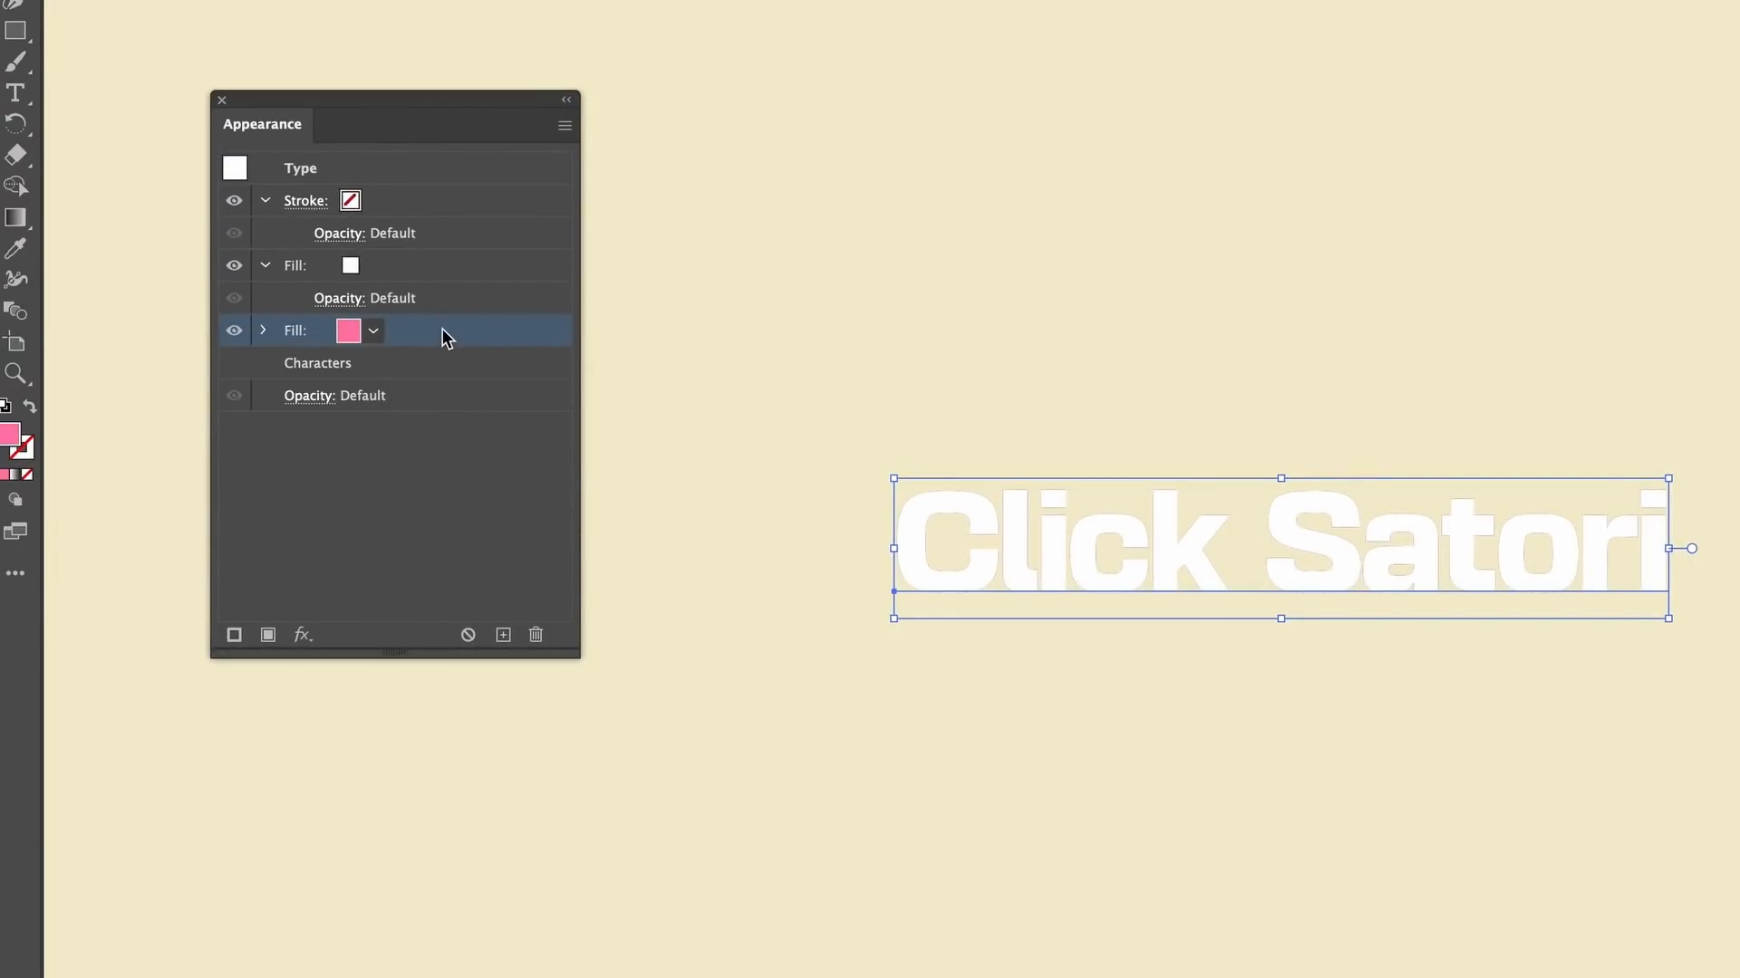
Apply a Convert to Shape Rounded Rectangle effect to the pink fill with a corner radius of 80 px.
click(307, 631)
mouse_move(308, 625)
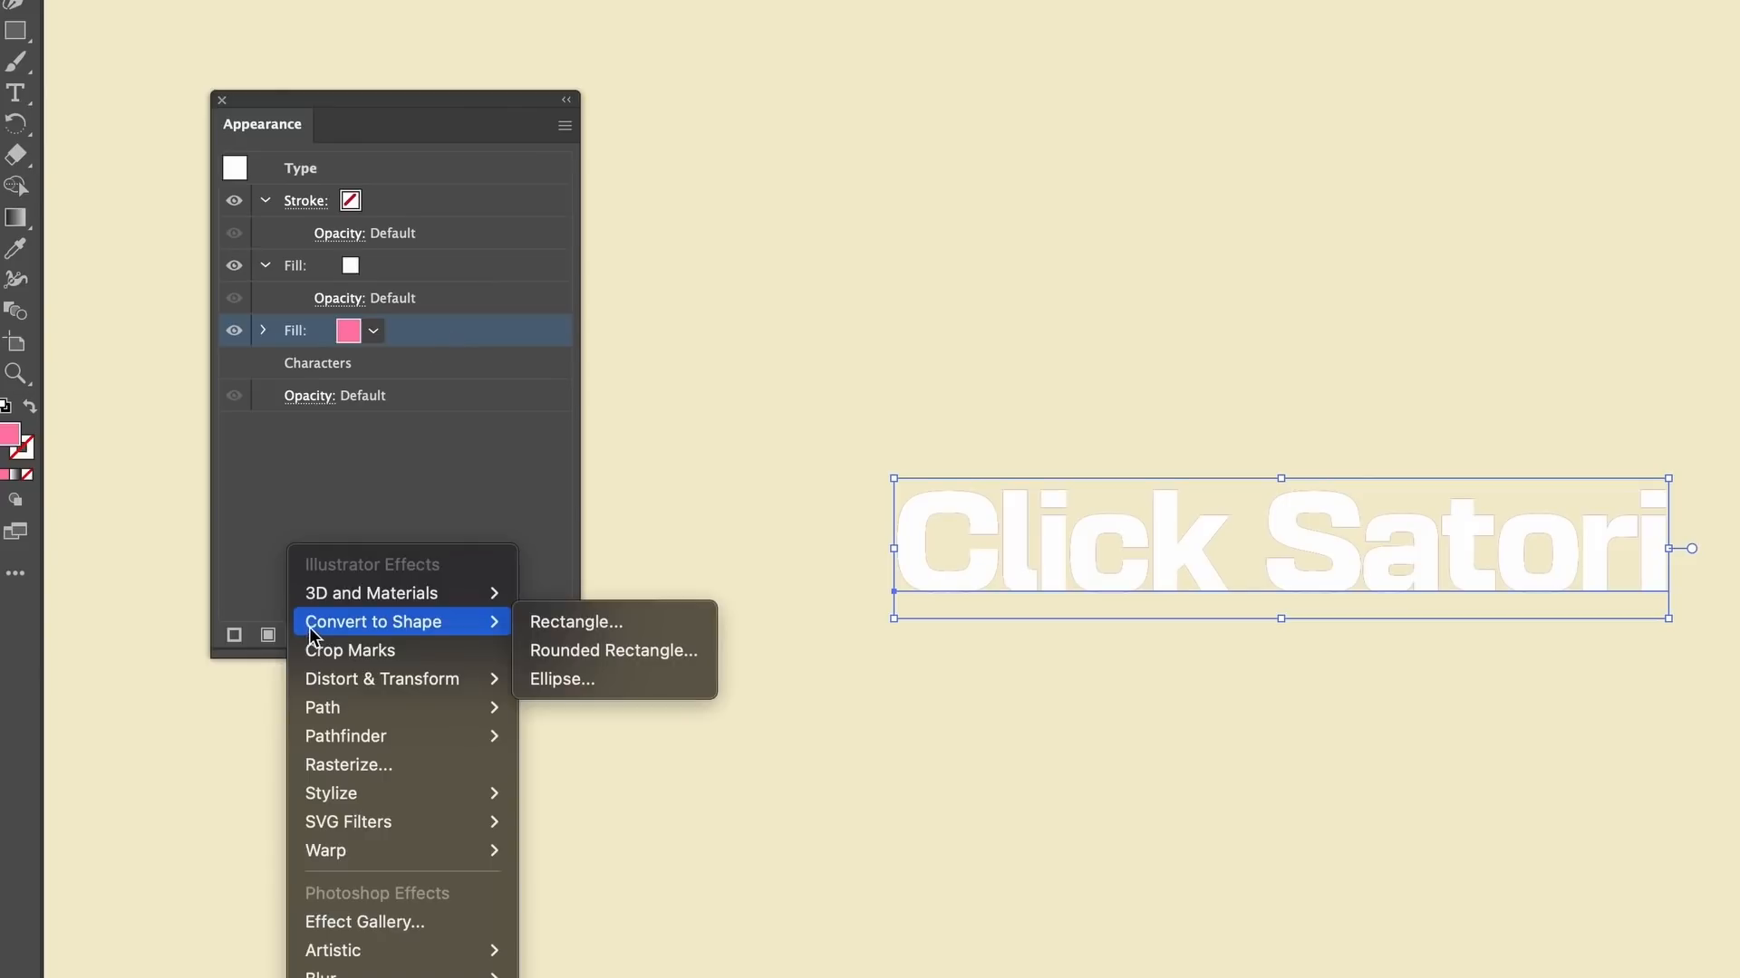
click(611, 653)
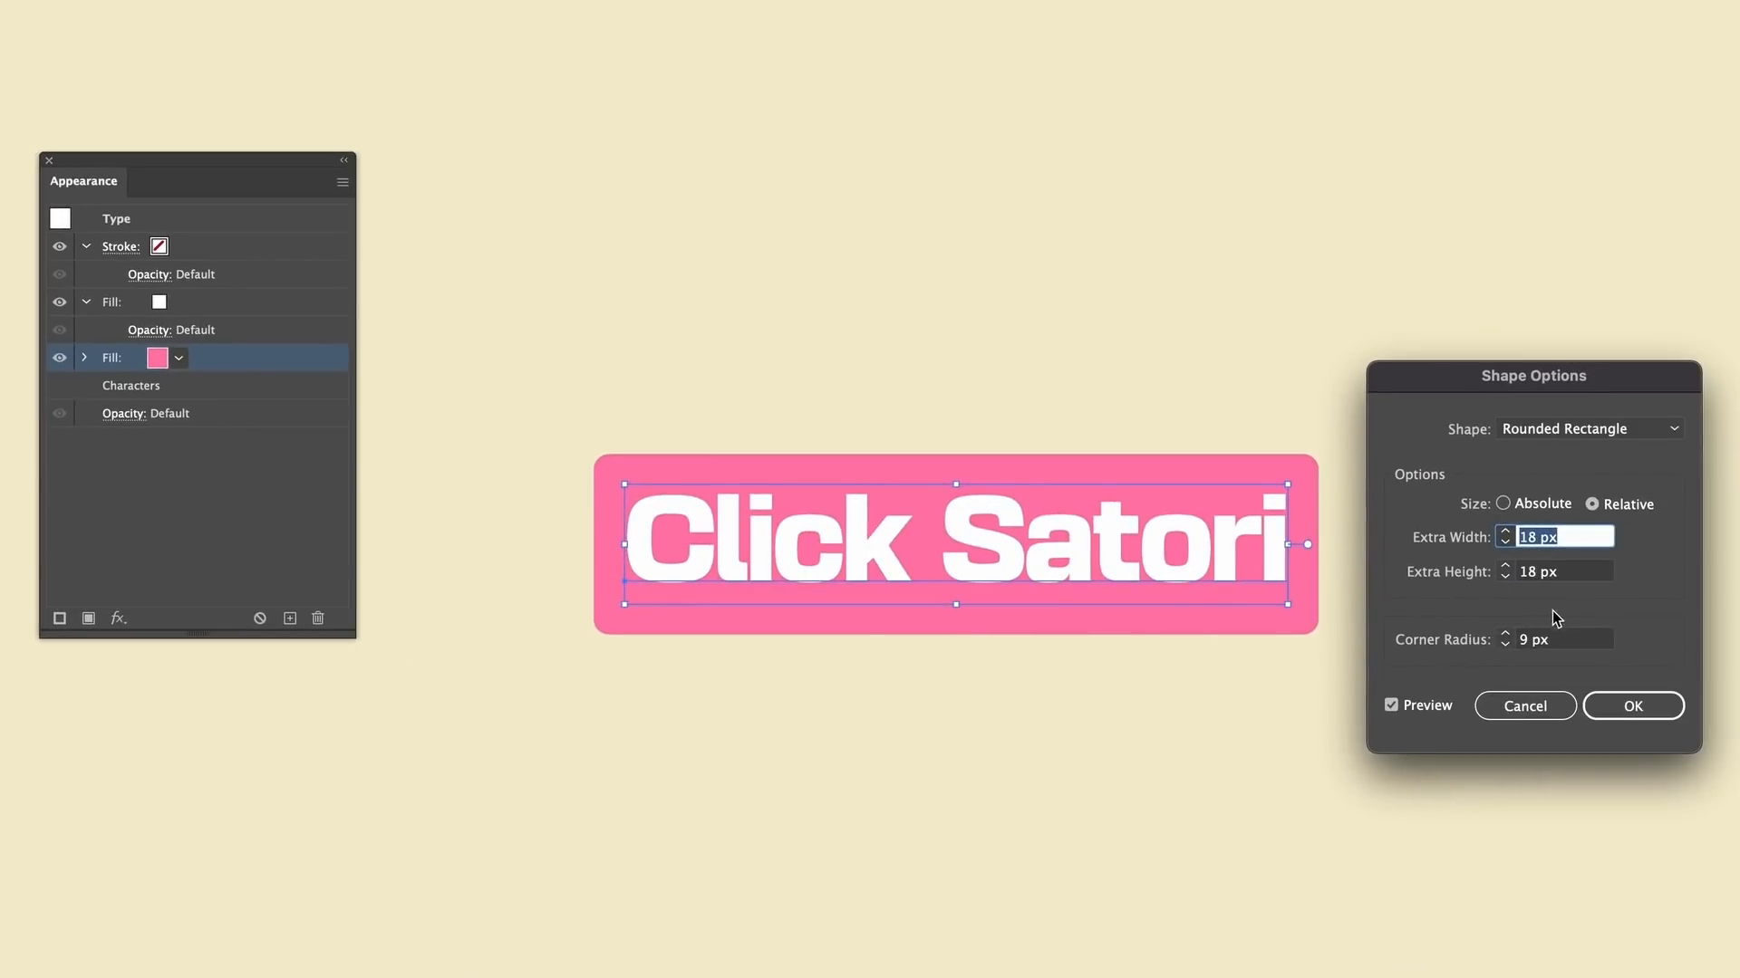
drag(1561, 641, 1426, 623)
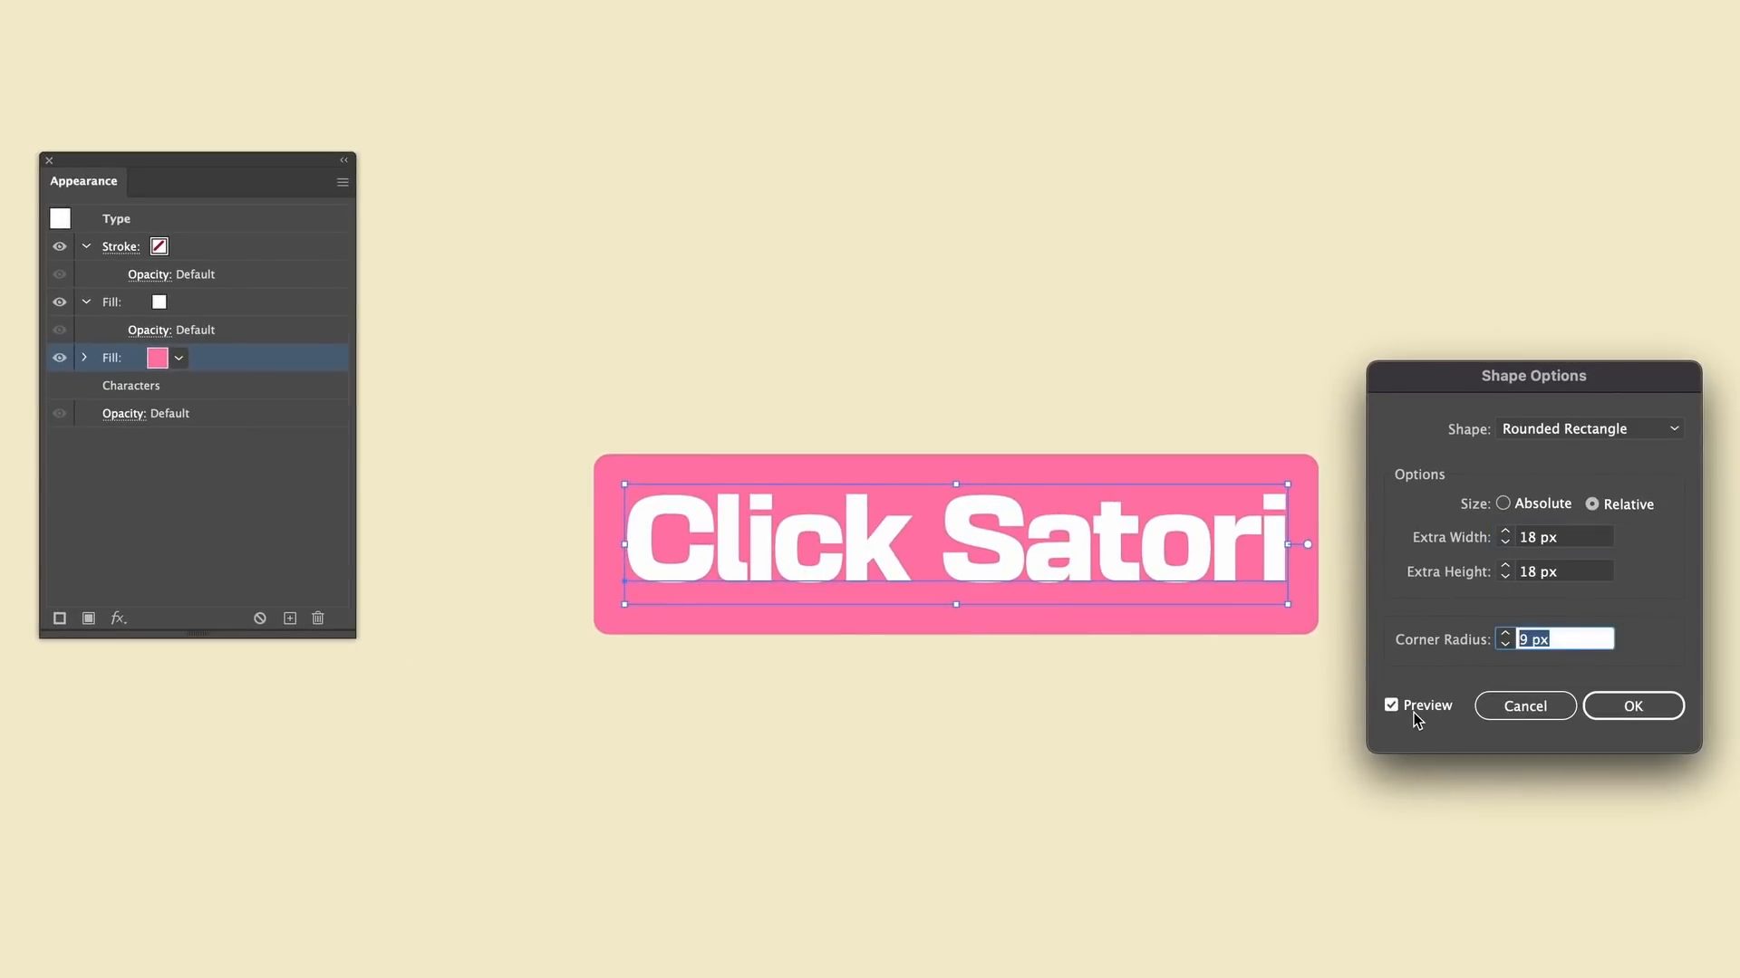
key(Up)
key(Up)
key(shift+Up)
key(shift+Up)
key(shift+Up)
key(shift+Up)
key(shift+Up)
key(shift+Up)
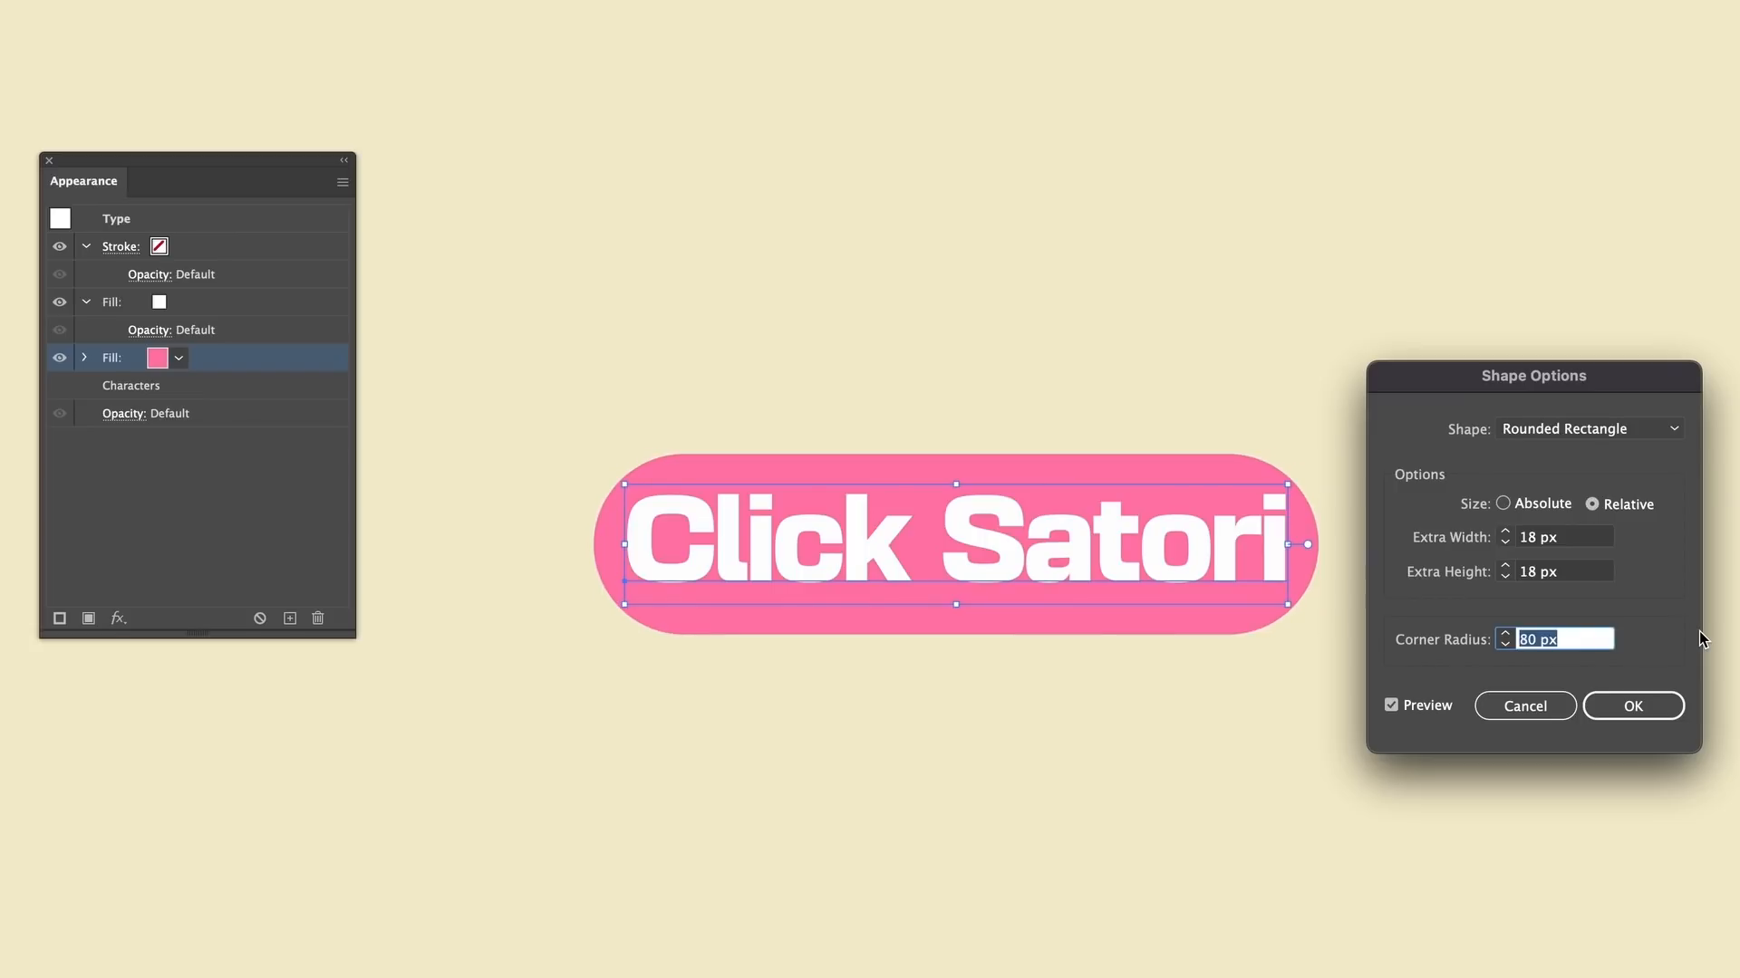
Set the rounded rectangle's extra width to 55 px and apply the shape options.
key(Tab)
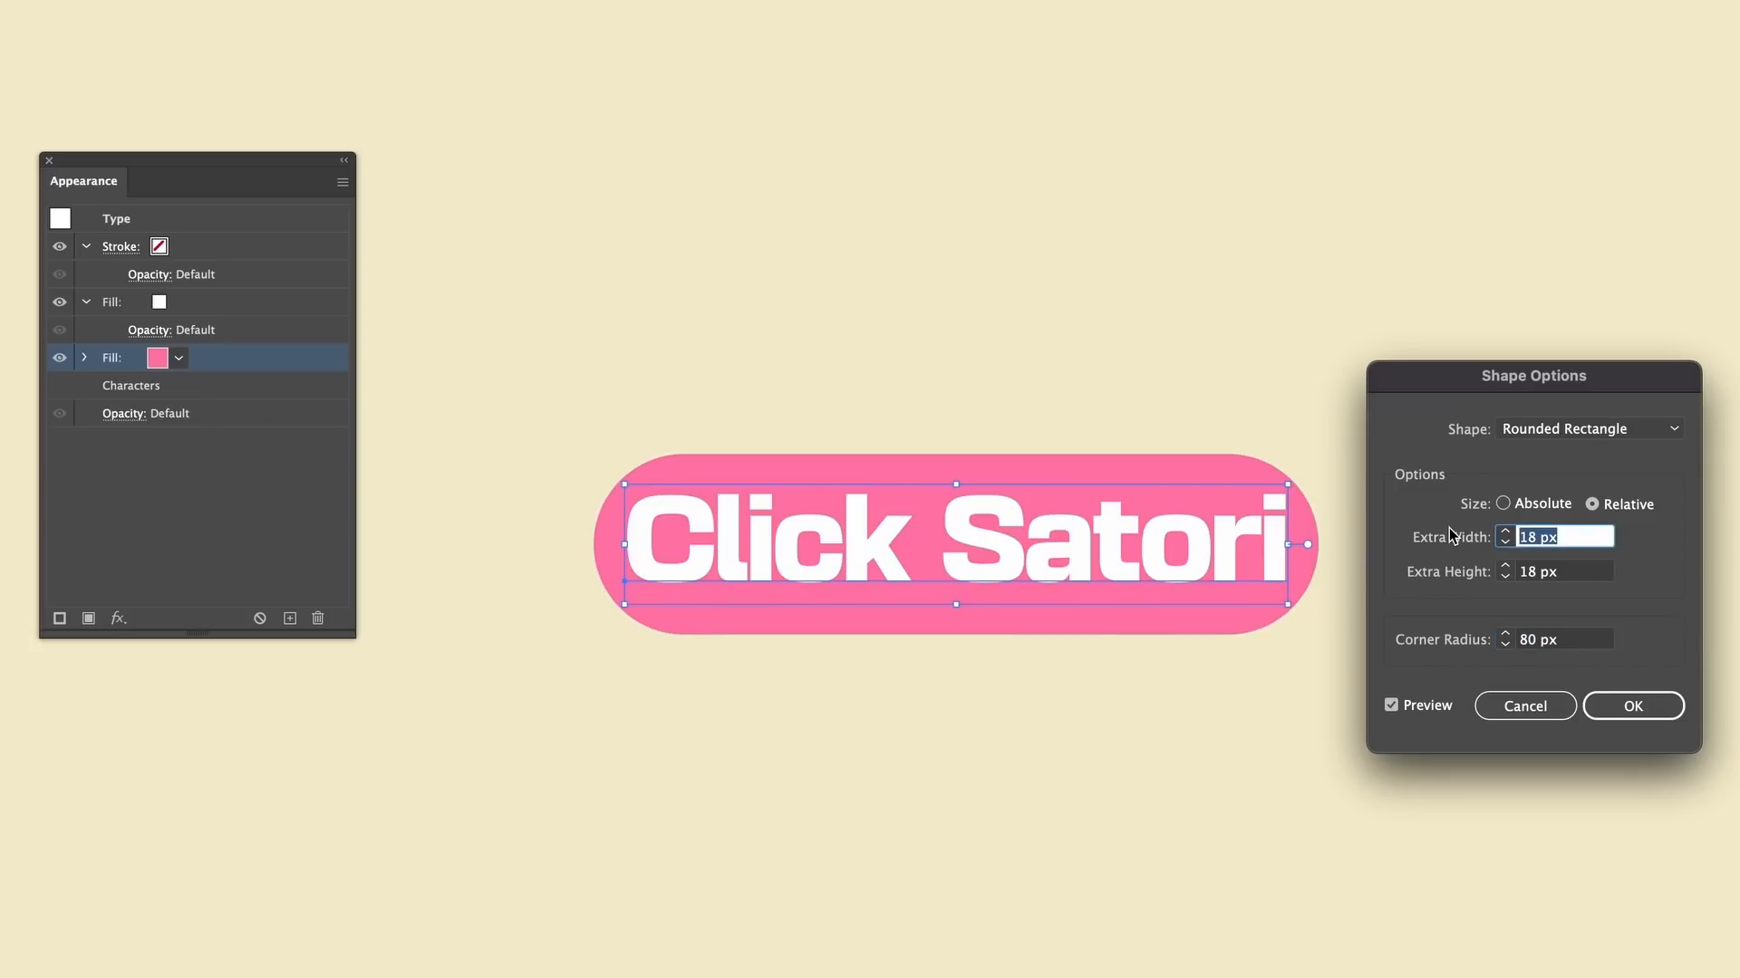
key(Up)
key(Up)
key(Up)
key(Up)
key(Up)
key(Up)
key(Up)
key(Up)
key(Up)
key(Up)
key(Up)
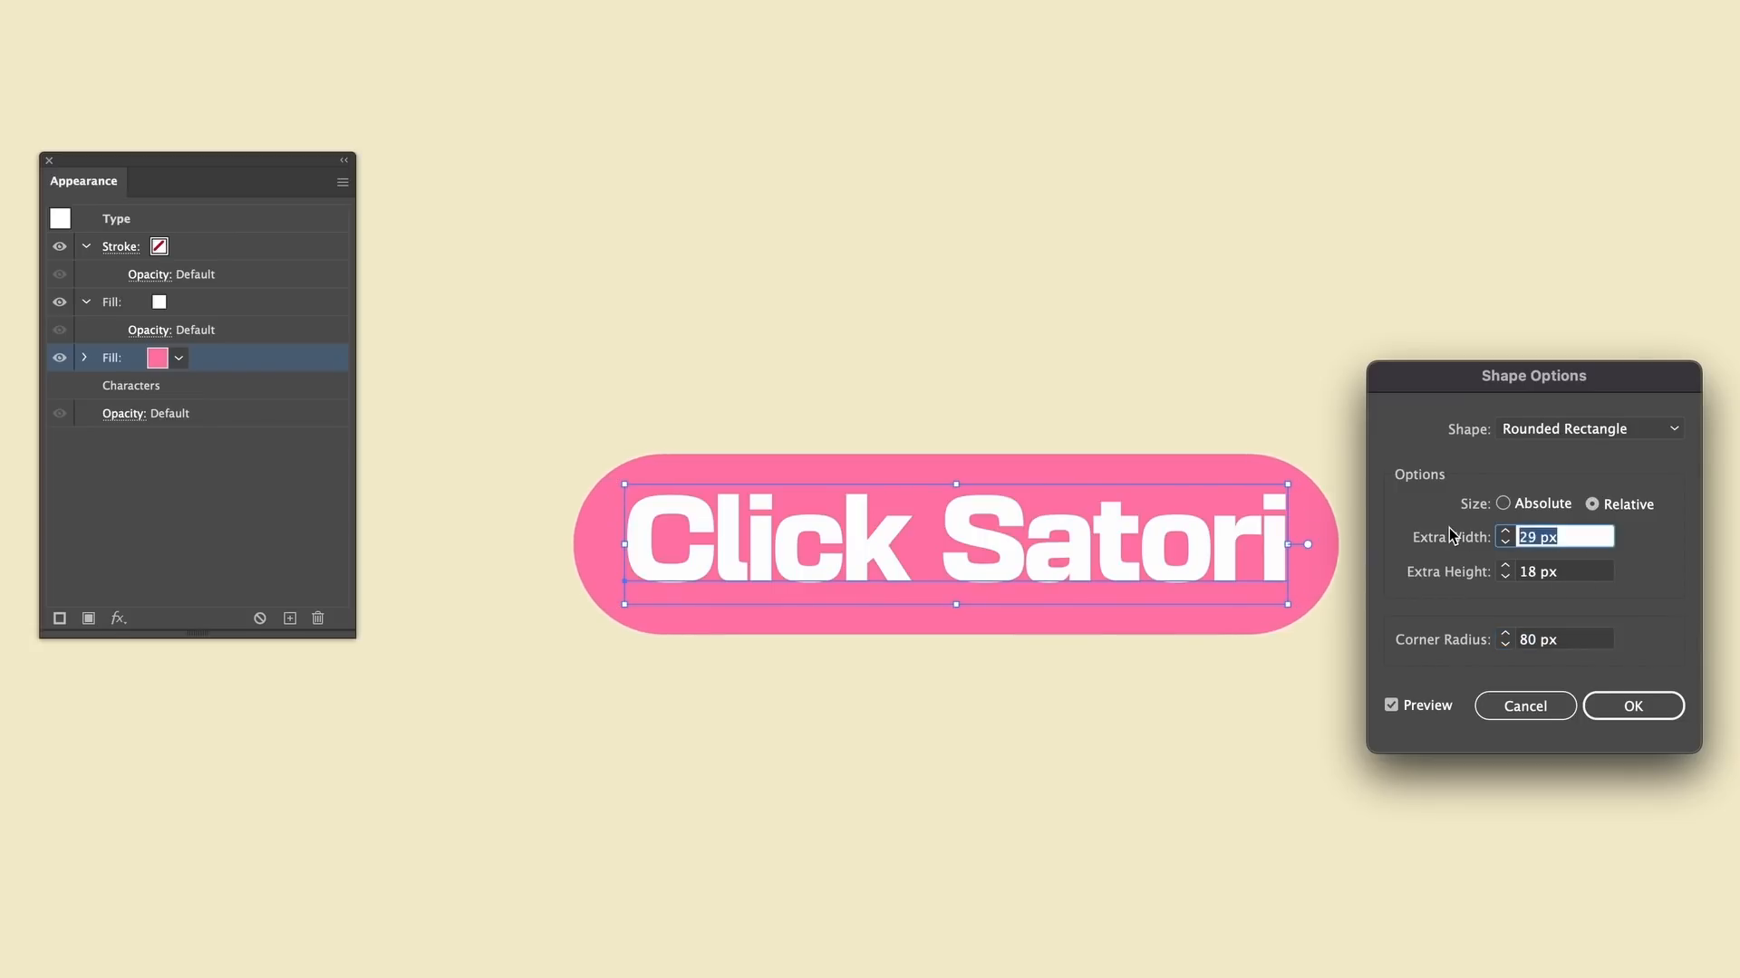
key(Up)
key(Up)
key(Up)
key(Up)
key(Up)
key(Up)
key(Up)
key(Up)
key(Up)
key(Up)
key(Up)
key(Up)
key(Up)
key(Up)
key(Up)
key(Up)
key(Up)
key(Up)
key(Up)
key(Up)
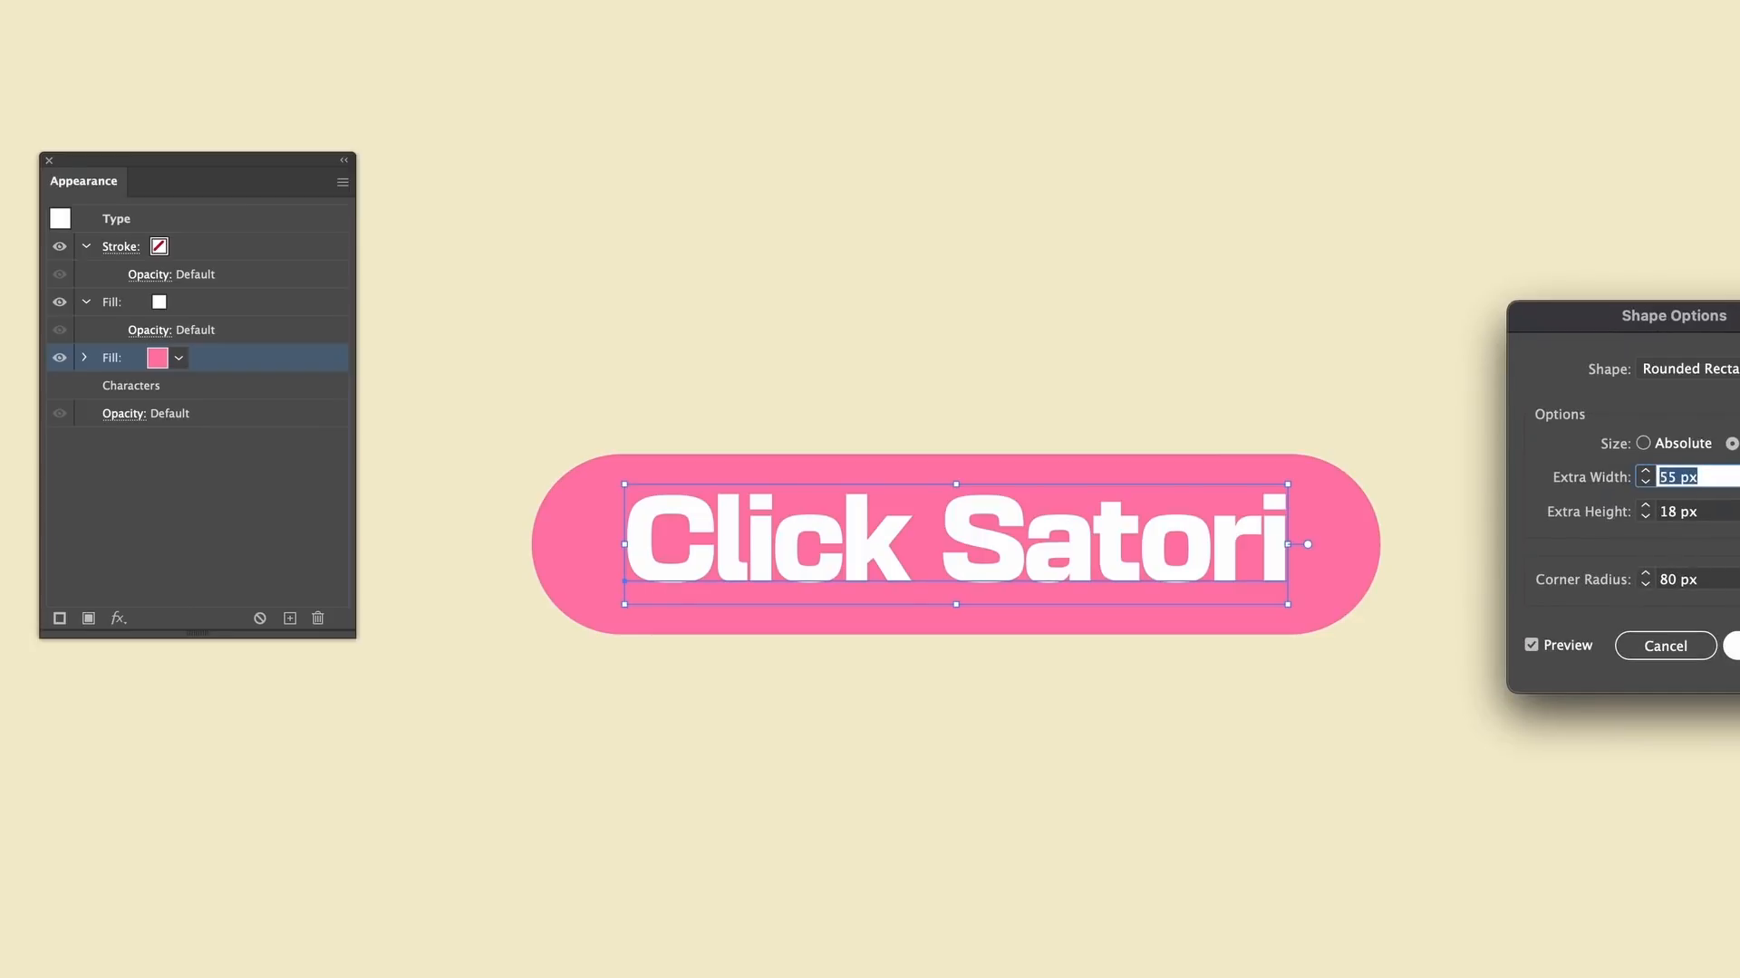
click(1732, 646)
click(1656, 662)
Open the Click Satori text for editing, trying out and deleting the extra letters "ddd".
double_click(1118, 528)
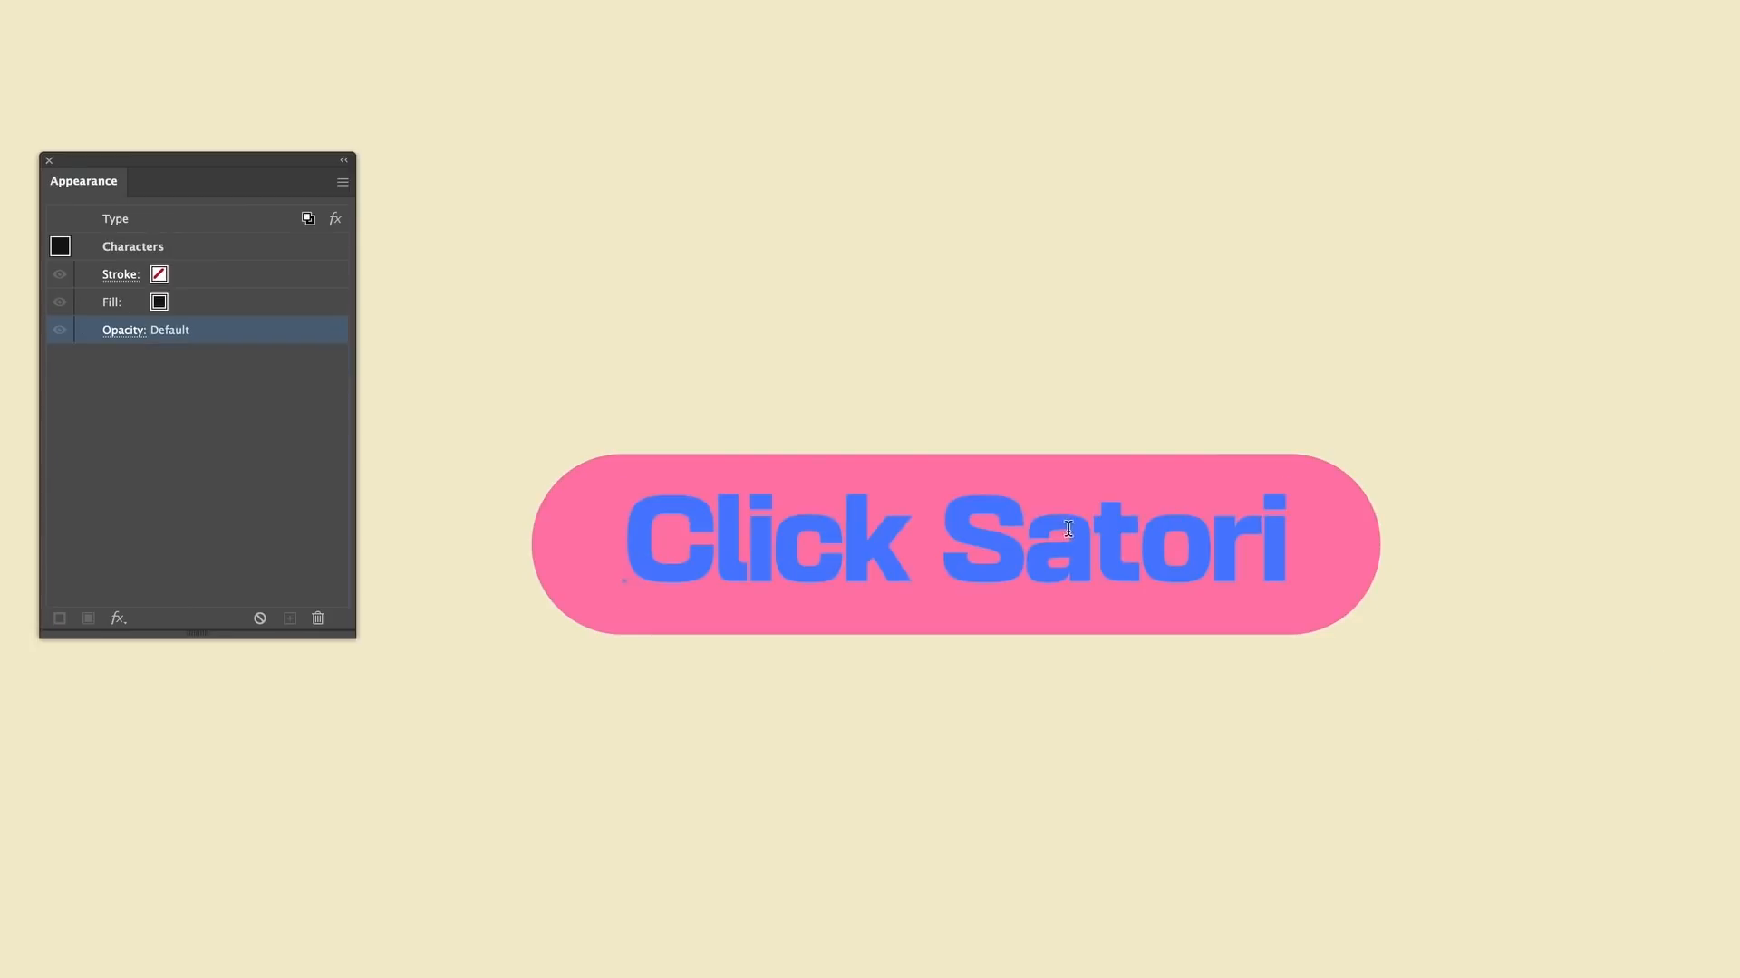
text(ddd)
key(BackSpace)
key(BackSpace)
key(BackSpace)
Retype the second word in capitals so the button text reads "Click SATORI".
key(Right)
key(BackSpace)
key(BackSpace)
key(BackSpace)
key(BackSpace)
key(BackSpace)
text(ATORI)
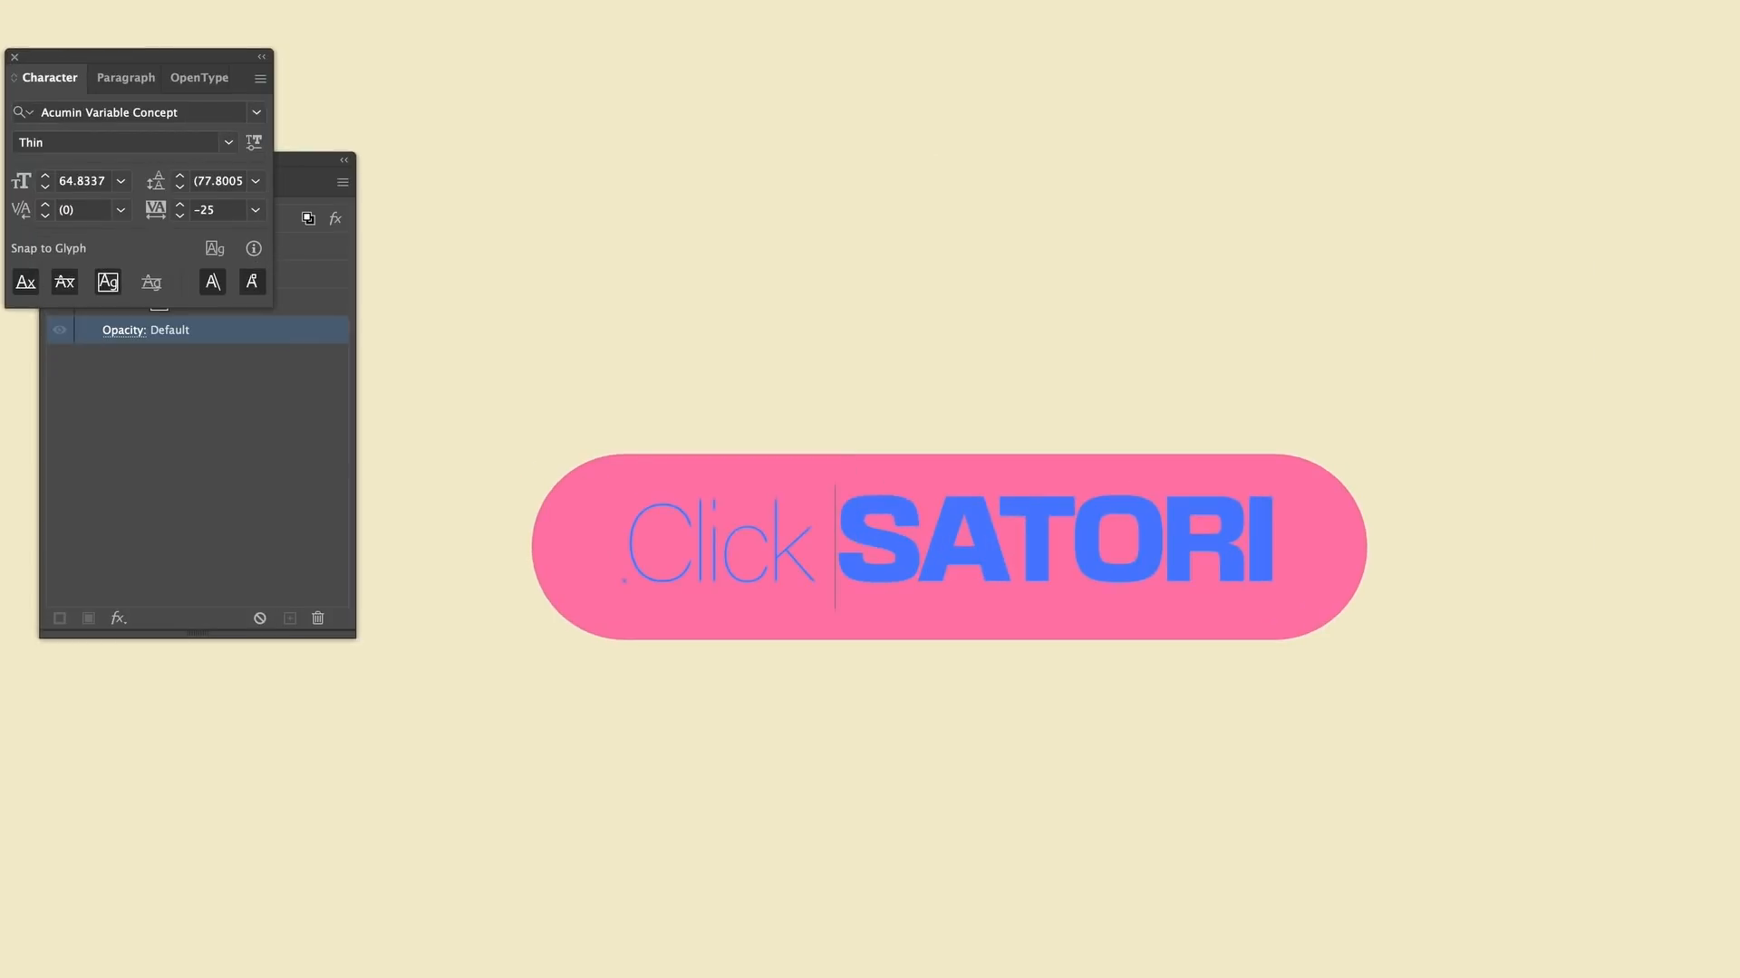
click(1287, 212)
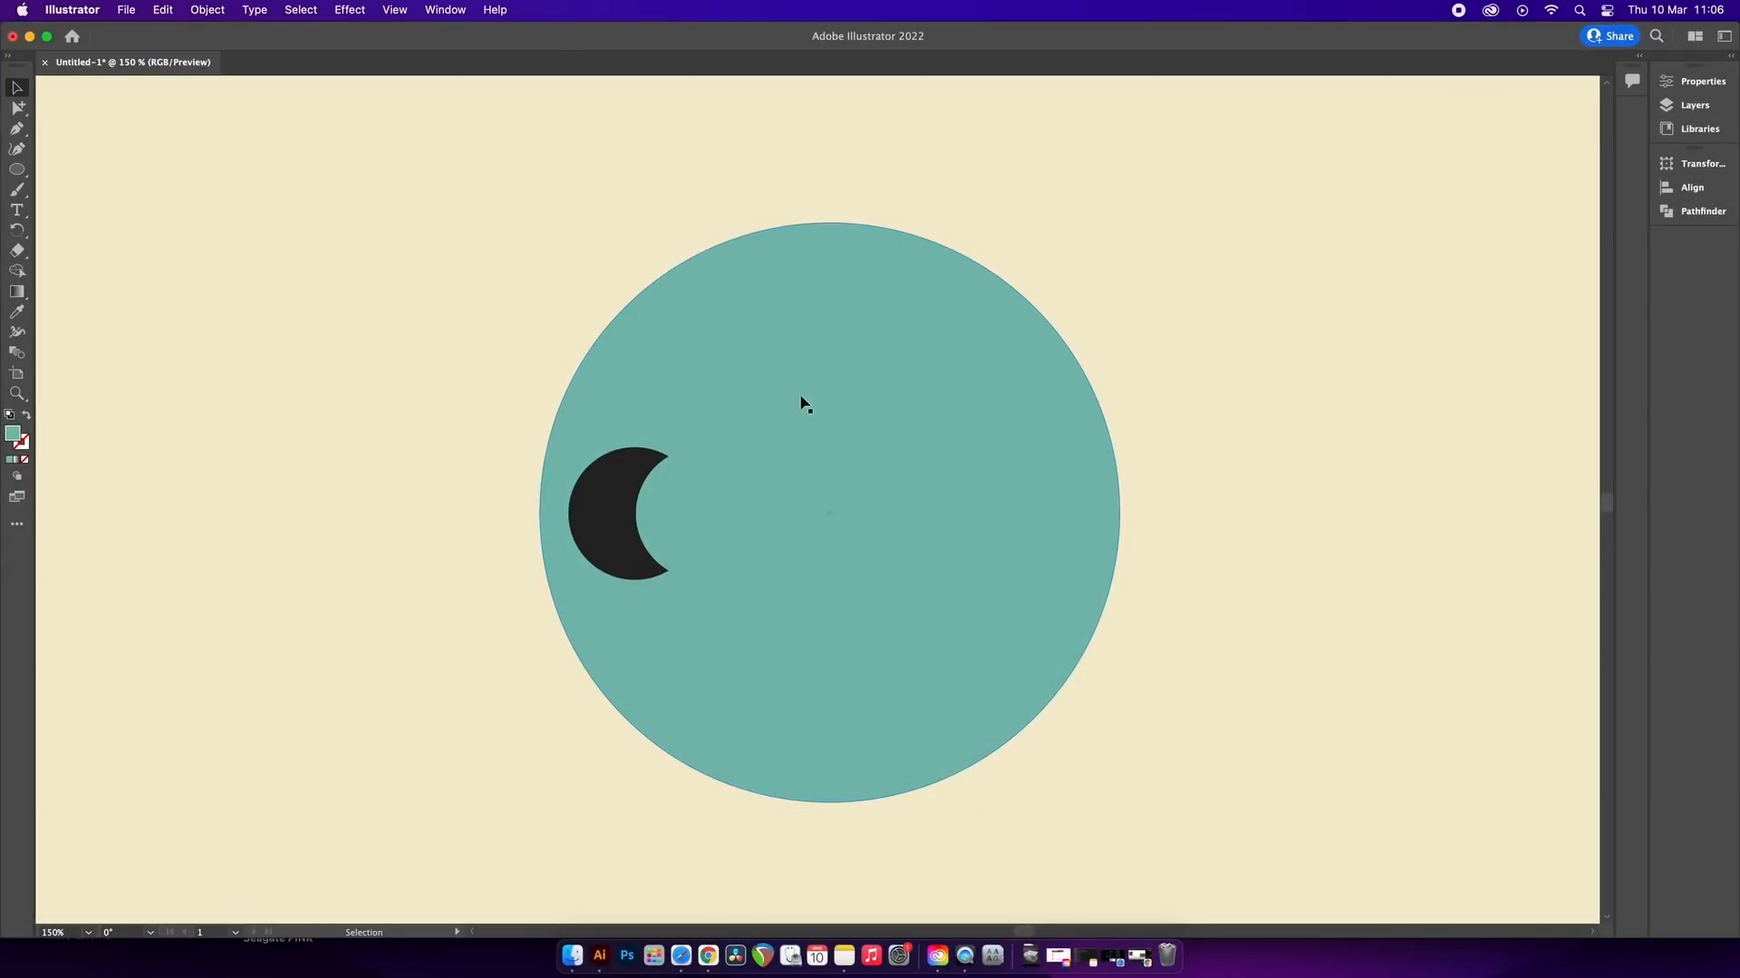
Try moving the black crescent off the teal circle onto the empty canvas, and undo the move.
drag(627, 554, 1297, 415)
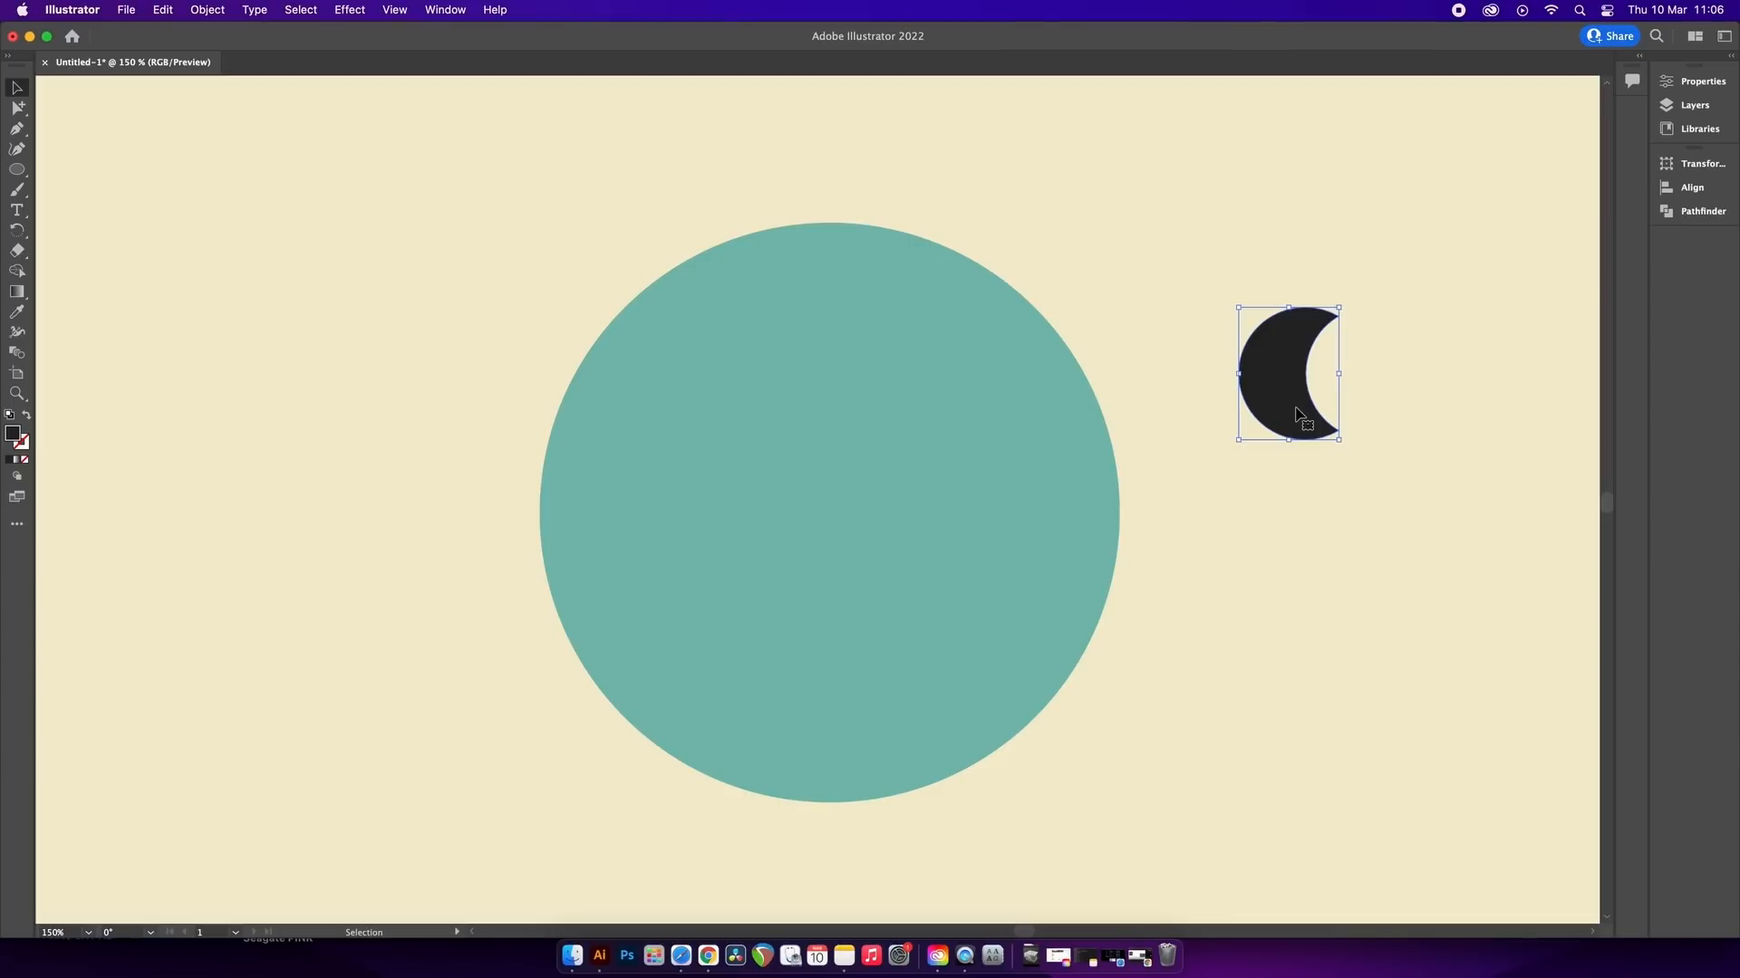
key(super+z)
scroll(411, 288, down, 1)
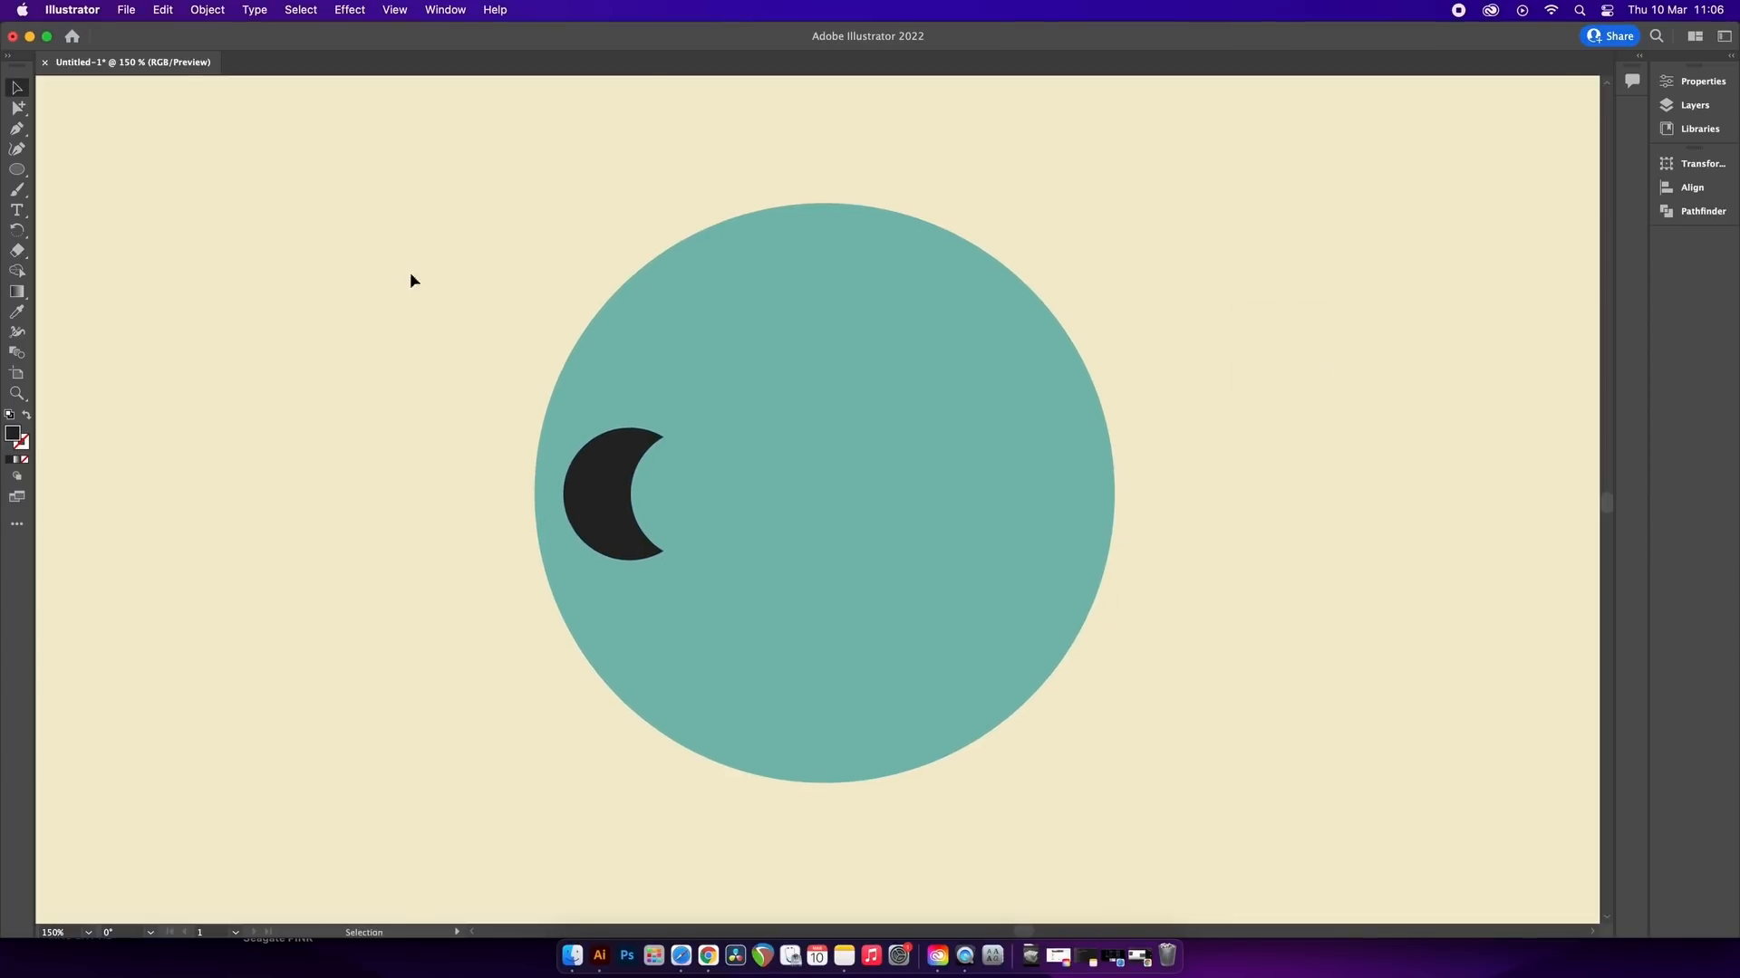
Combine the teal circle and the black crescent into a compound path.
click(831, 548)
click(208, 10)
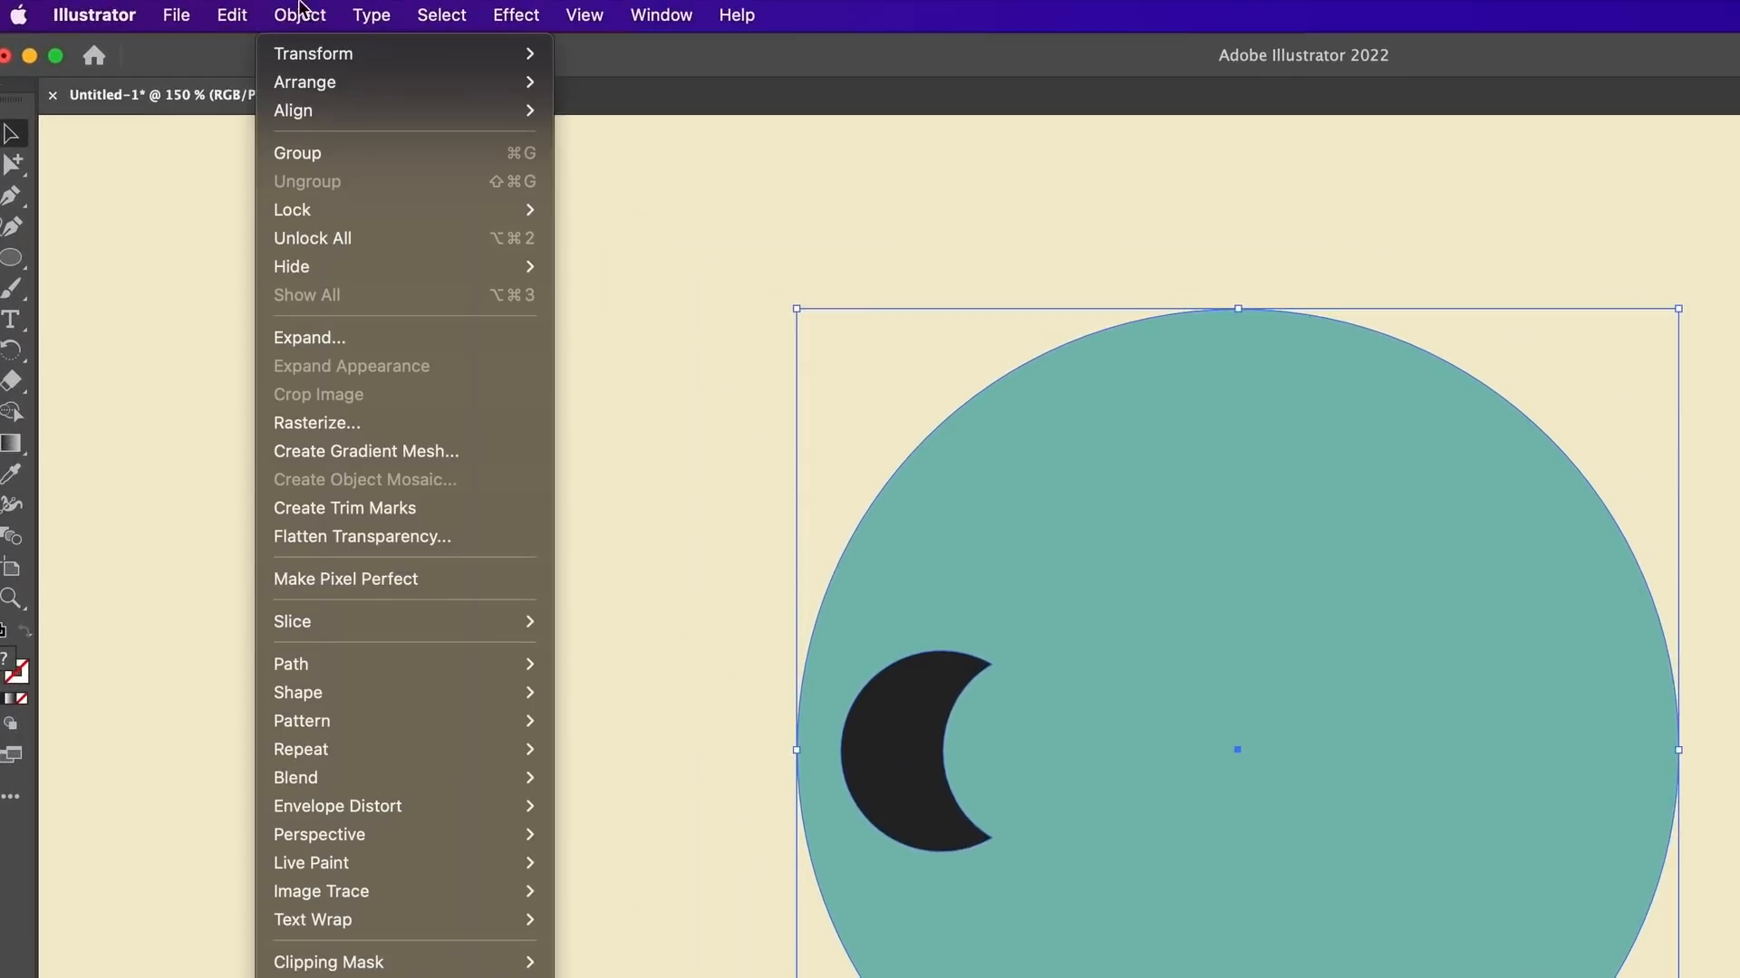
mouse_move(397, 692)
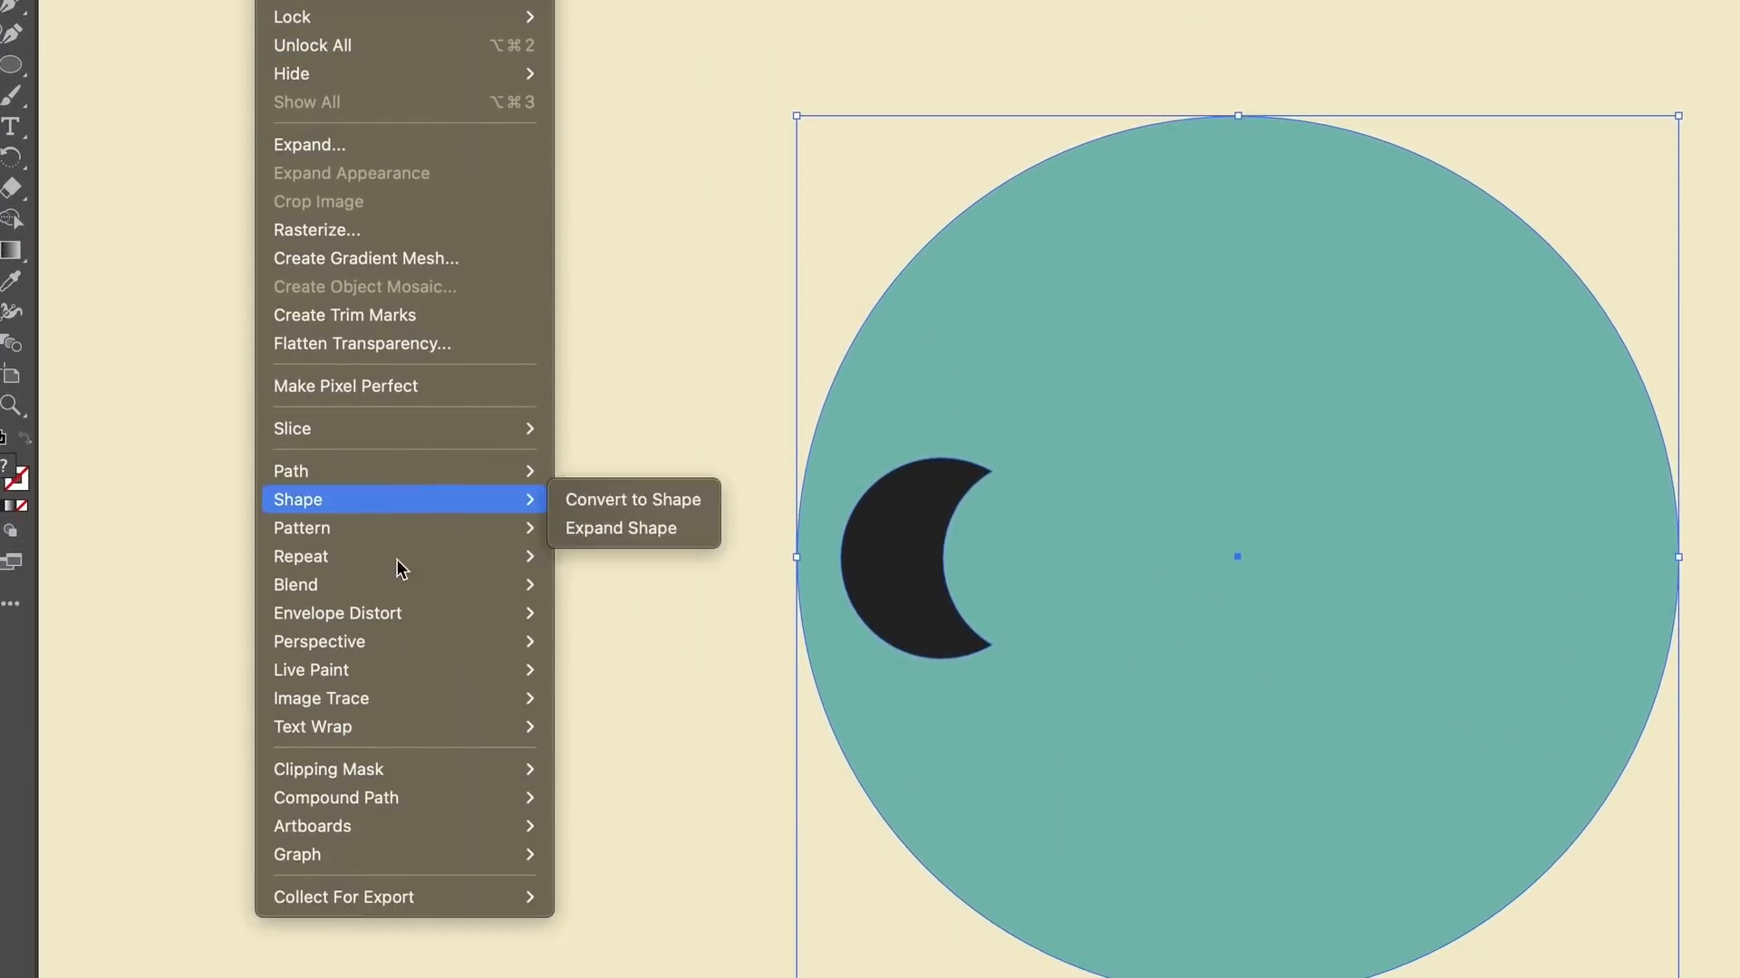
mouse_move(431, 797)
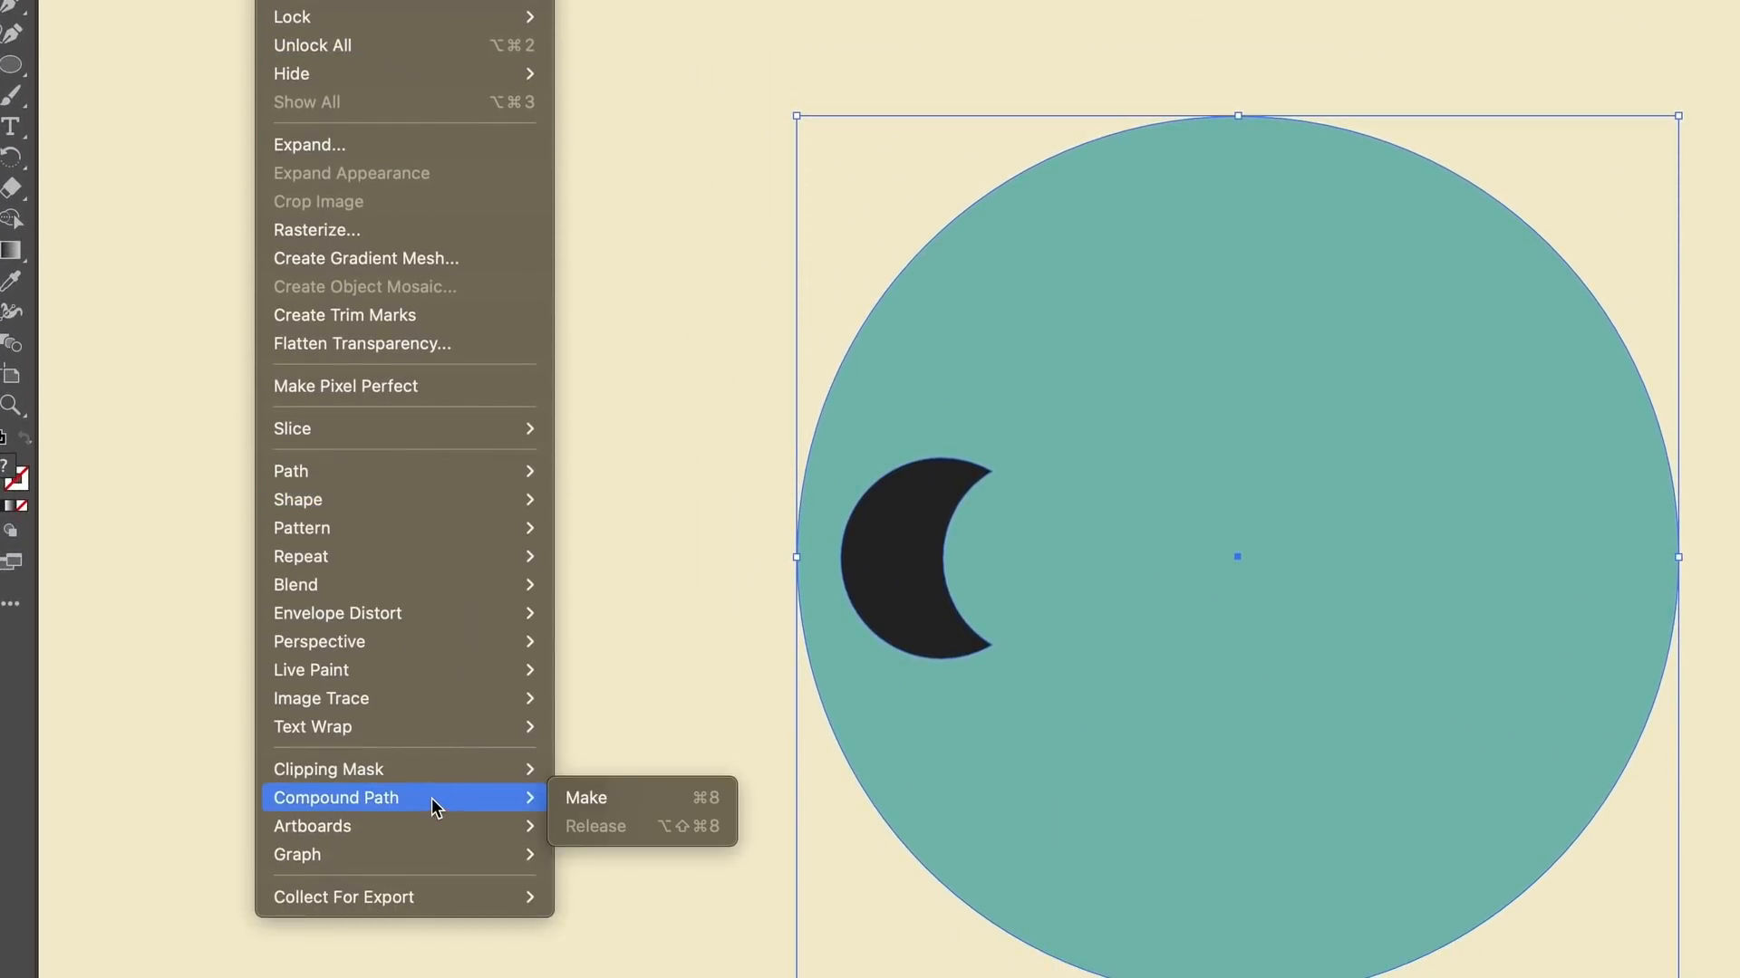
click(652, 801)
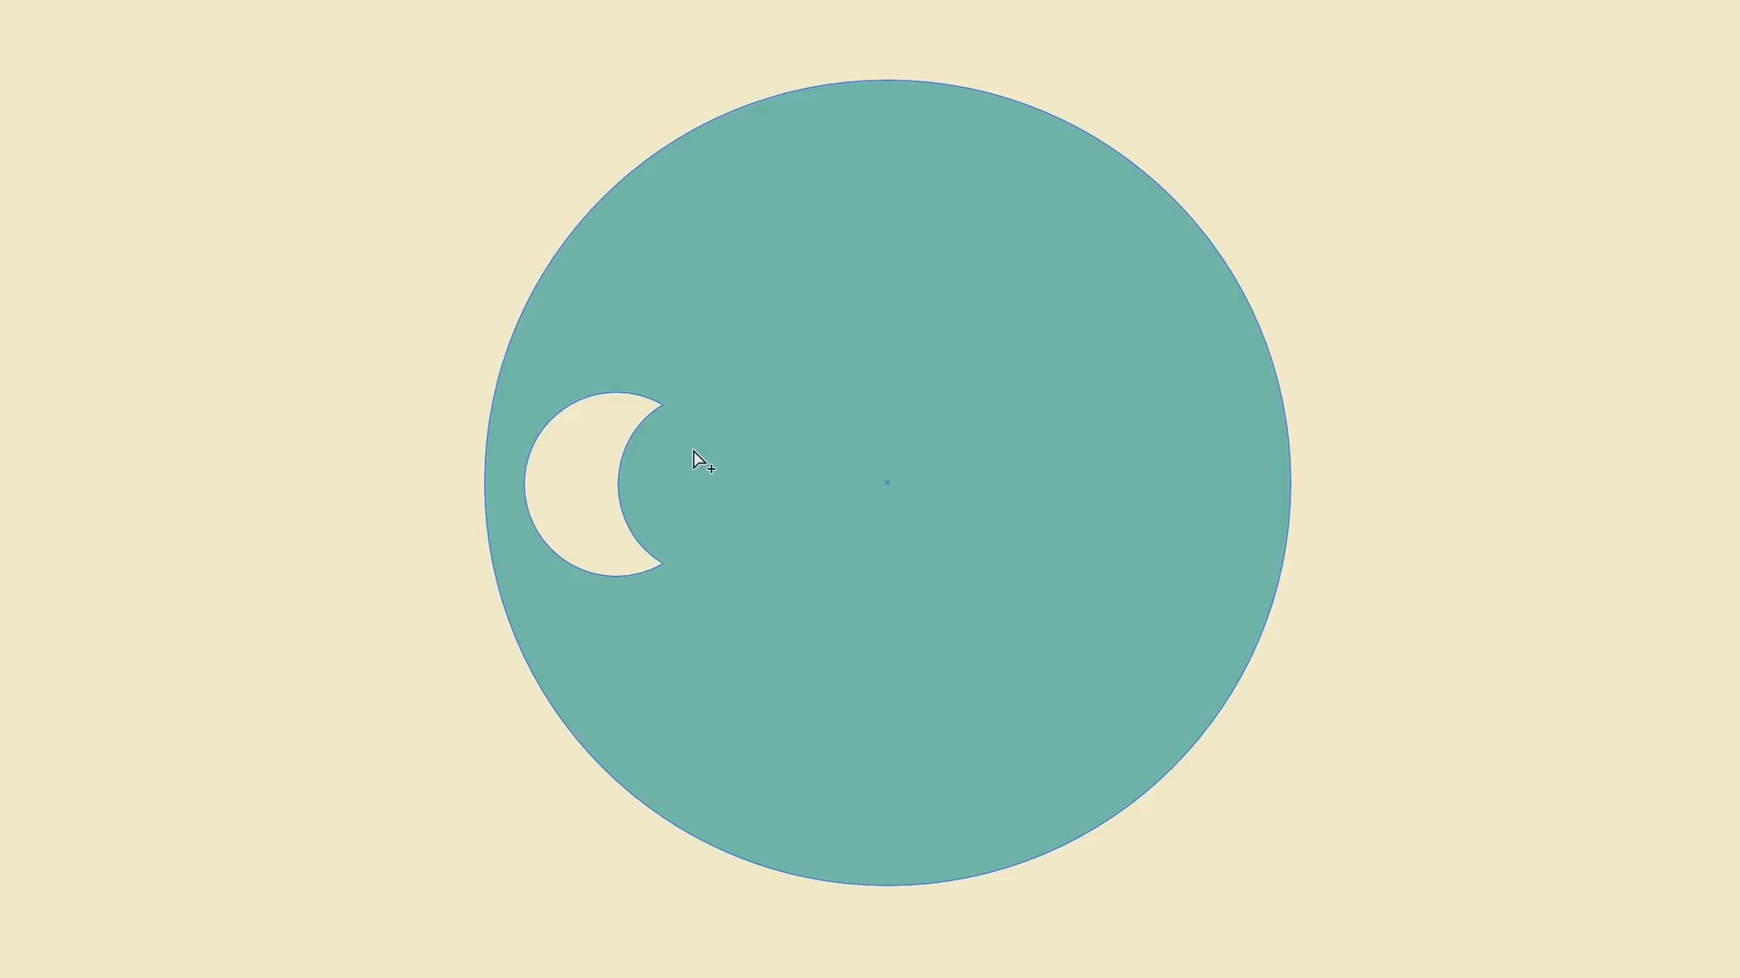
Switch to Outline view and select only the crescent path inside the compound shape with the Group Selection tool.
key(ctrl+y)
scroll(863, 533, up, 1)
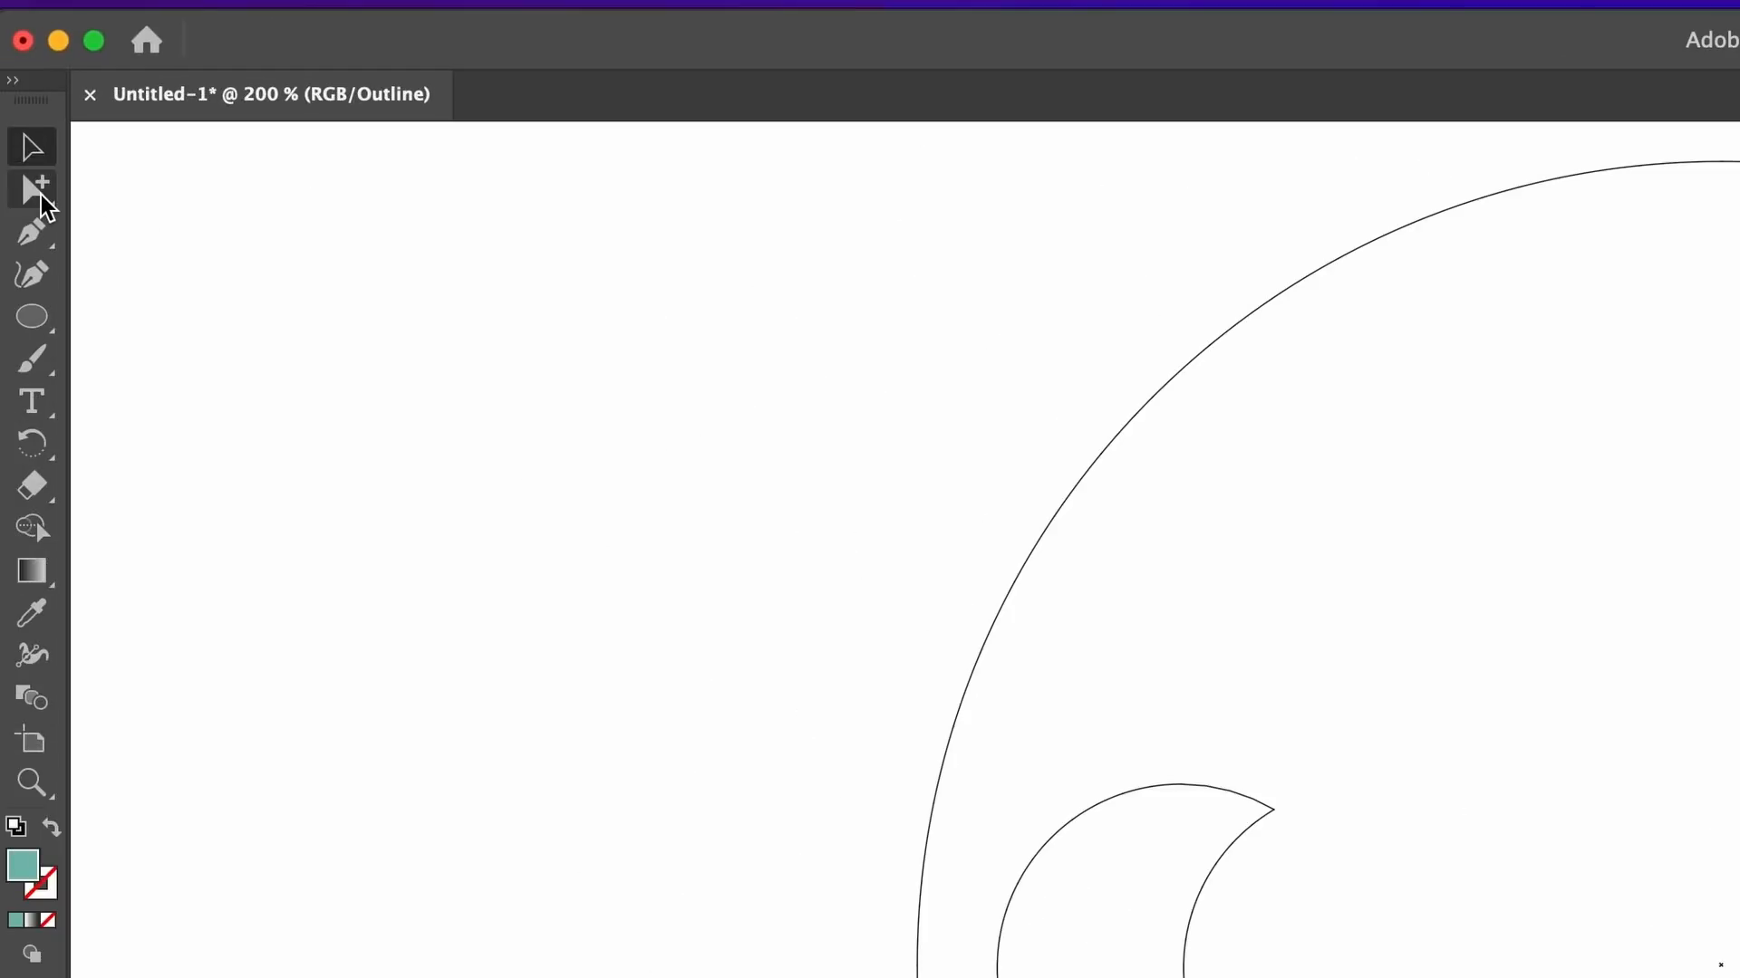
click(40, 192)
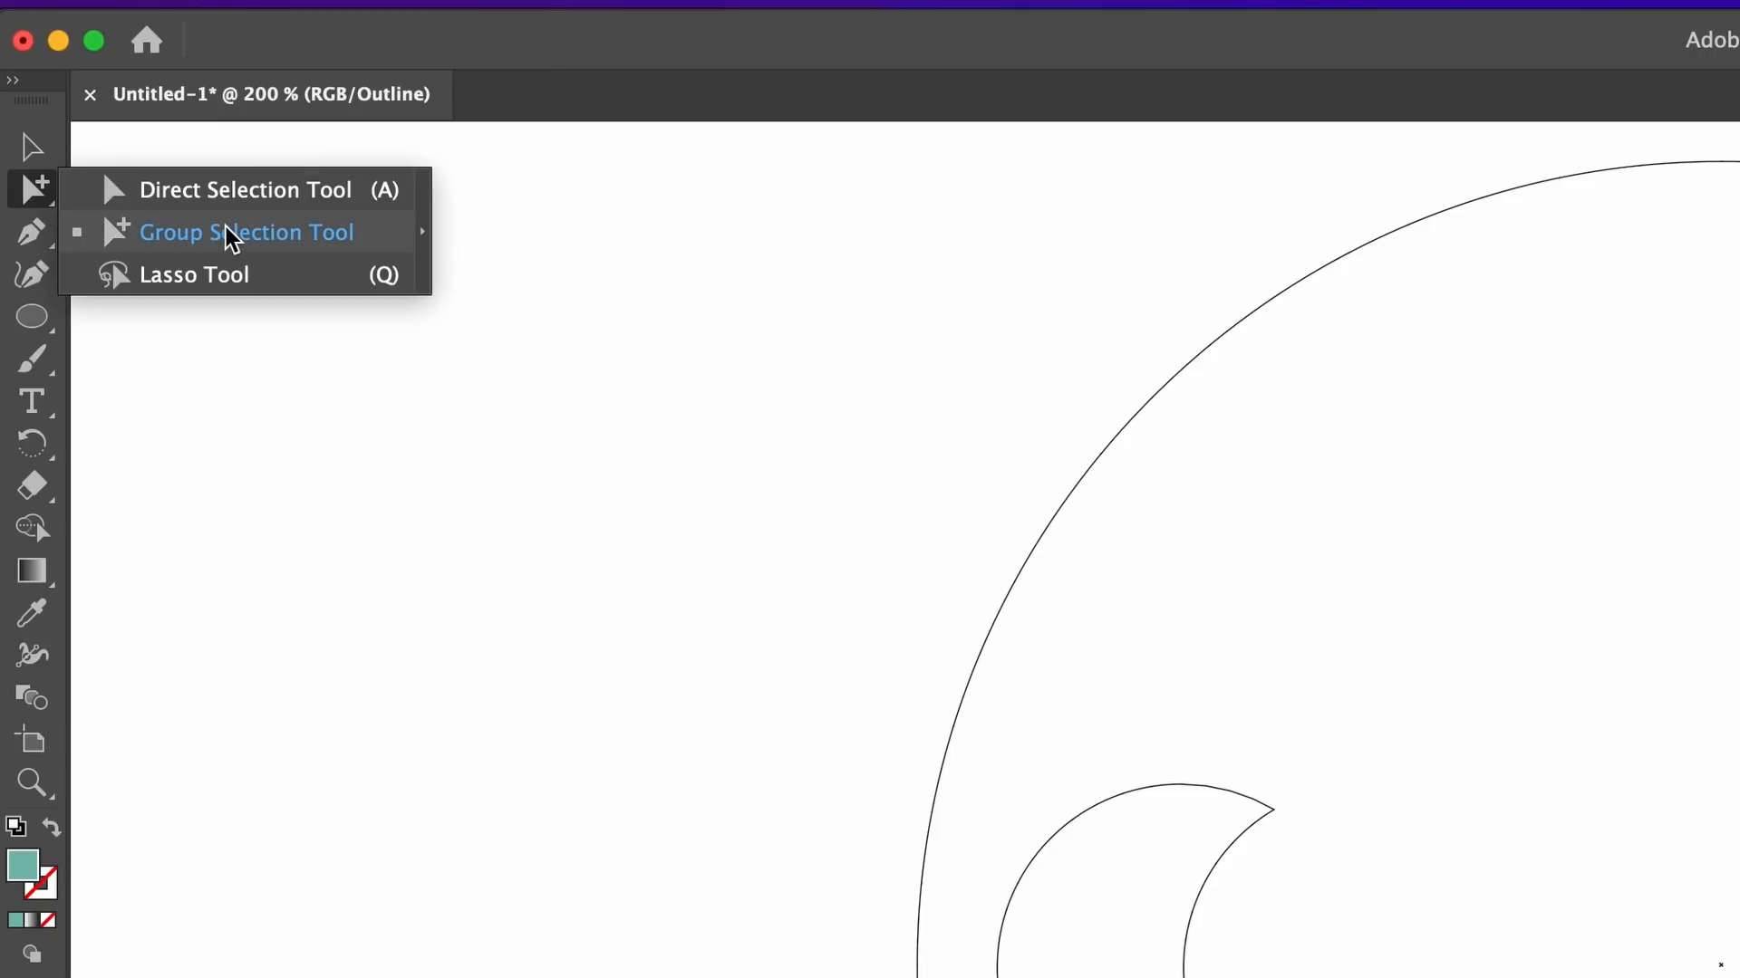
click(330, 234)
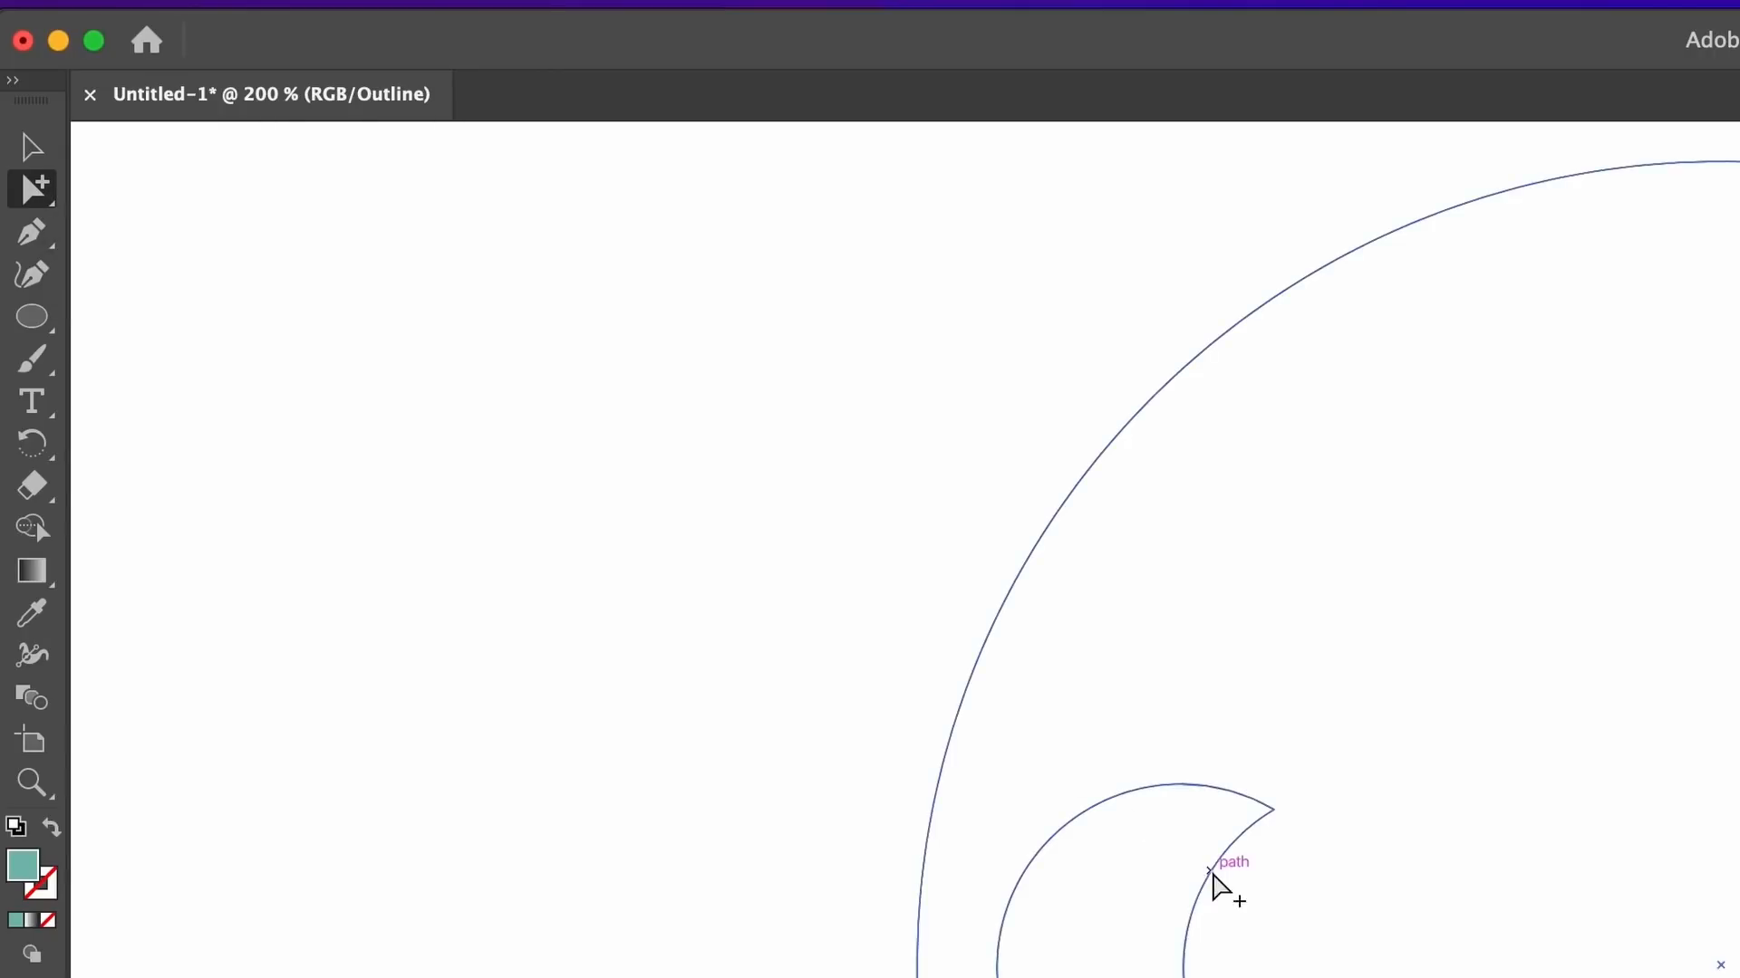
click(1215, 885)
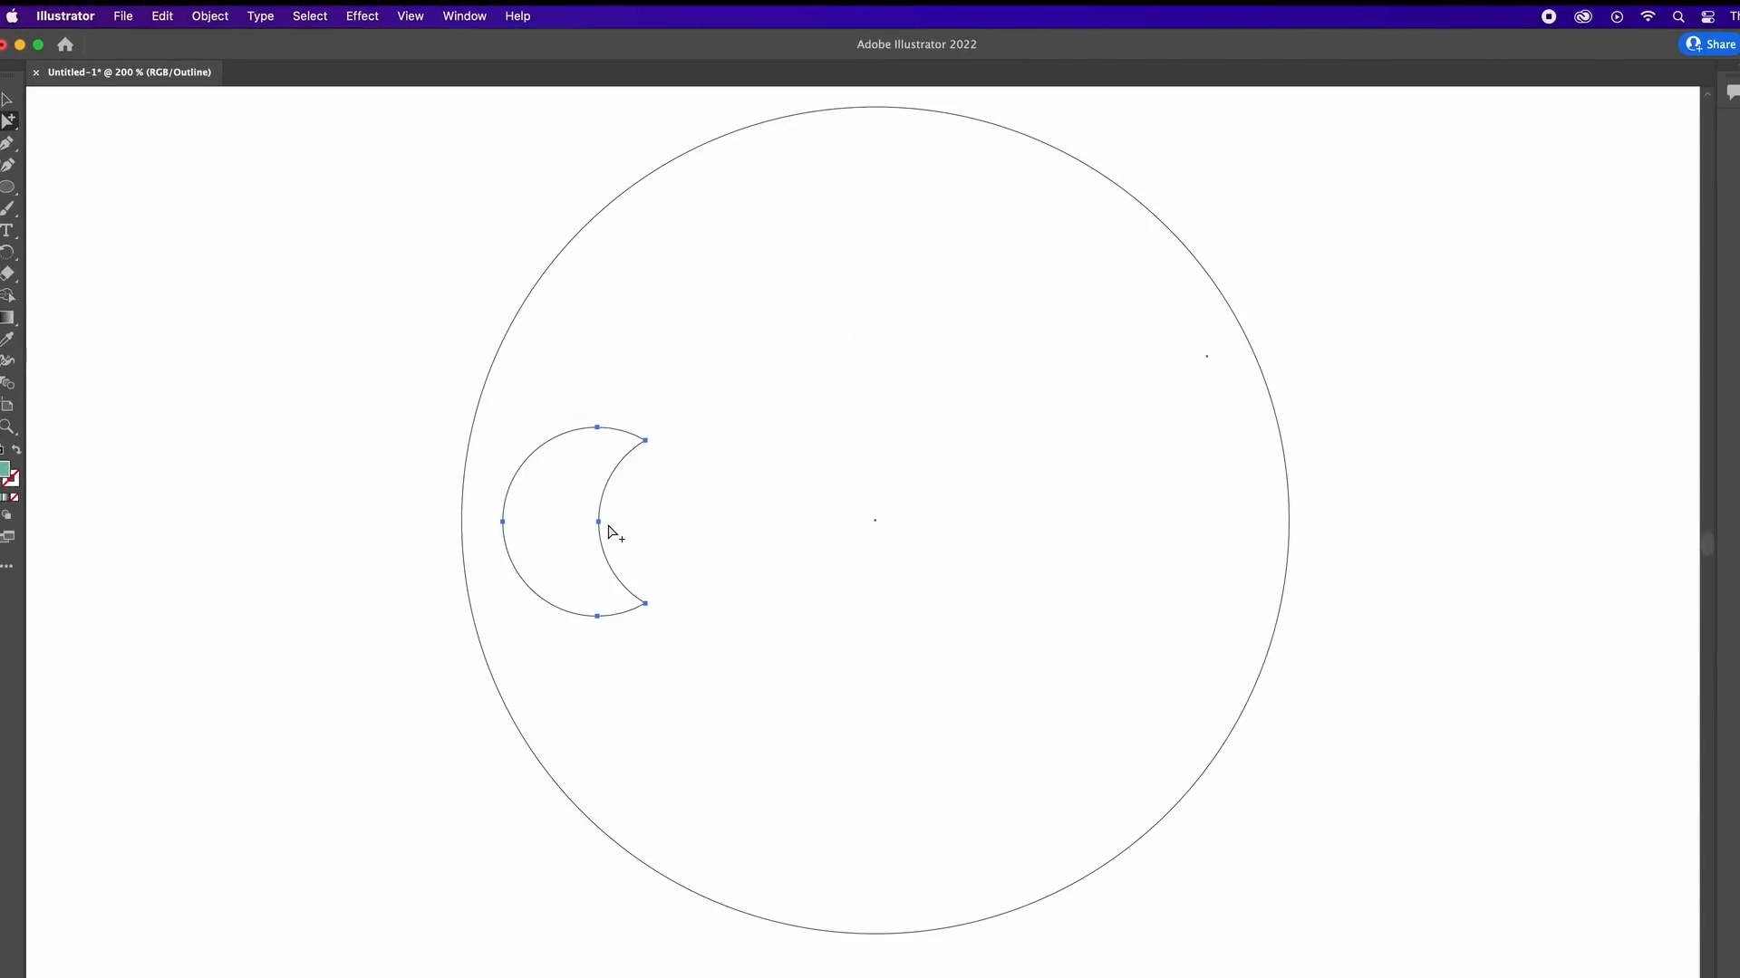
Try rotating the crescent 180° about a point inside it, comparing the preview on and off, and cancel the rotation.
key(r)
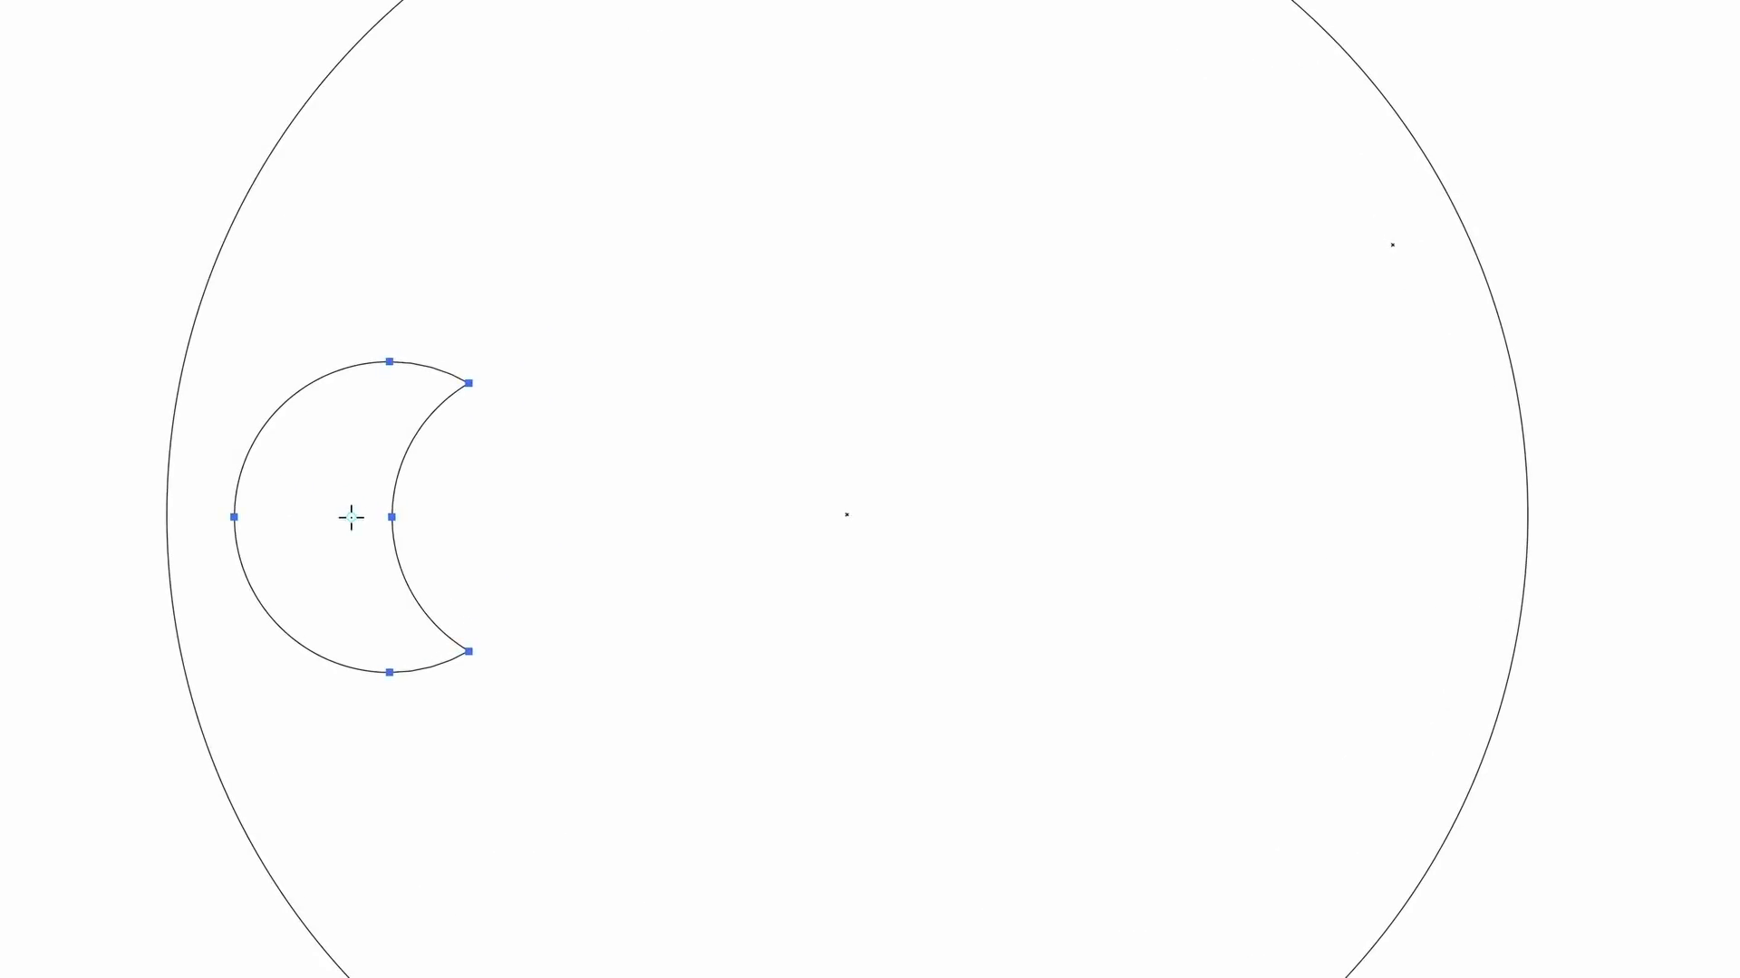
alt+click(353, 518)
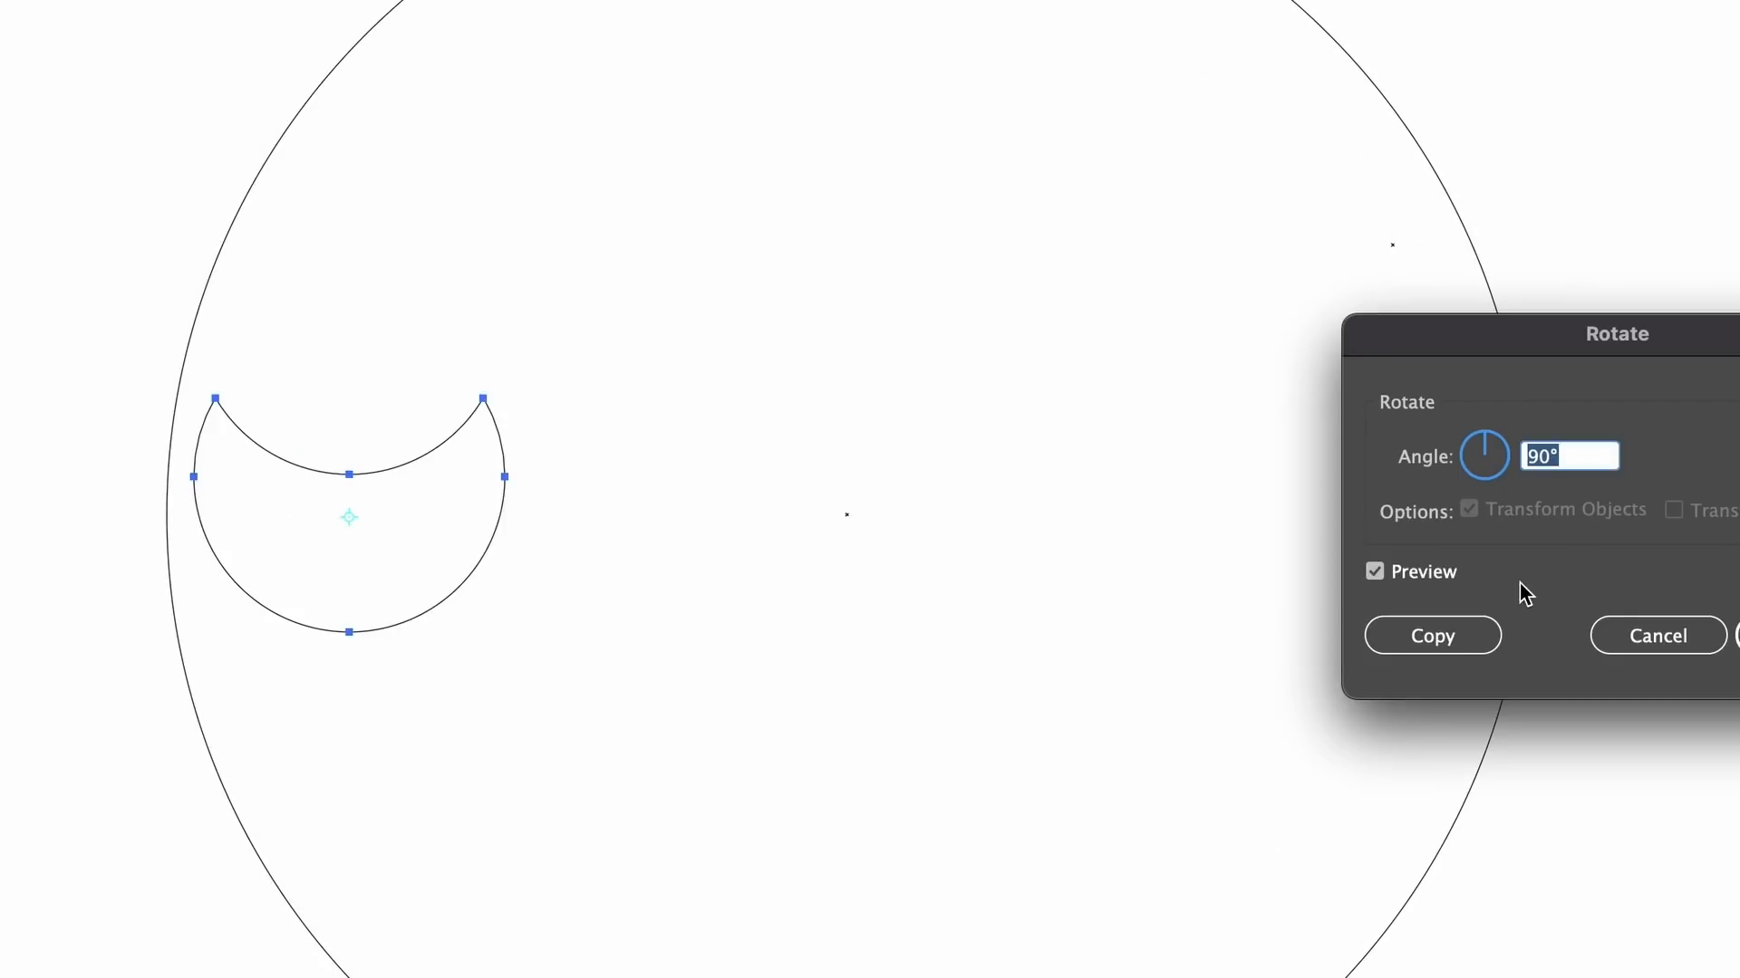
text(180)
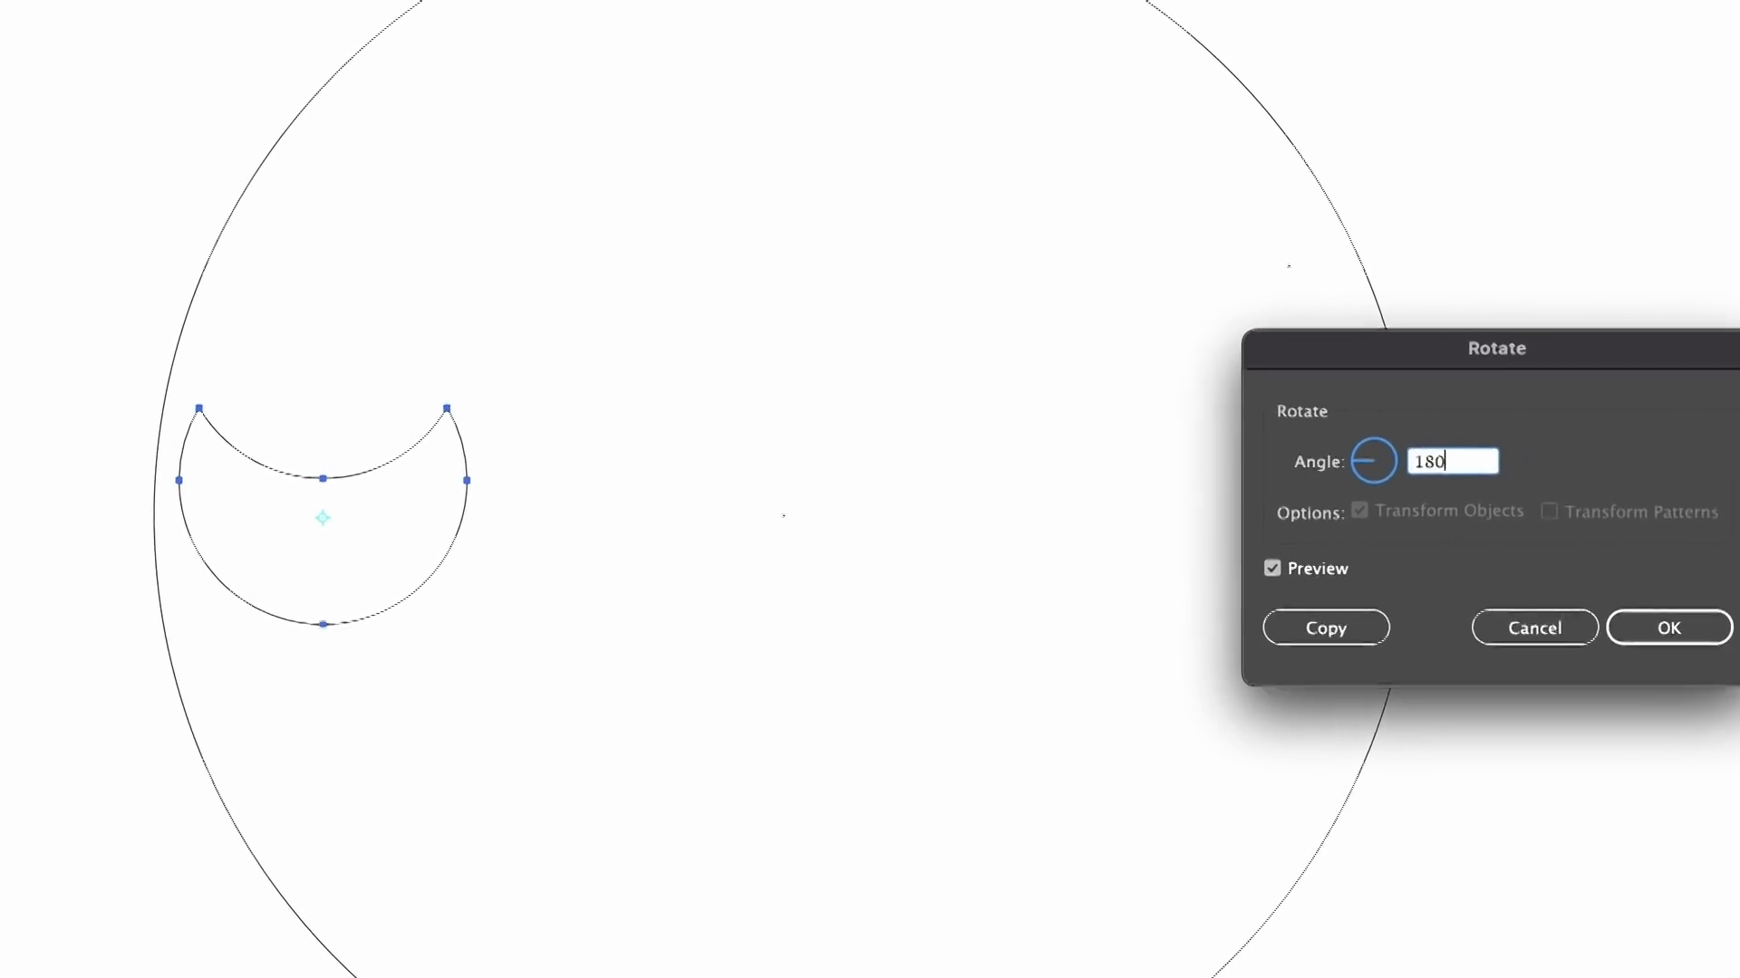
click(1400, 572)
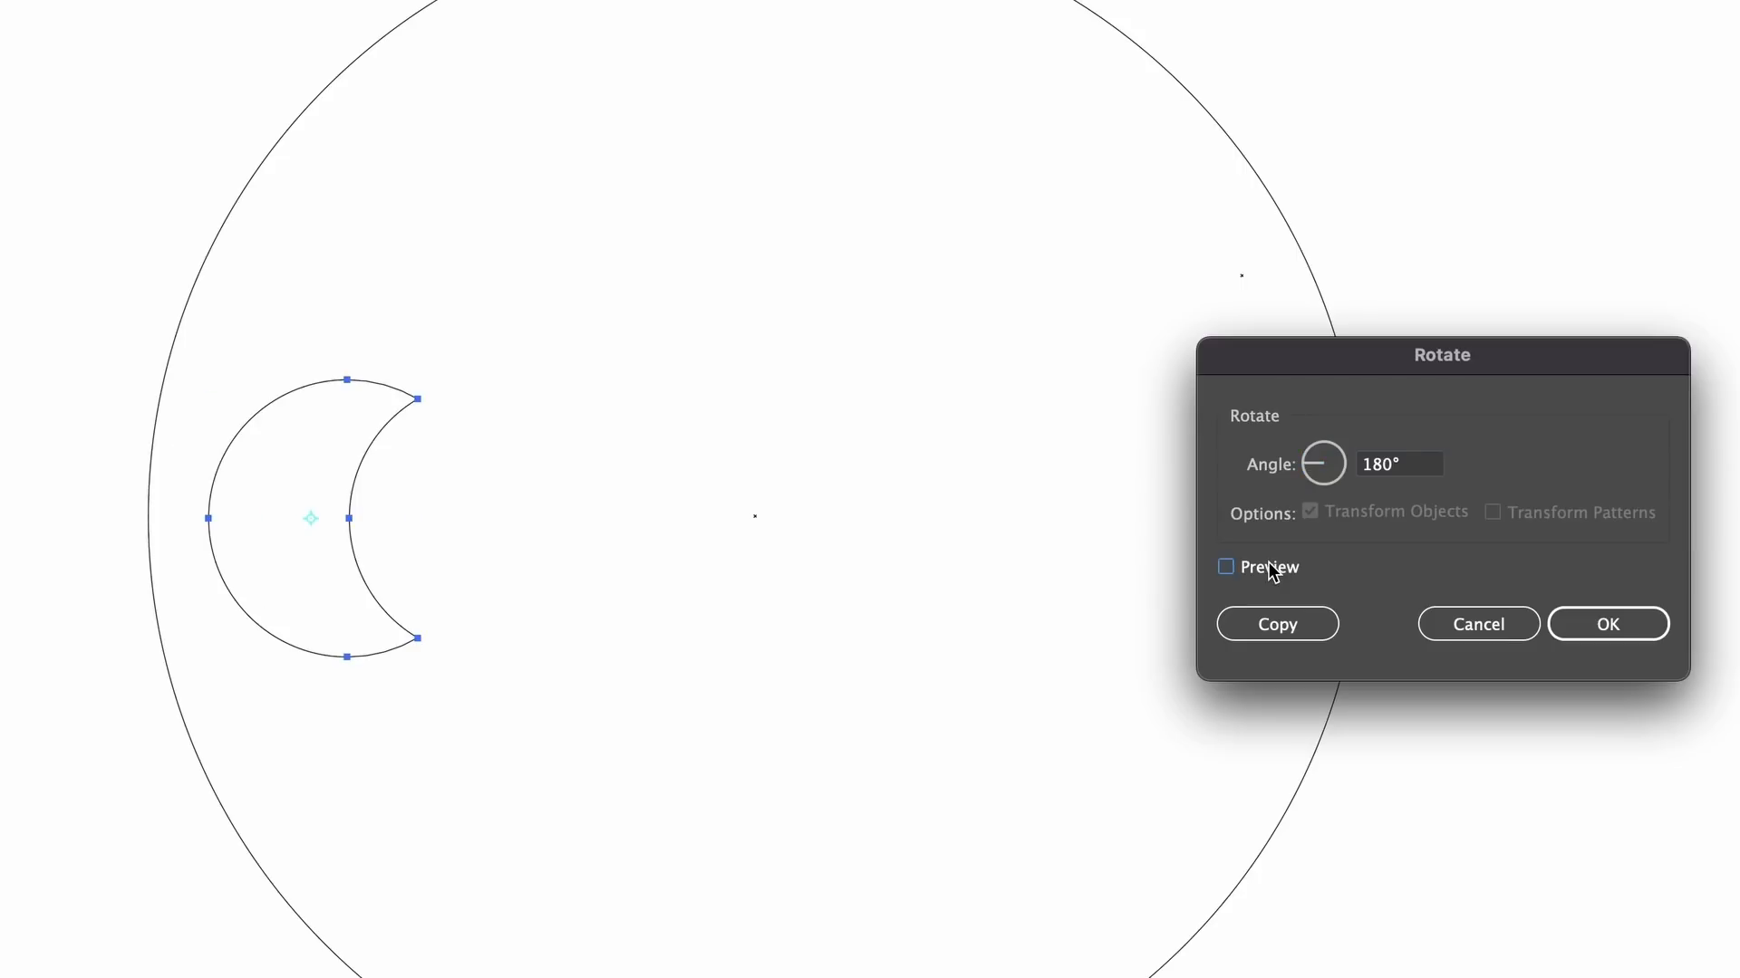
click(1271, 568)
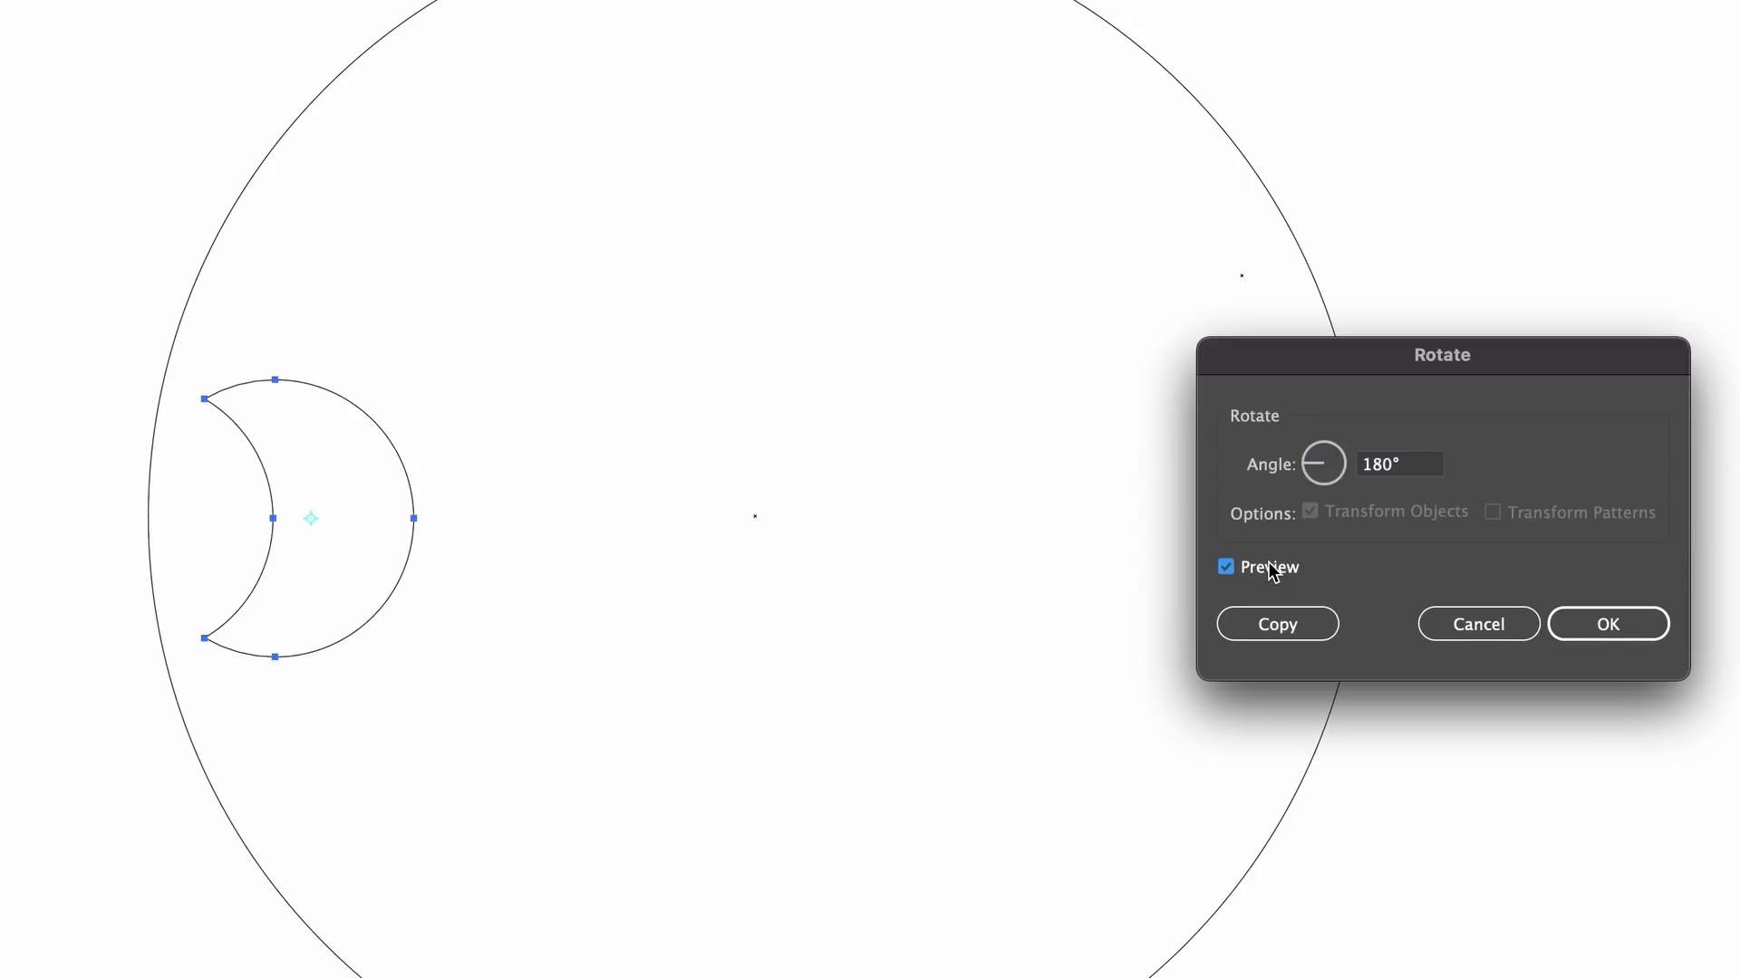
click(1271, 568)
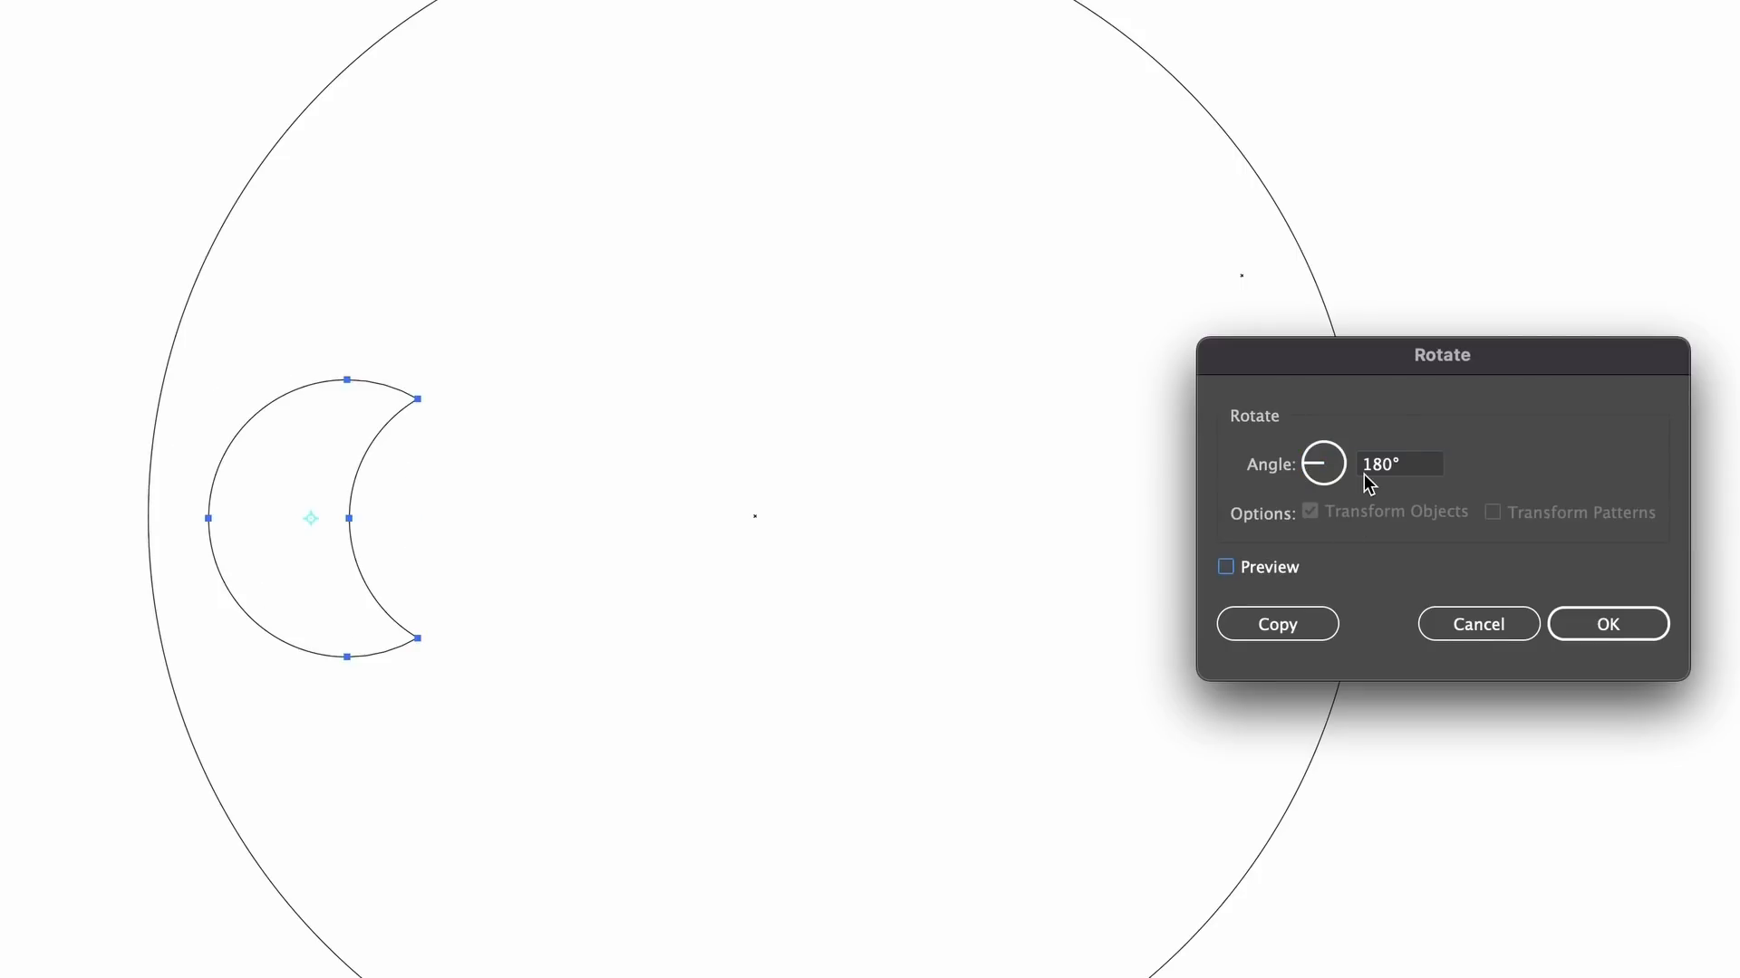
click(1473, 613)
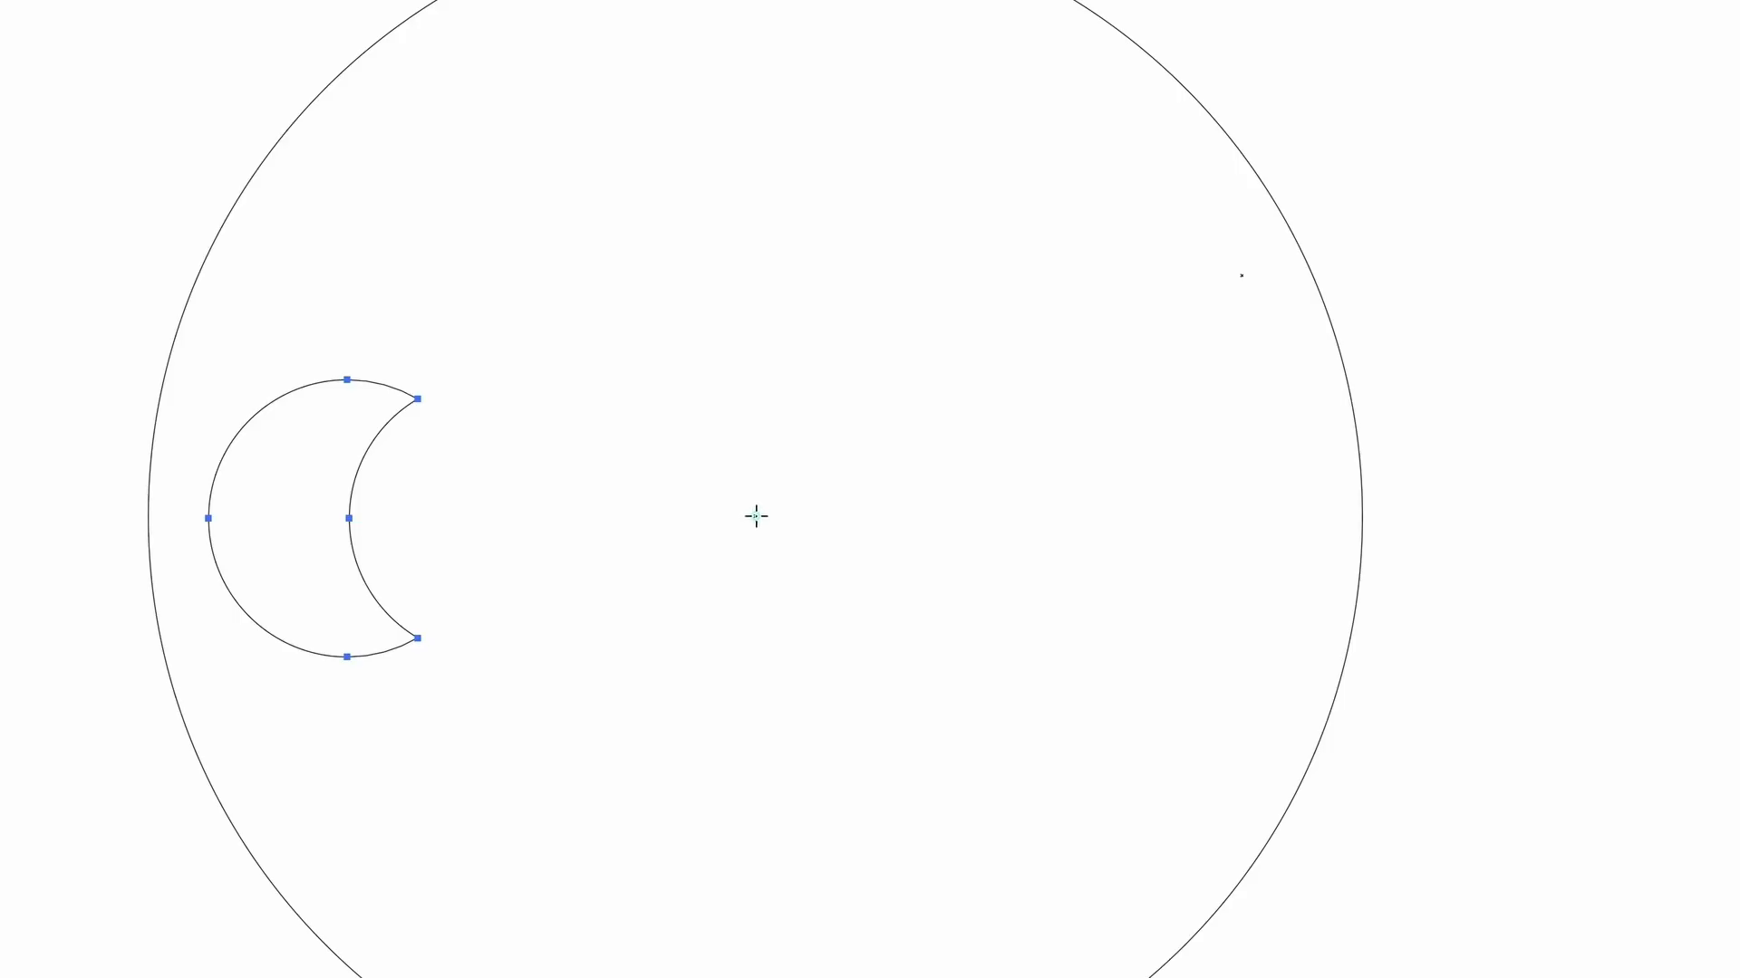
Try rotating the crescent about the large circle's centre by 270° and 84° with preview, and cancel the rotation.
scroll(756, 516, down, 2)
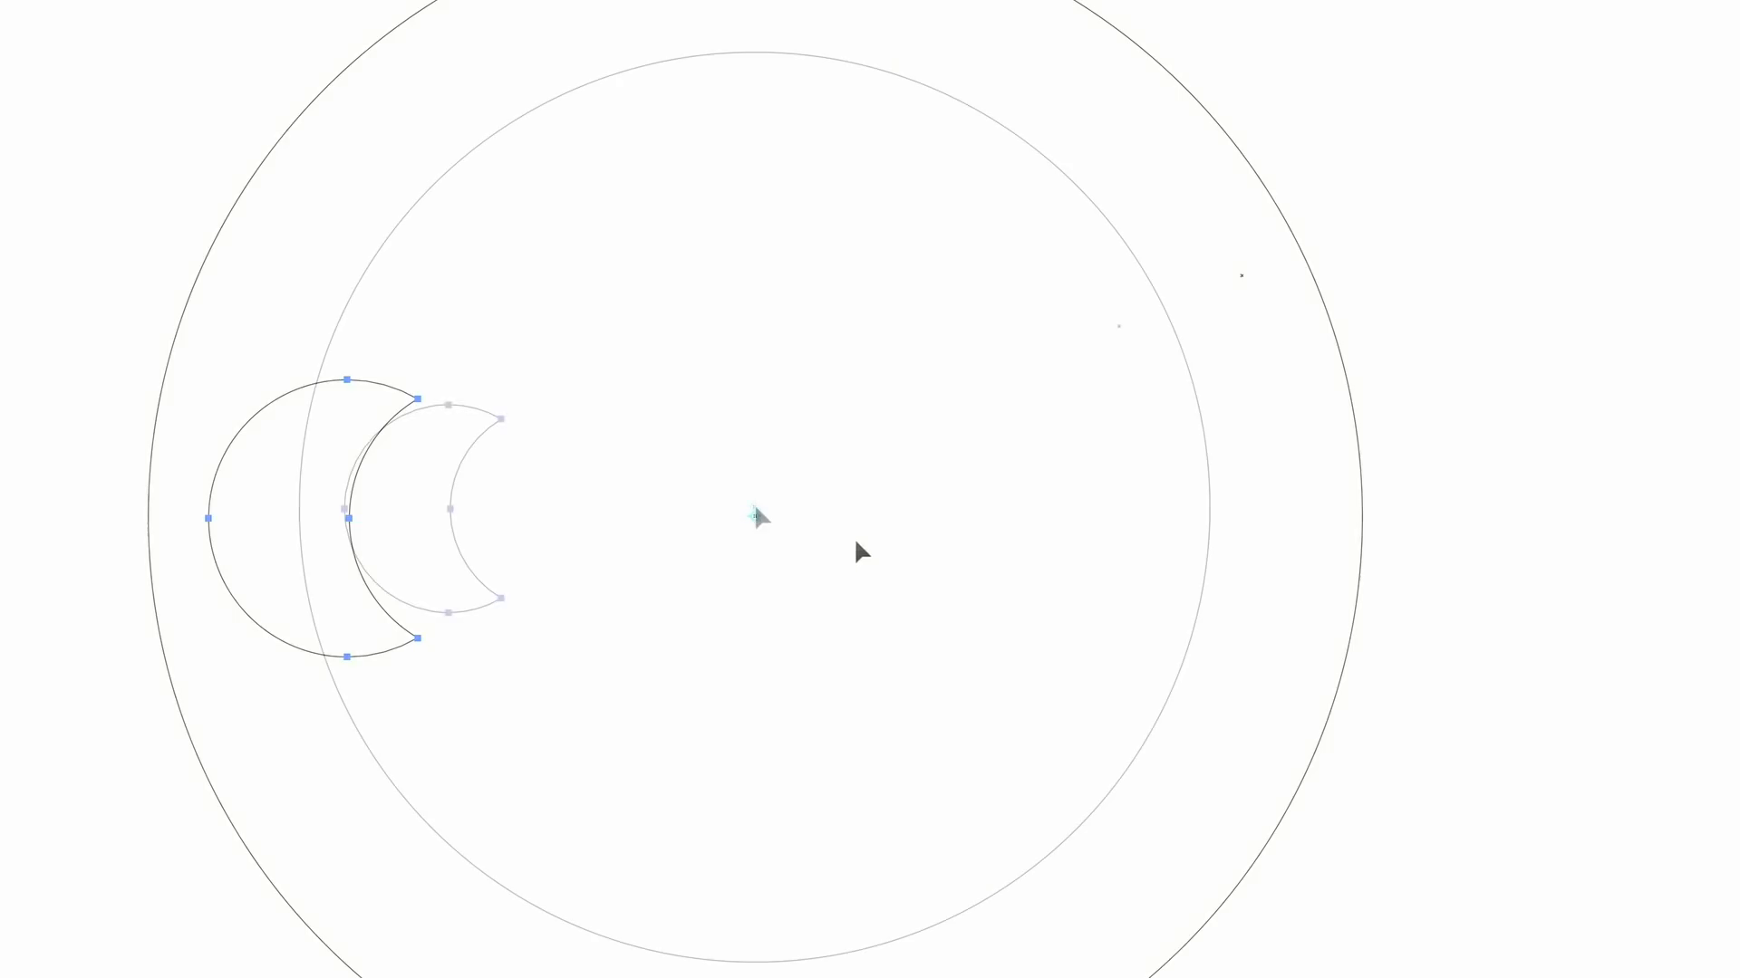
alt+click(757, 509)
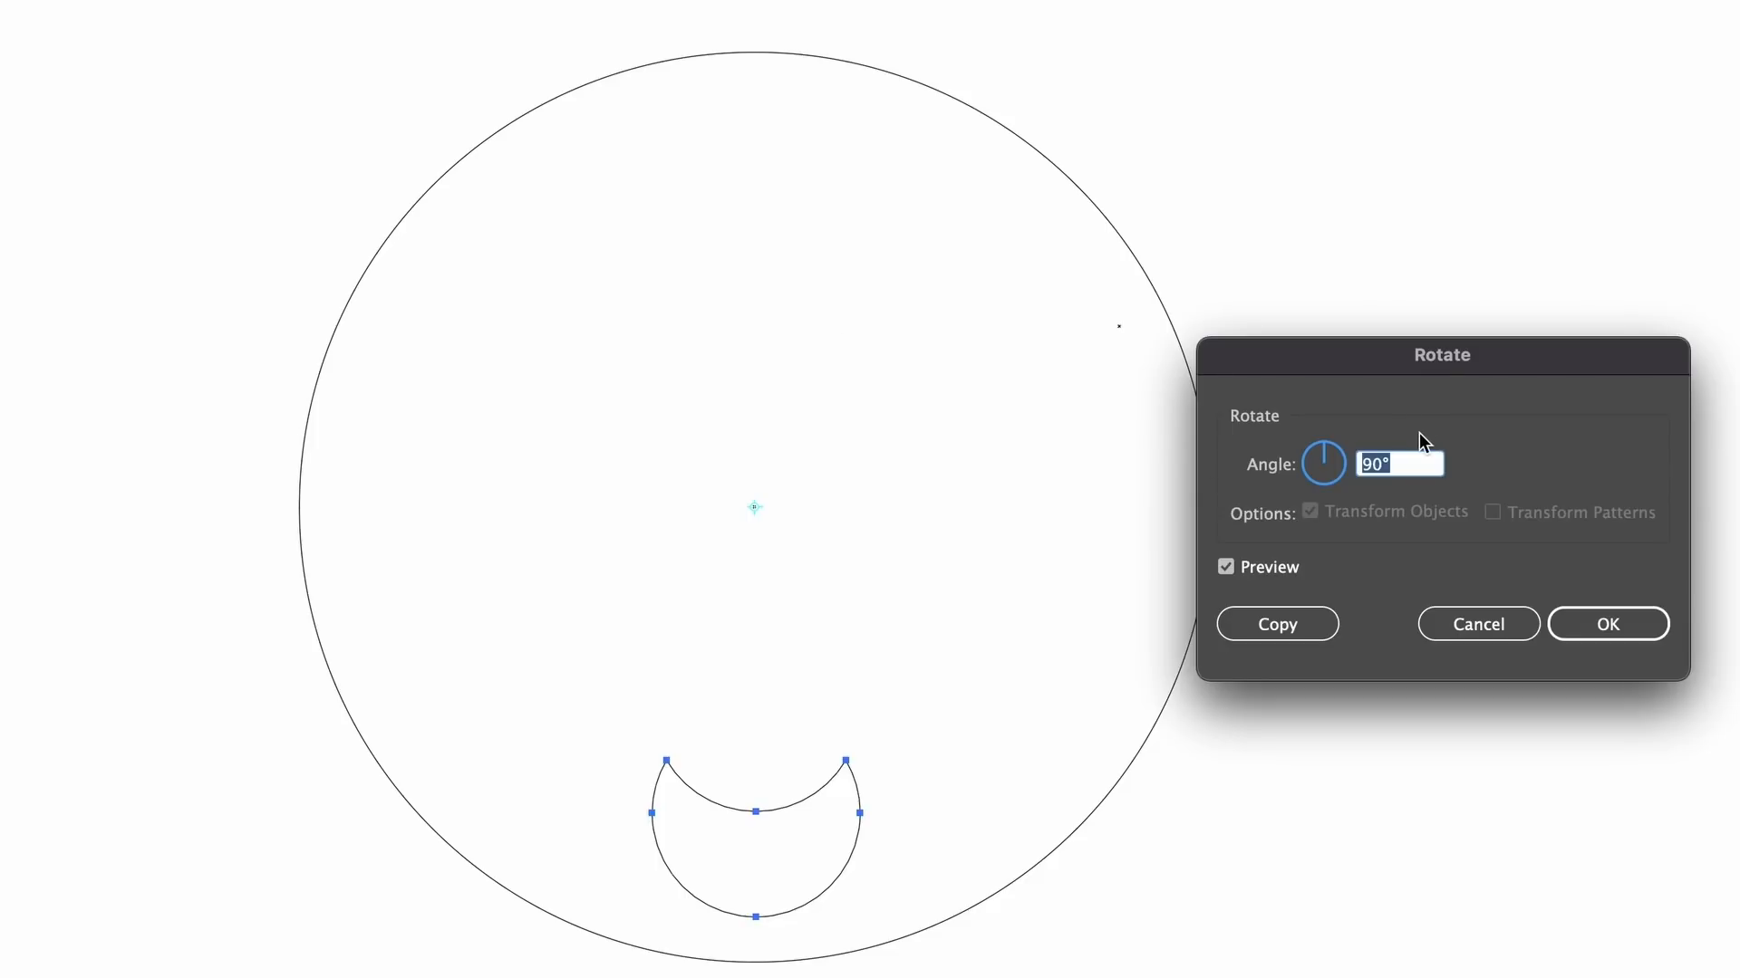
text(270)
click(1304, 568)
click(1295, 569)
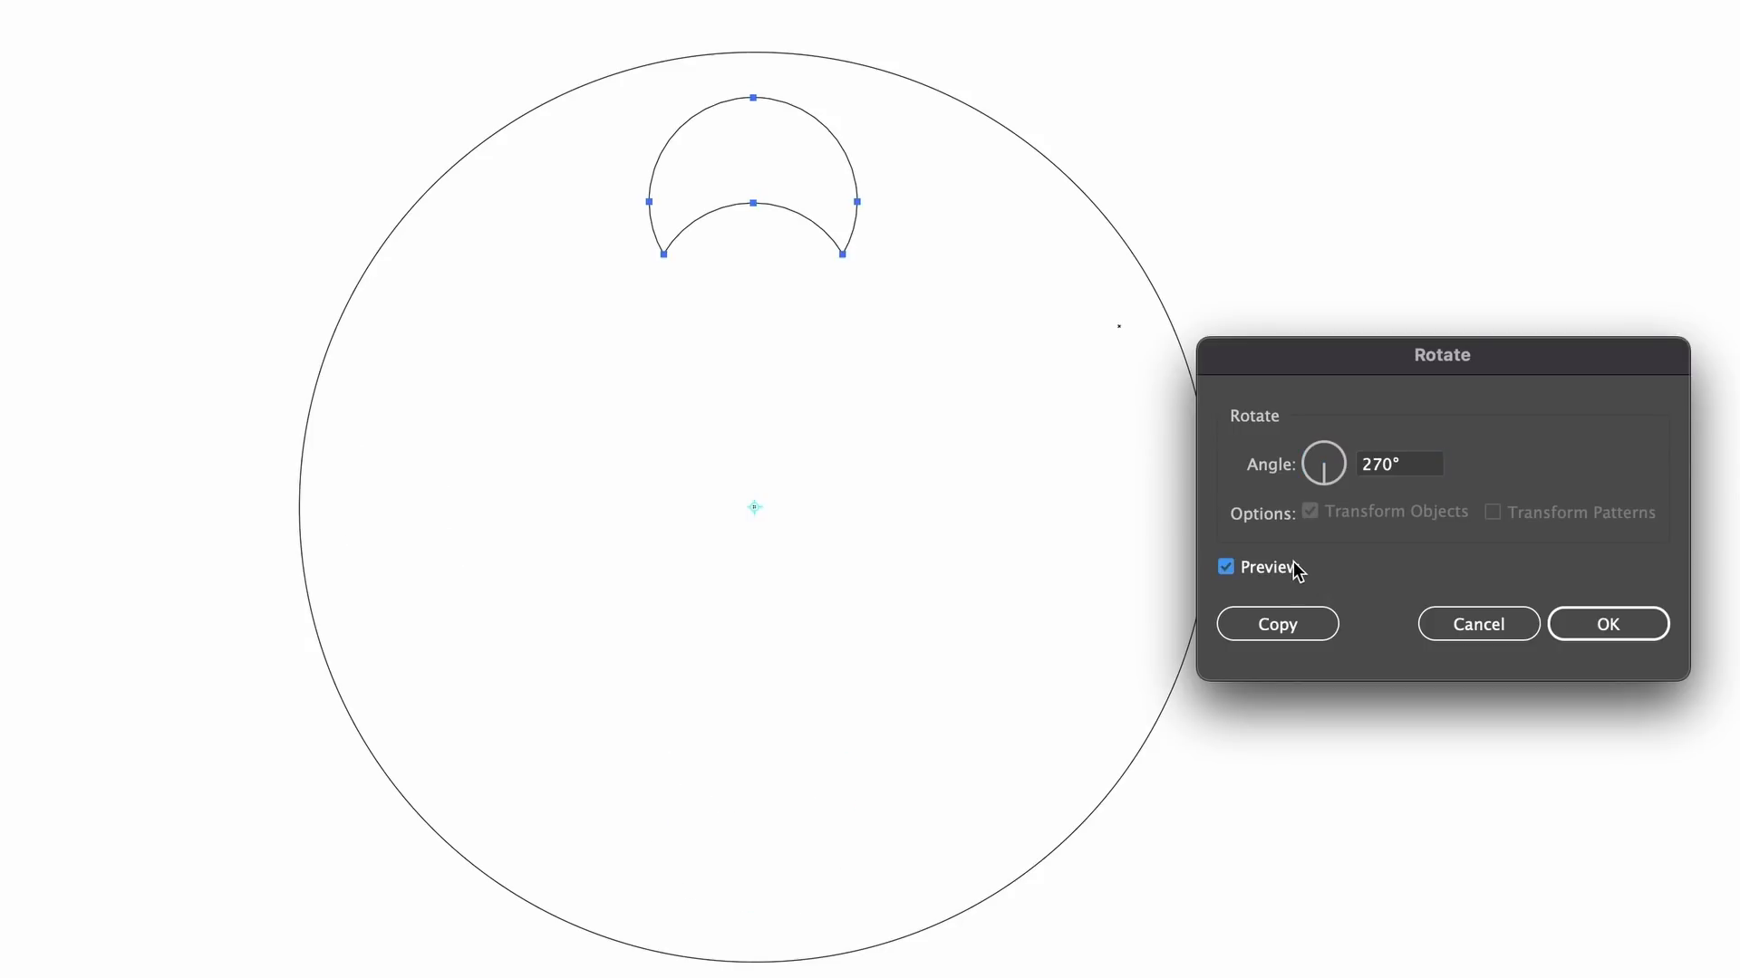
click(1297, 569)
click(1297, 569)
mouse_move(1321, 473)
mouse_down()
mouse_move(1345, 473)
mouse_move(1313, 489)
mouse_move(1326, 449)
mouse_up()
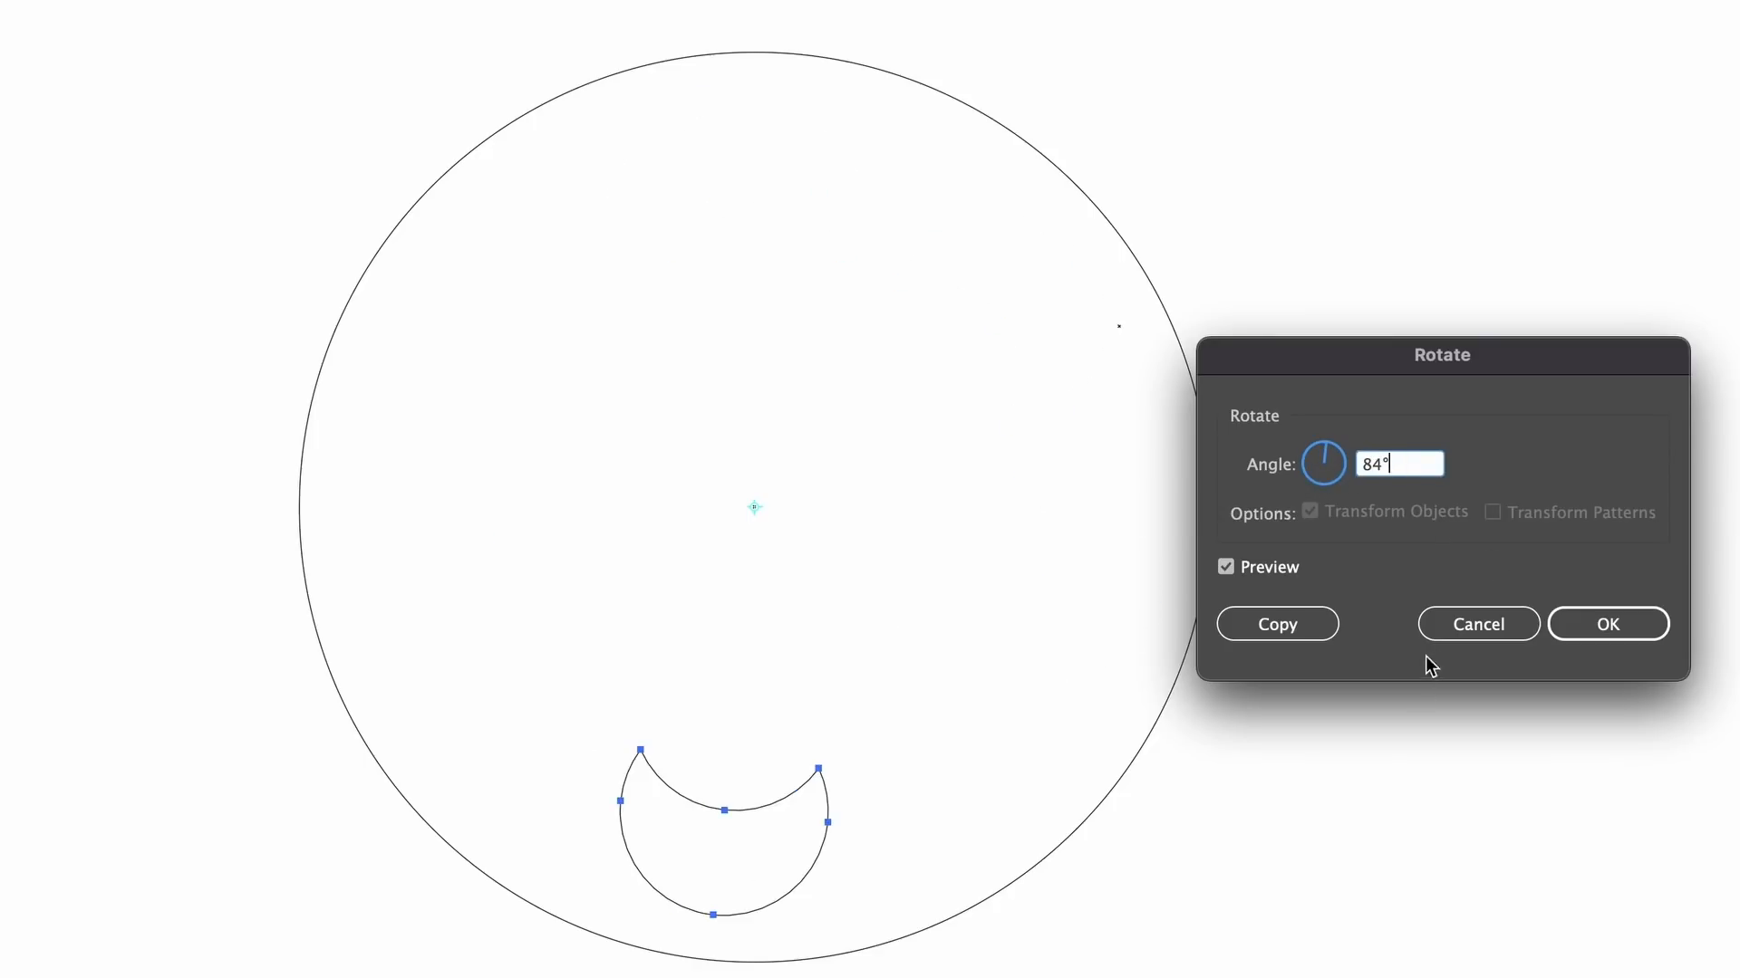
click(1447, 633)
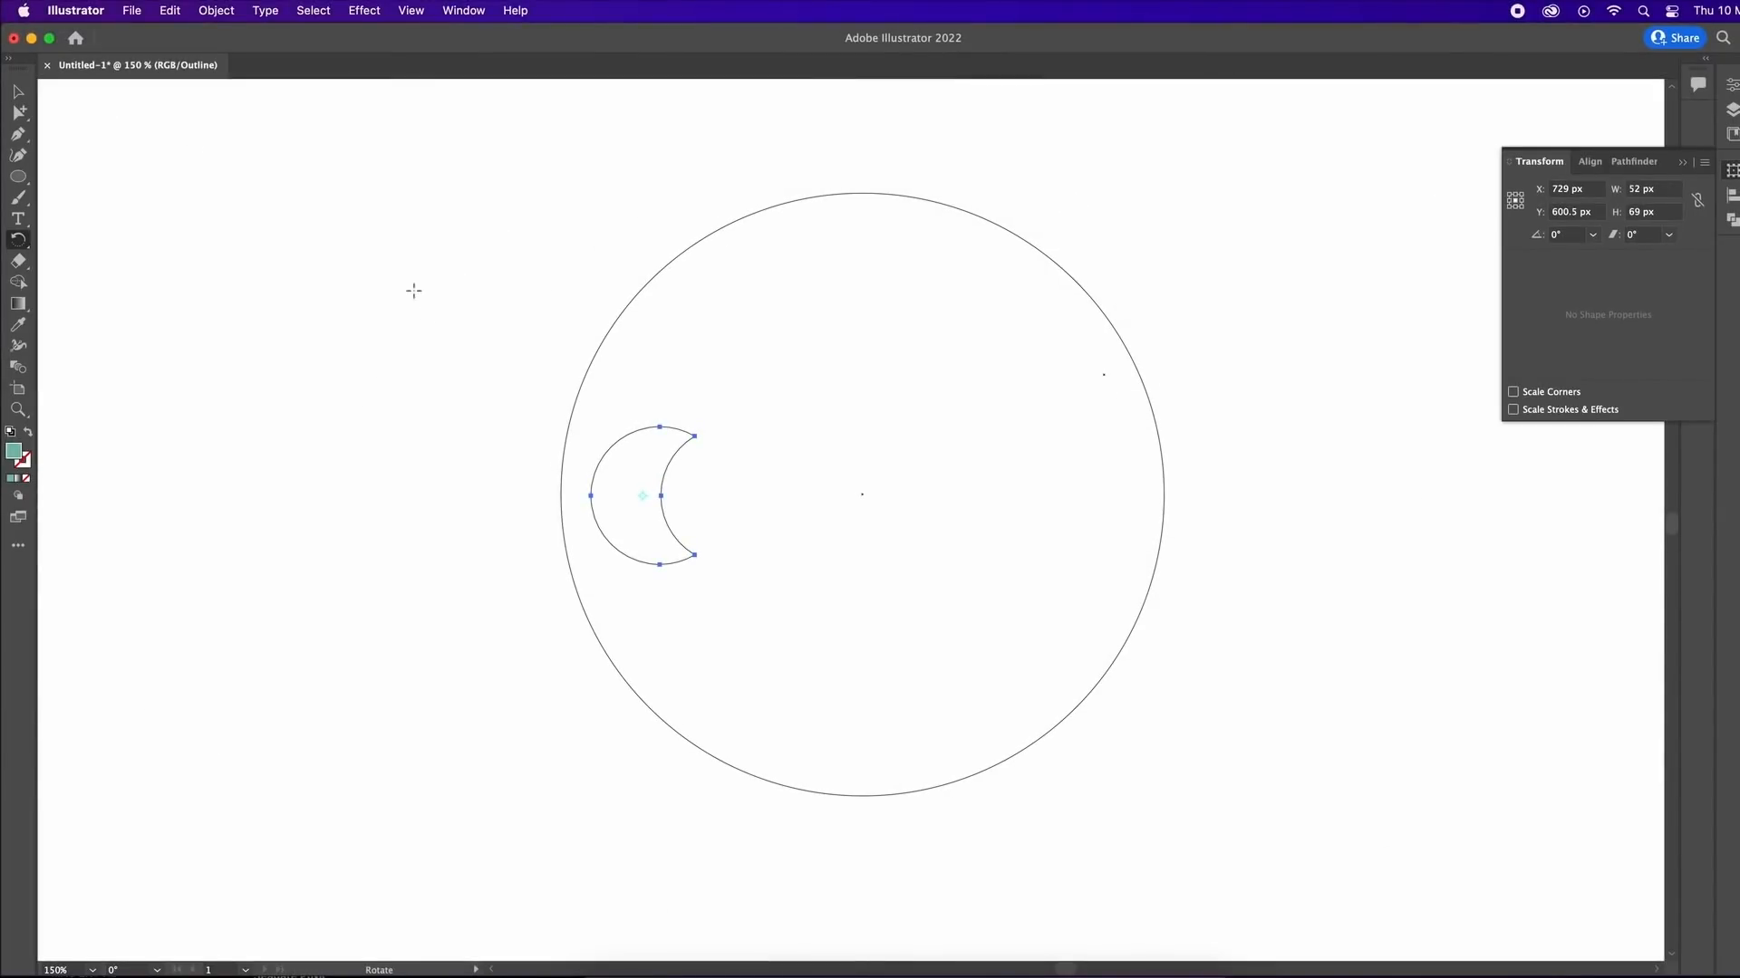
Move only the crescent cutout to the middle of the circle with the Group Selection tool and return to Preview mode.
click(19, 111)
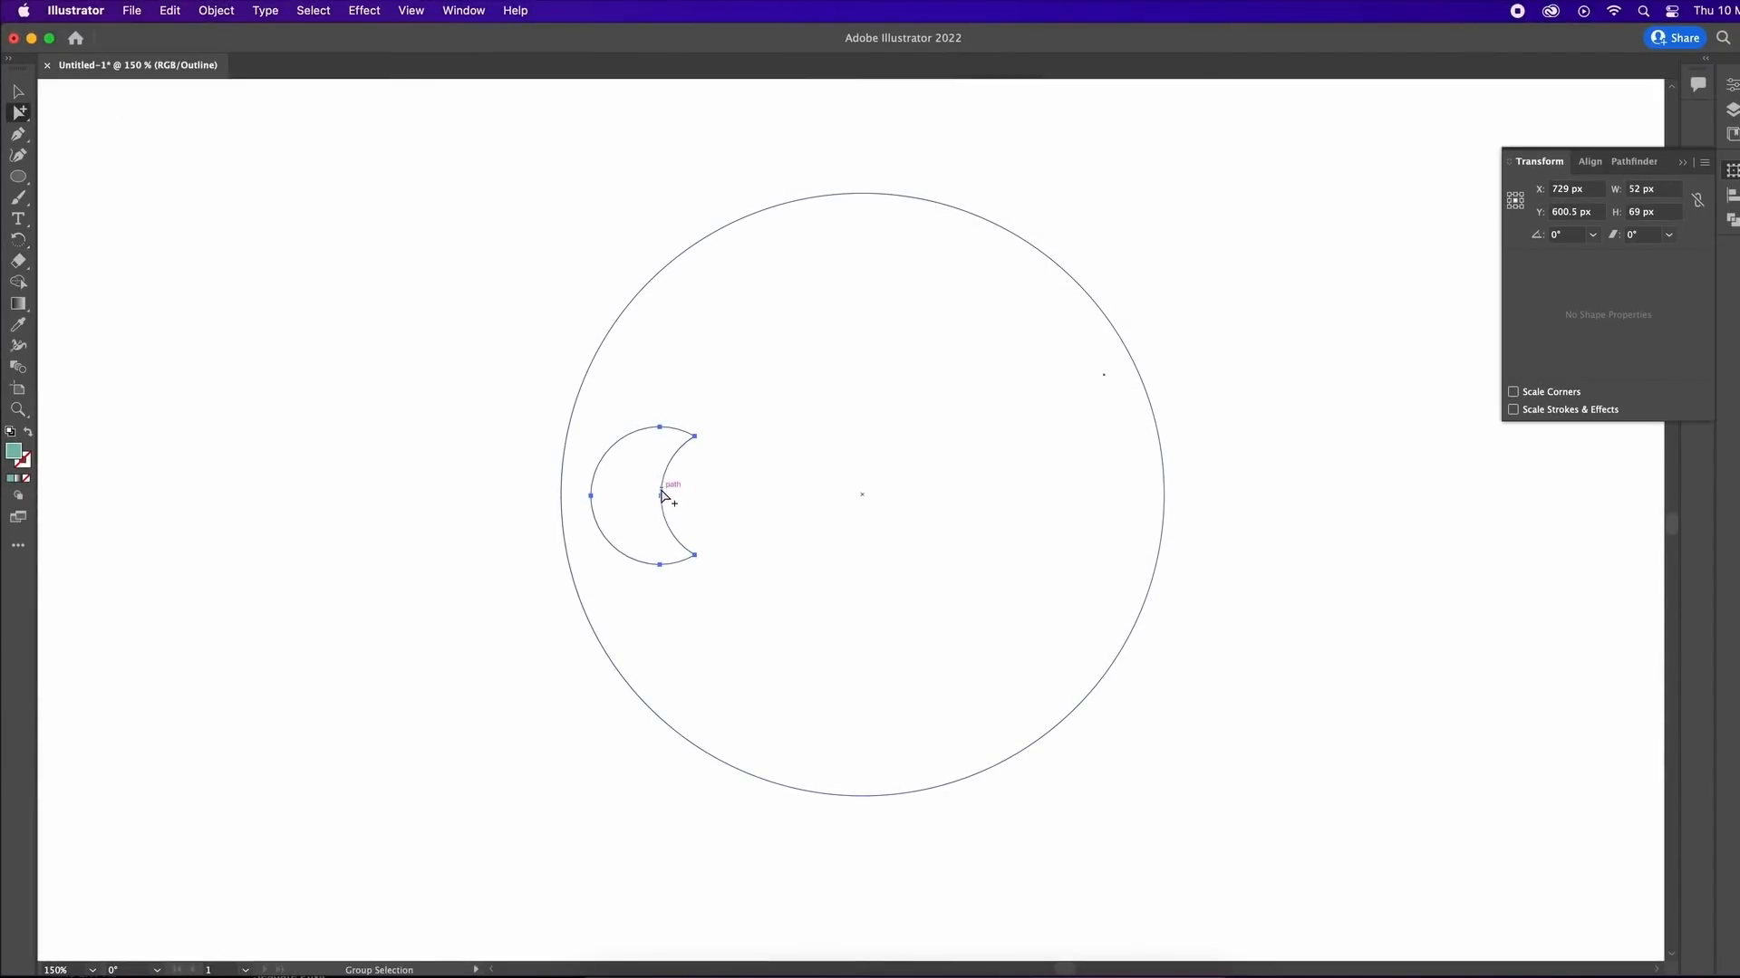
drag(668, 493, 888, 516)
click(975, 462)
key(super+y)
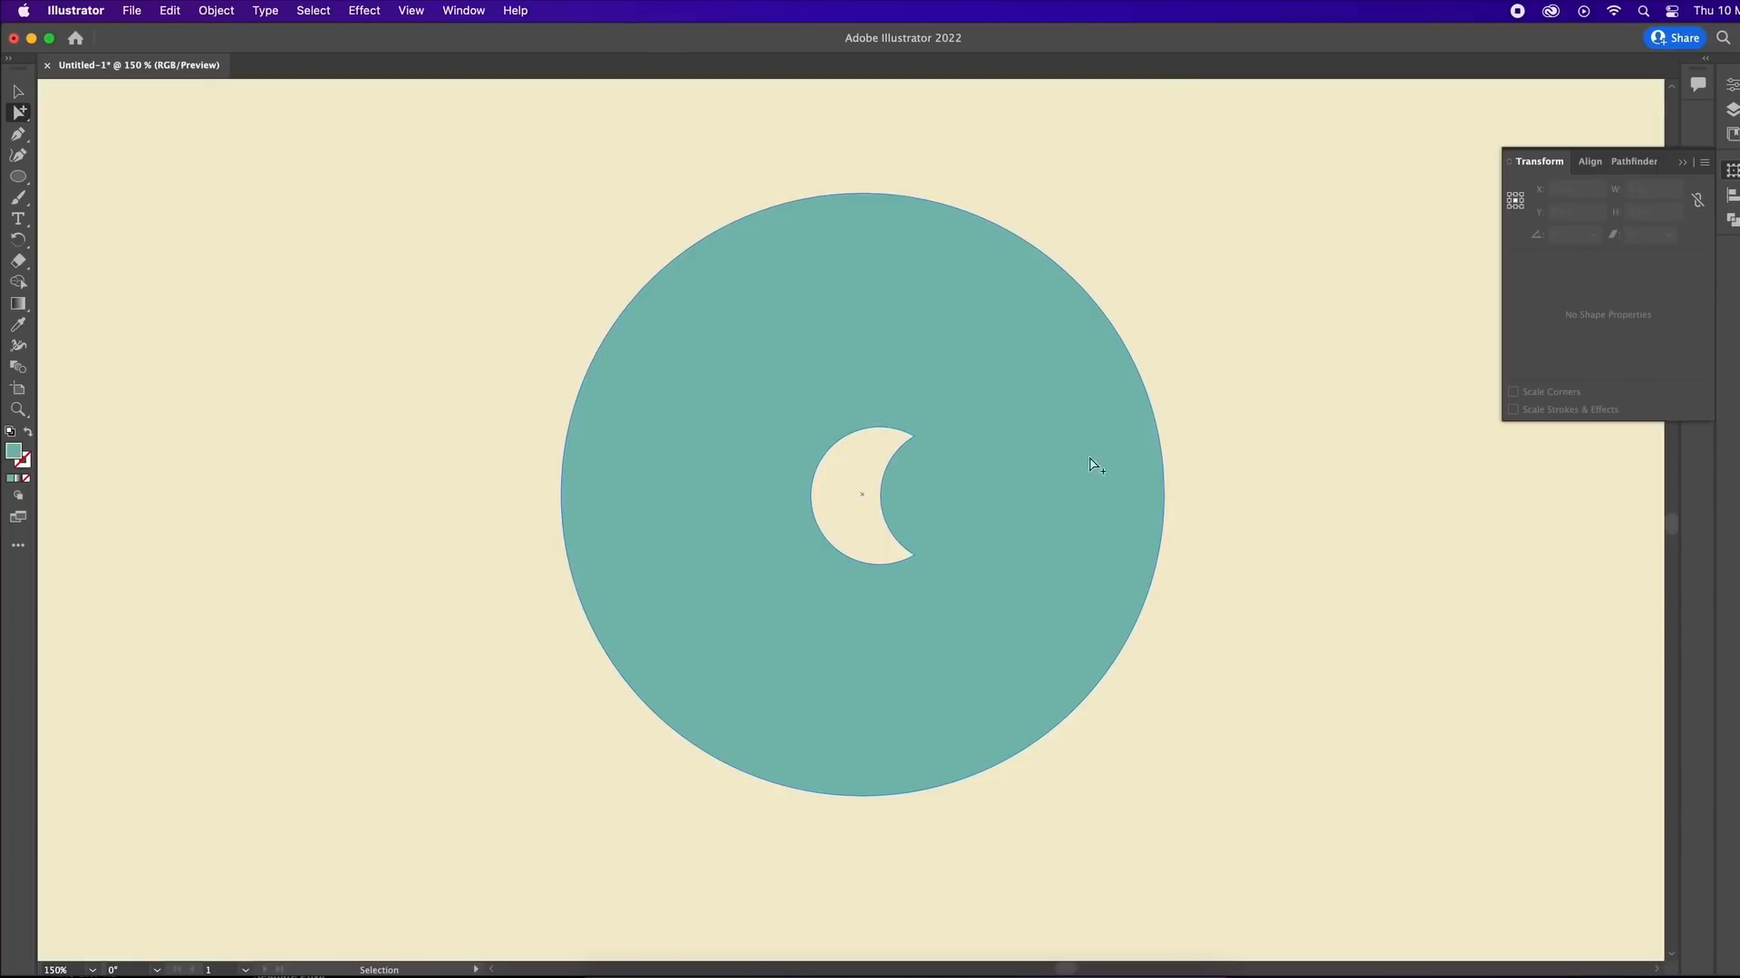
key(v)
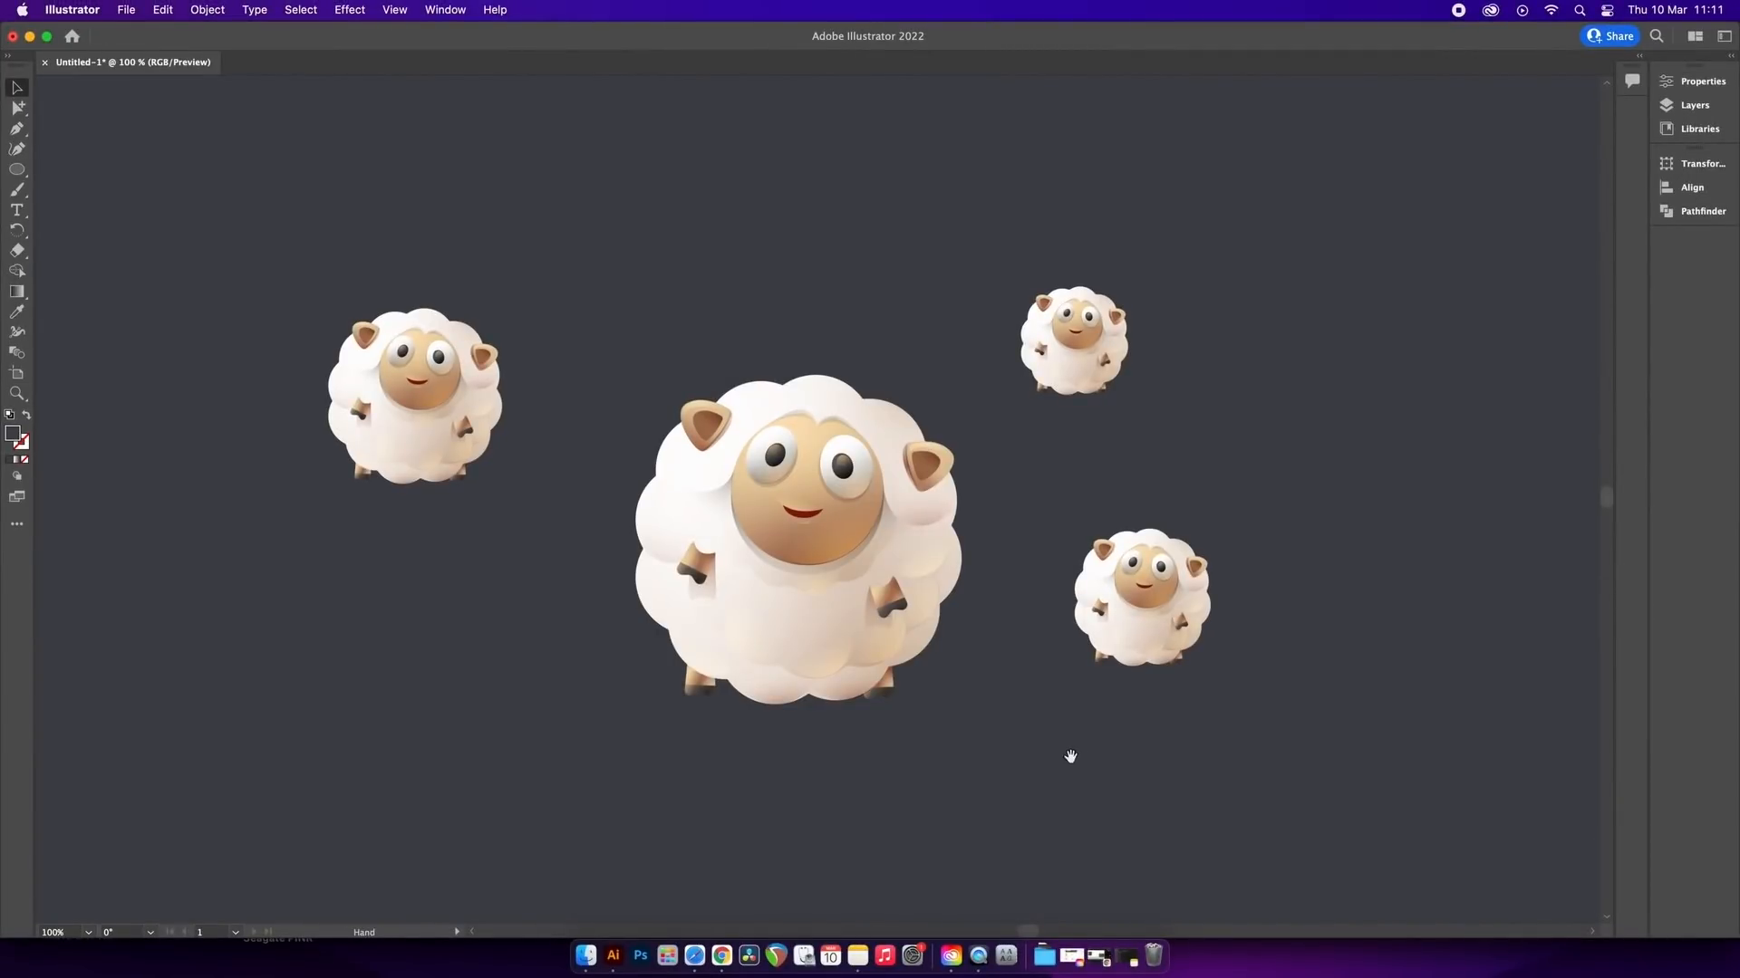
Try rotating the large sheep about 45°, undo it, and try rotating all four sheep together and undo that too.
drag(1066, 755, 1092, 758)
drag(685, 284, 1123, 589)
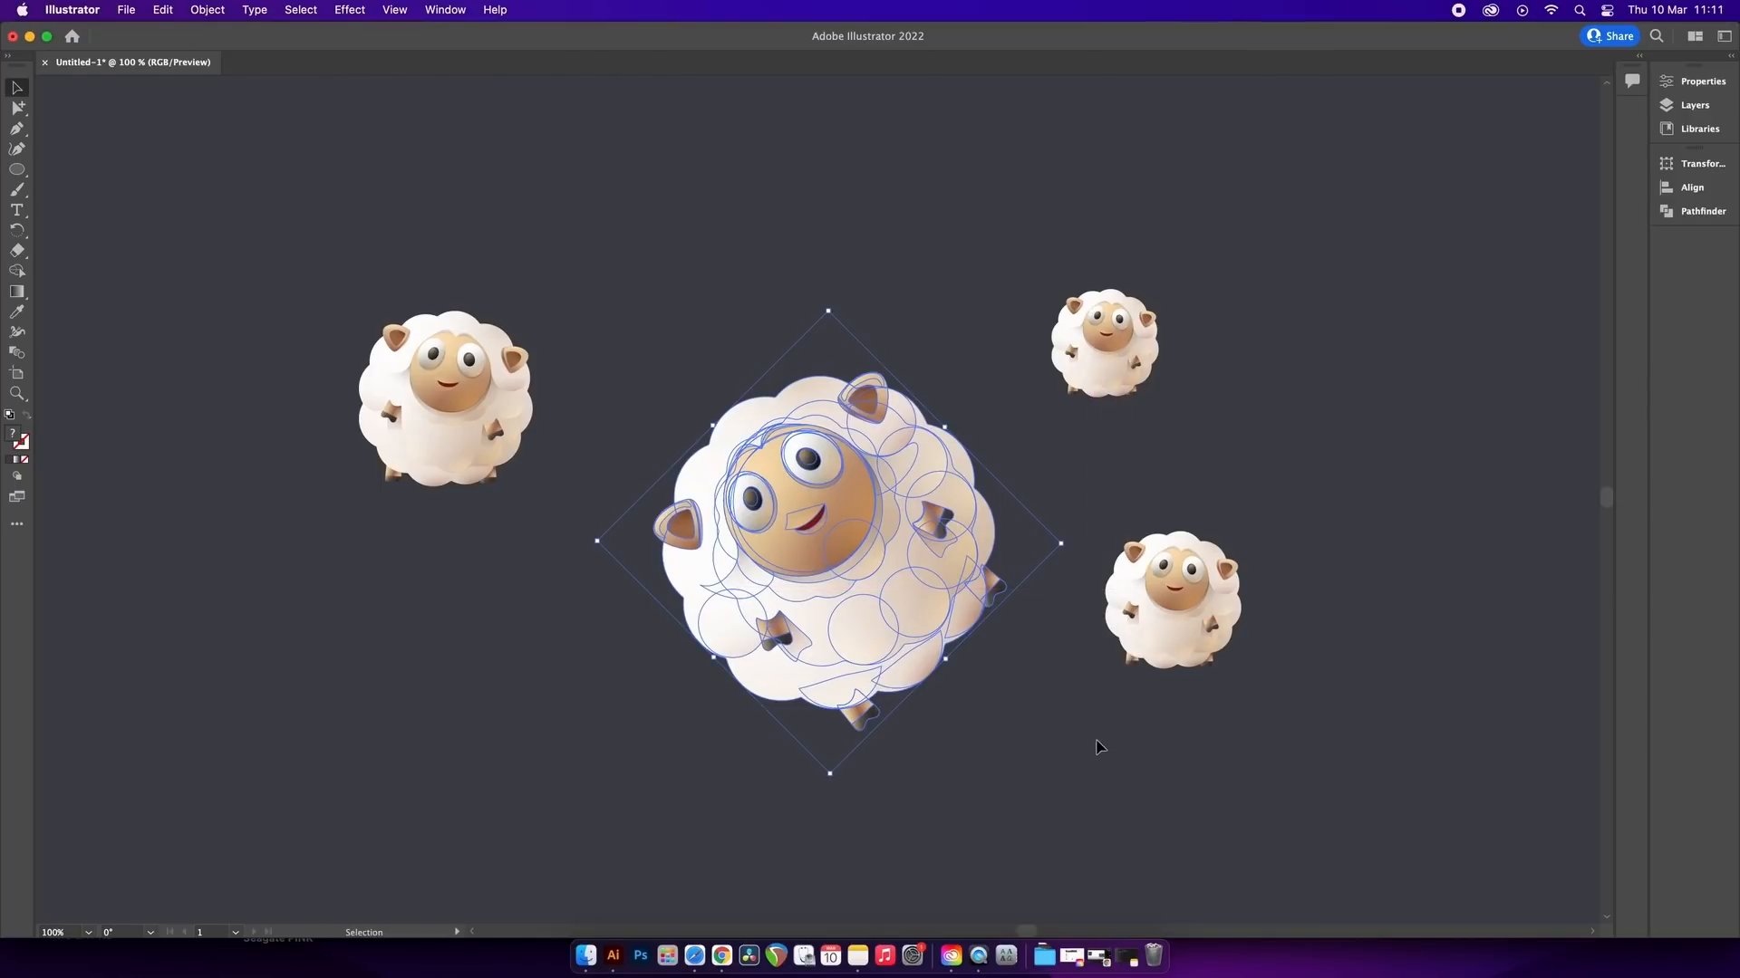
key(super+z)
drag(417, 204, 1258, 532)
key(super+z)
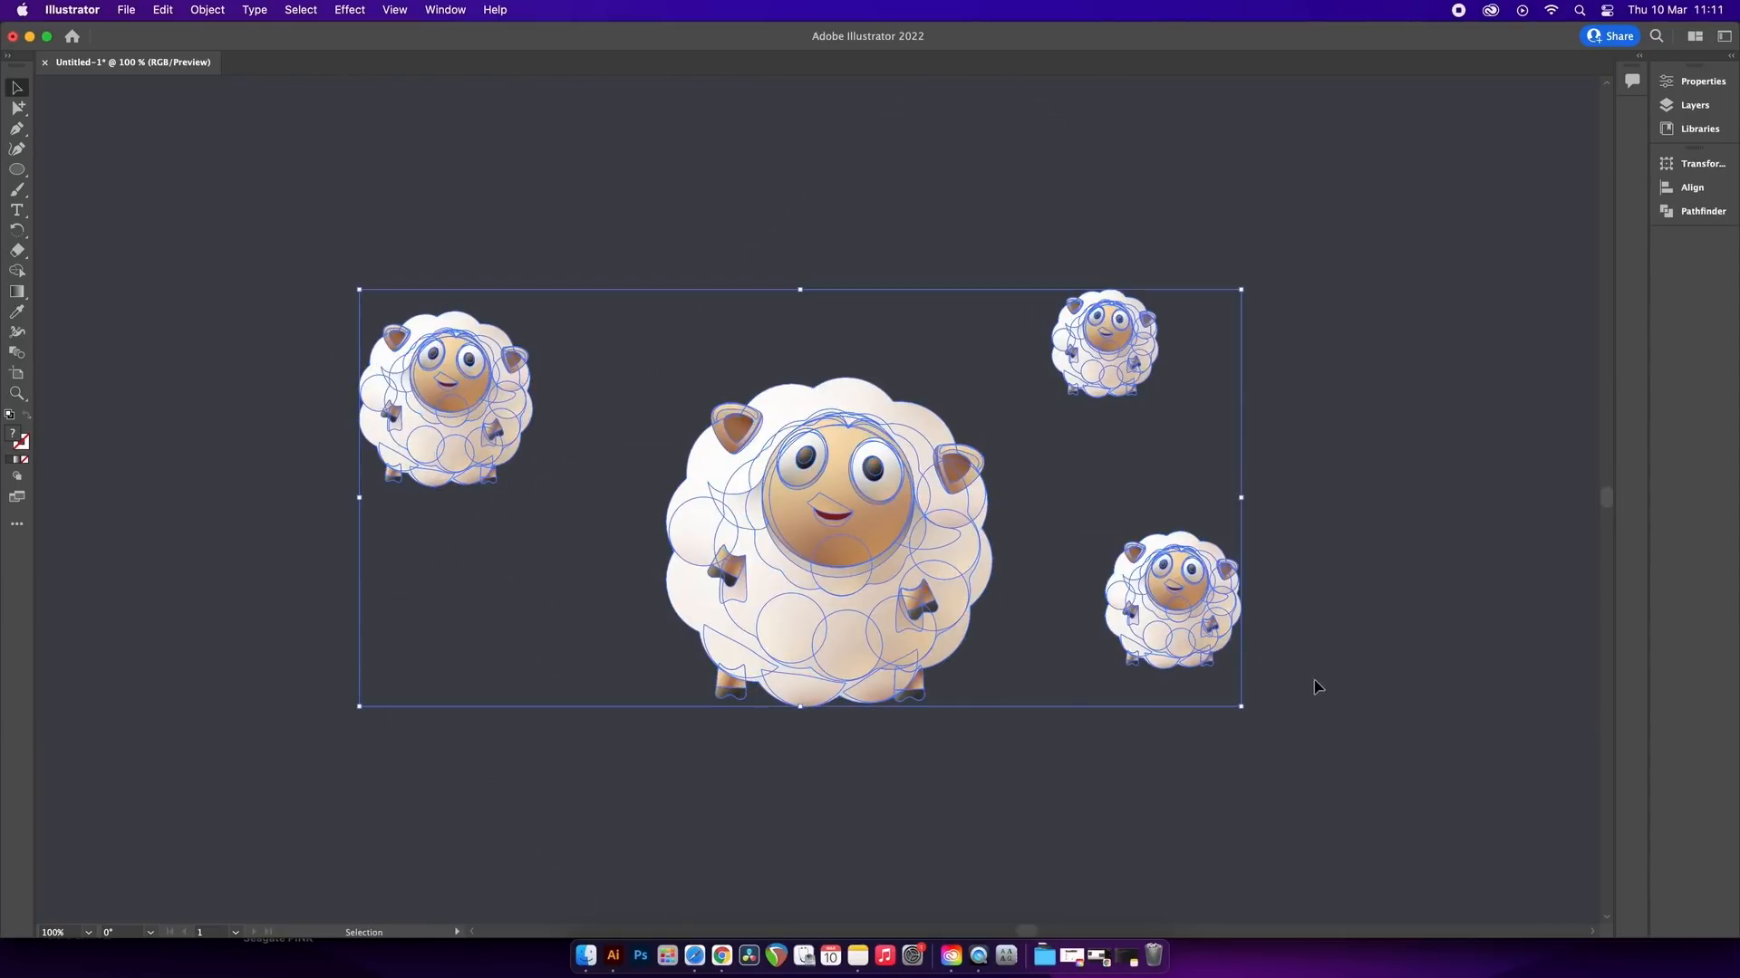
Select all four sheep and open Transform Each, keeping the dialog clear of the artwork.
click(1319, 687)
drag(389, 181, 1334, 681)
right_click(948, 575)
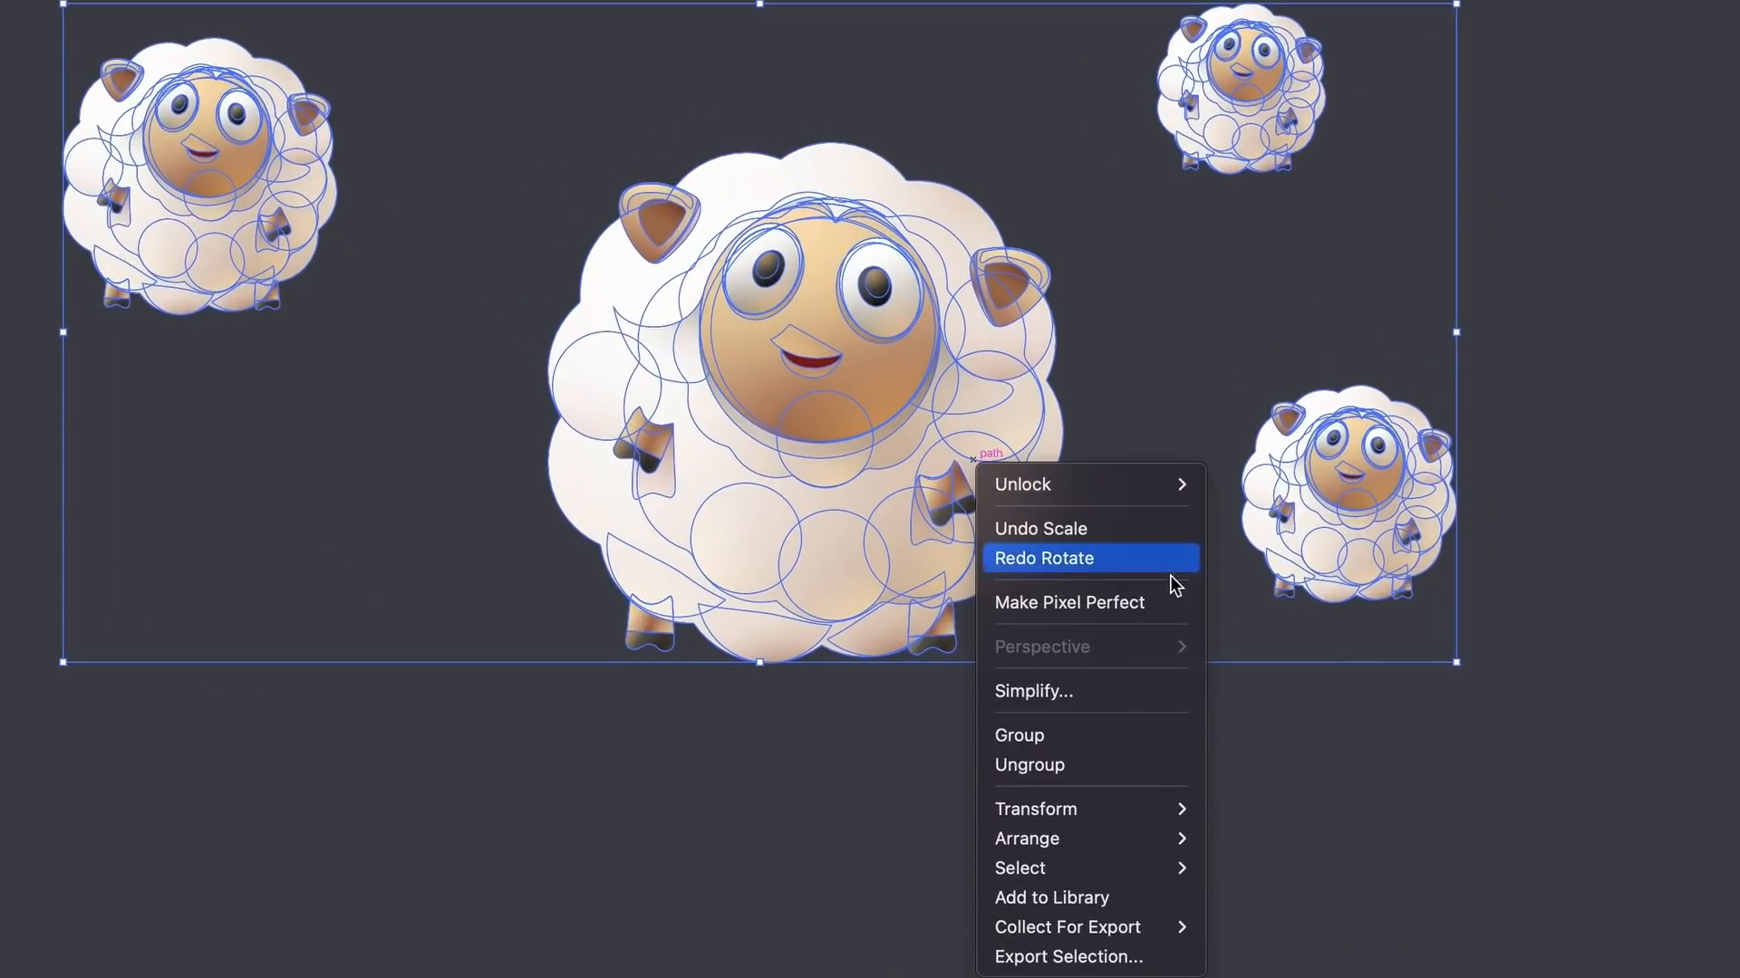
mouse_move(1137, 816)
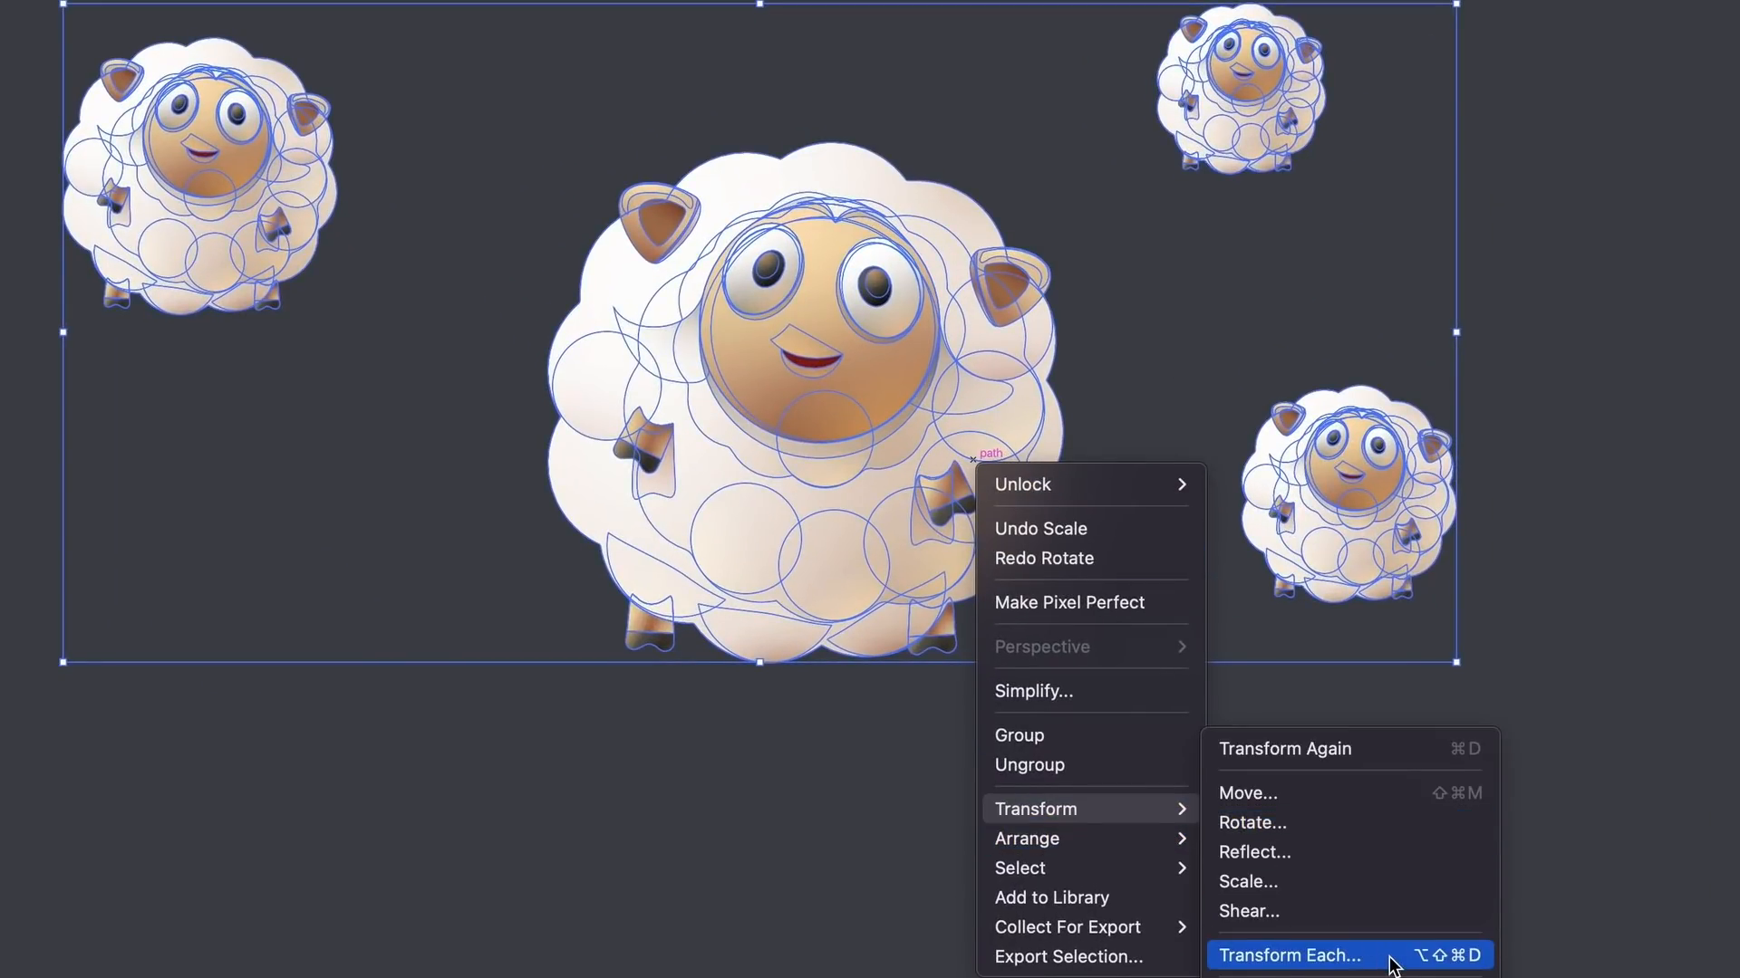
click(1390, 959)
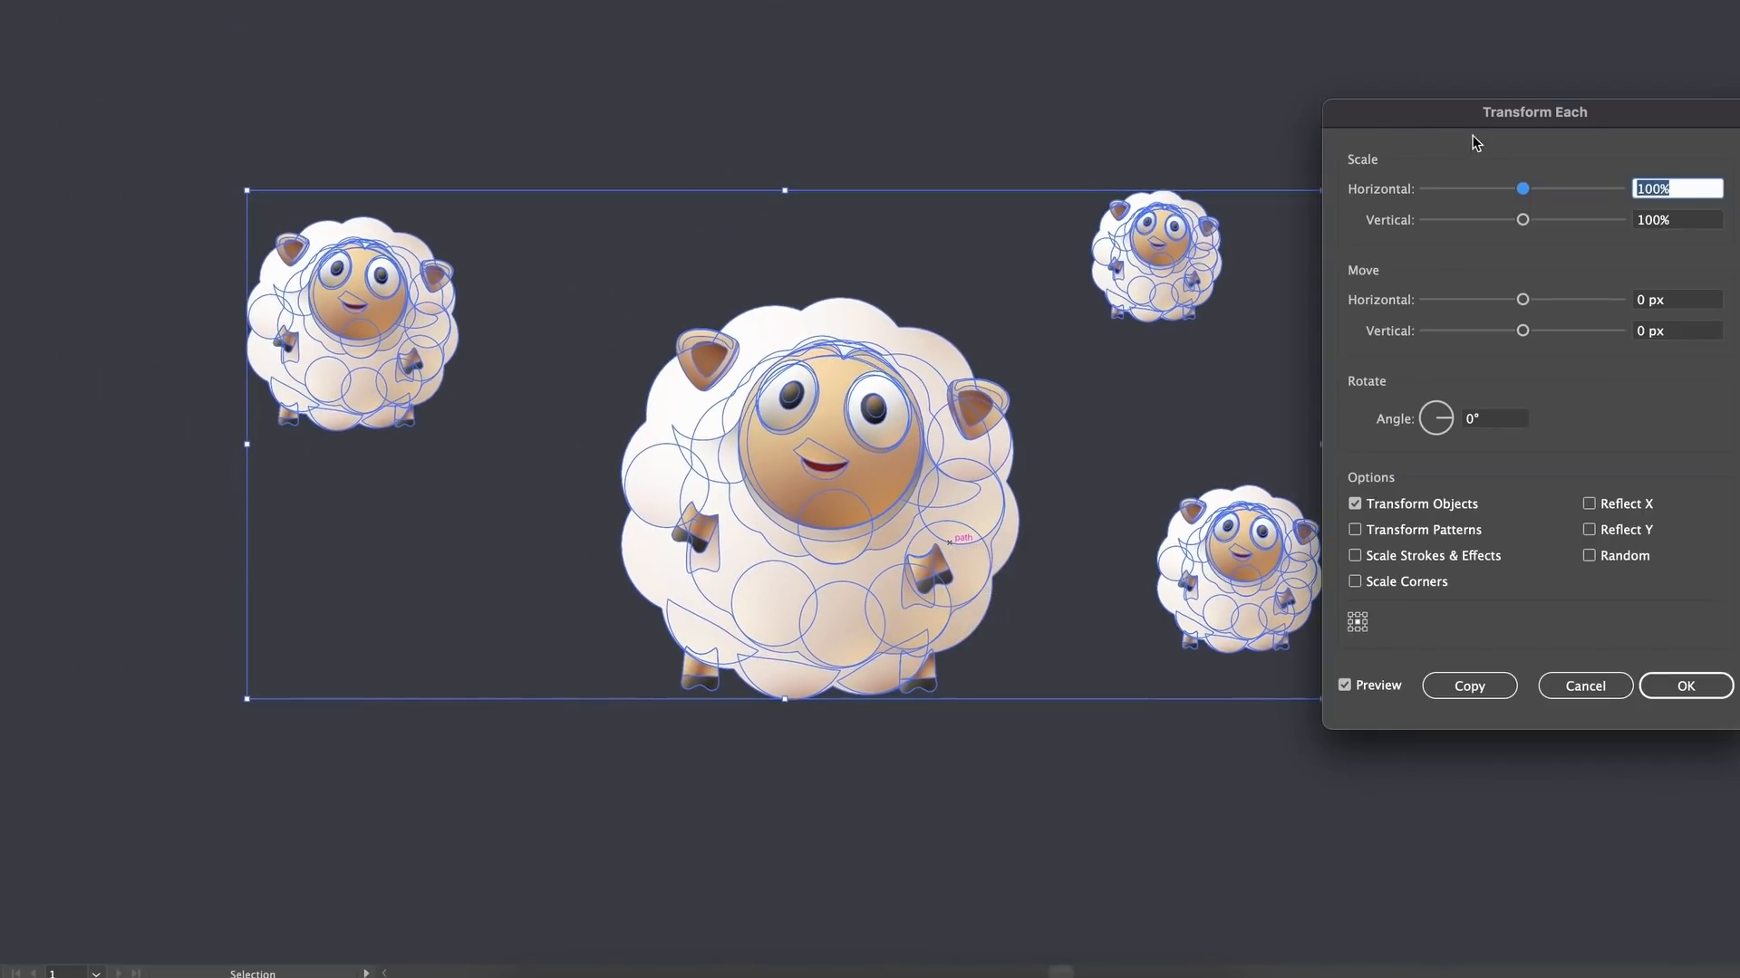
drag(1472, 134, 1619, 115)
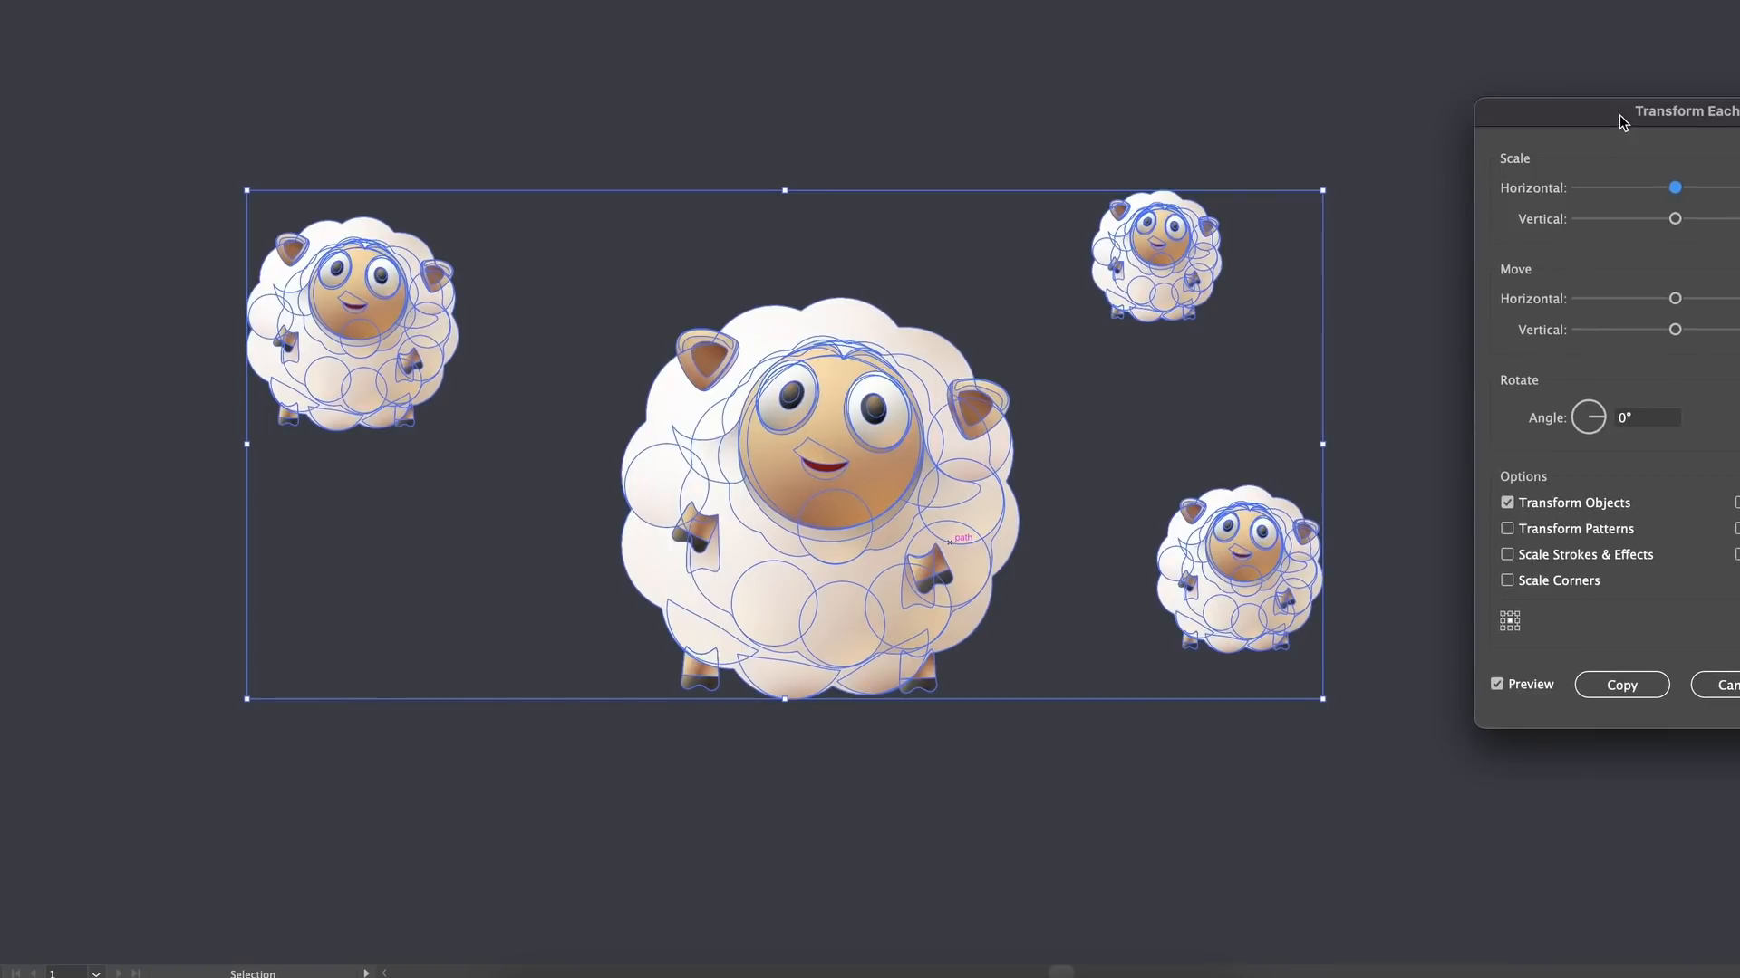
Set the Transform Each rotation angle to 45° and compare the sheep with the preview on and off.
click(1641, 417)
text(45)
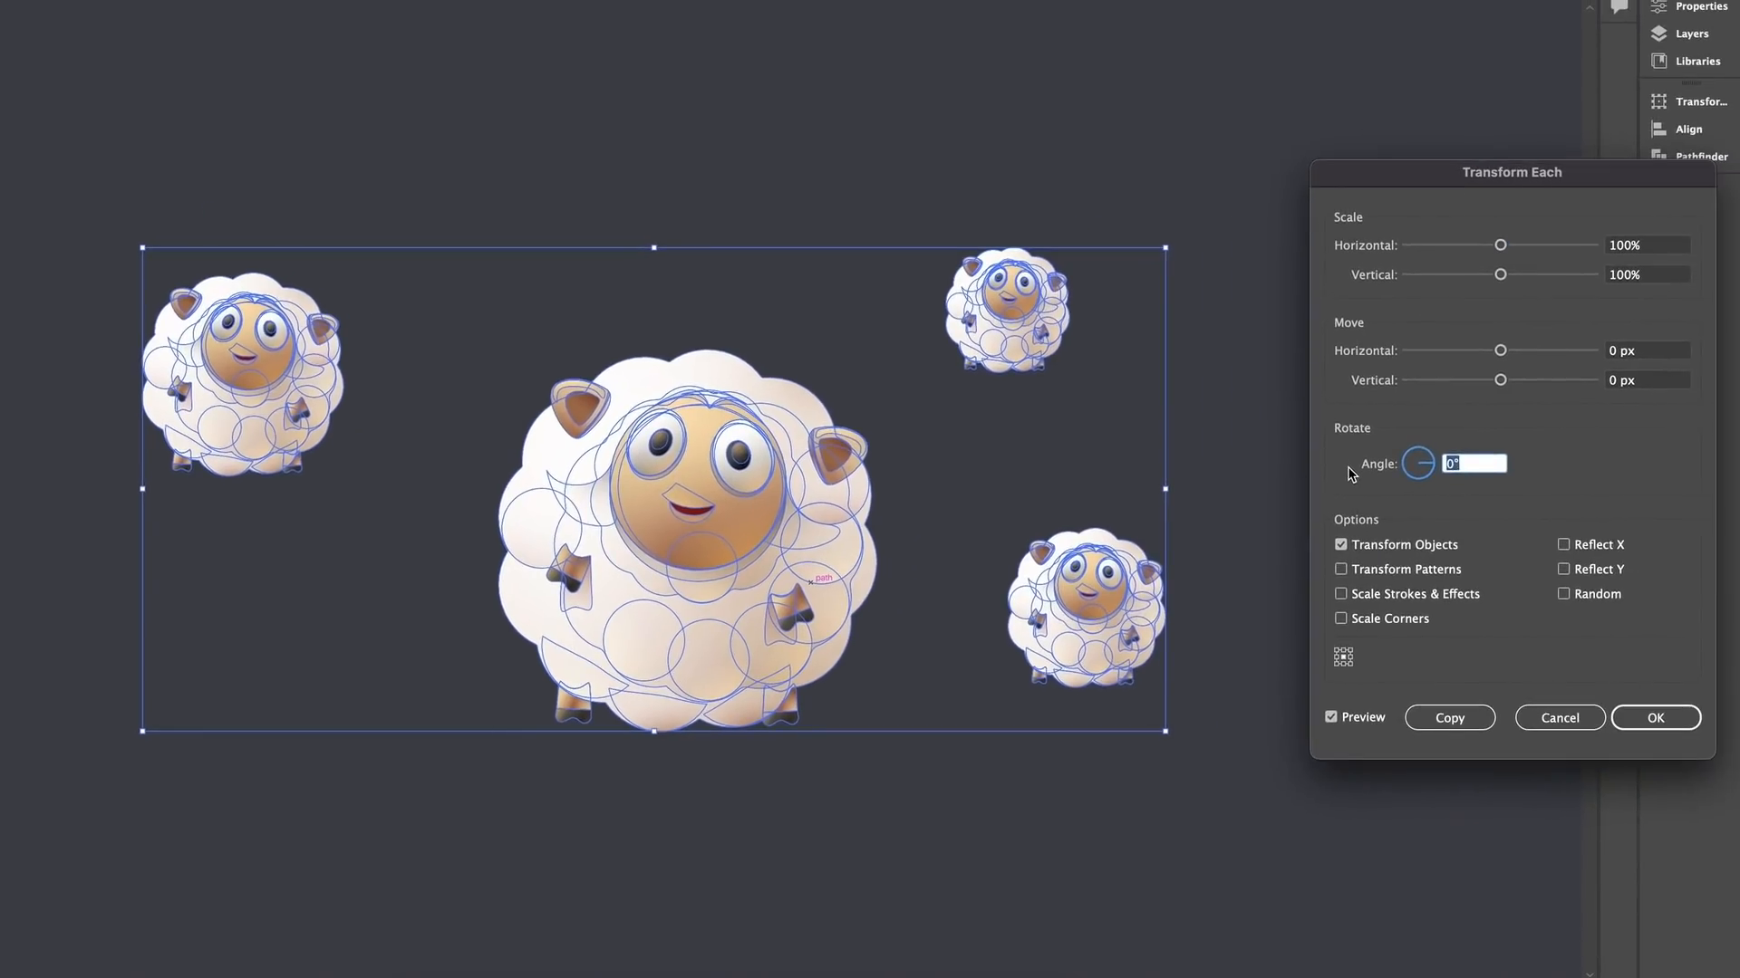
click(1357, 721)
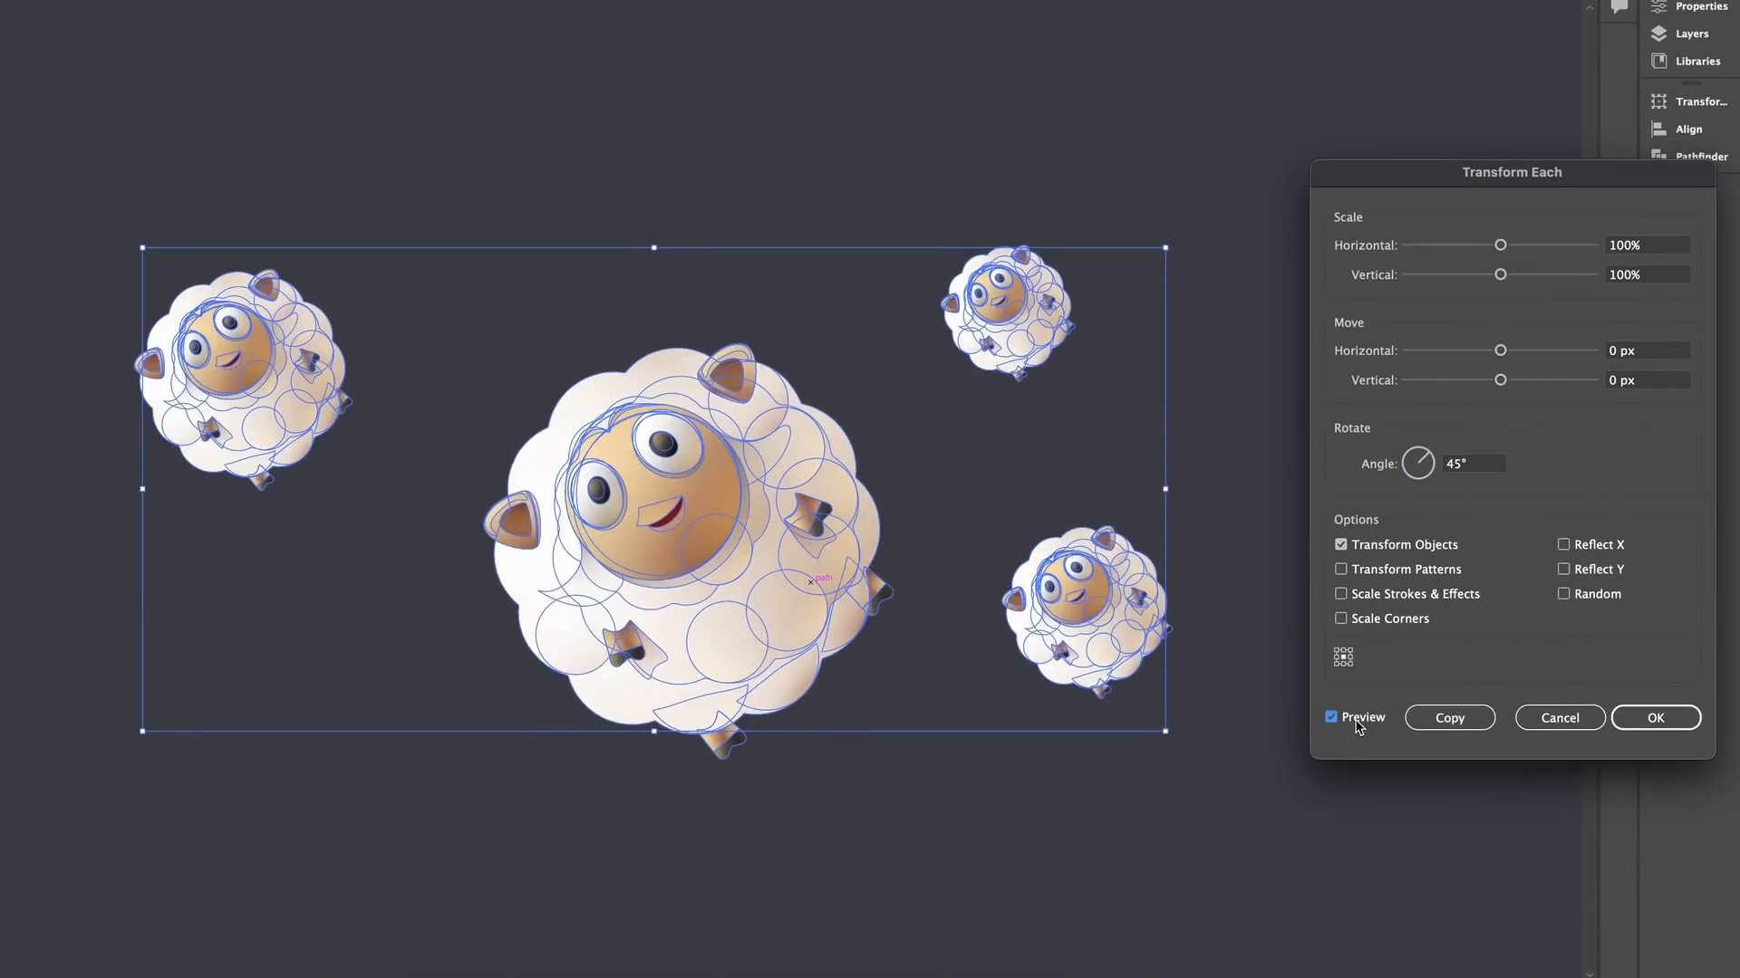
click(1356, 722)
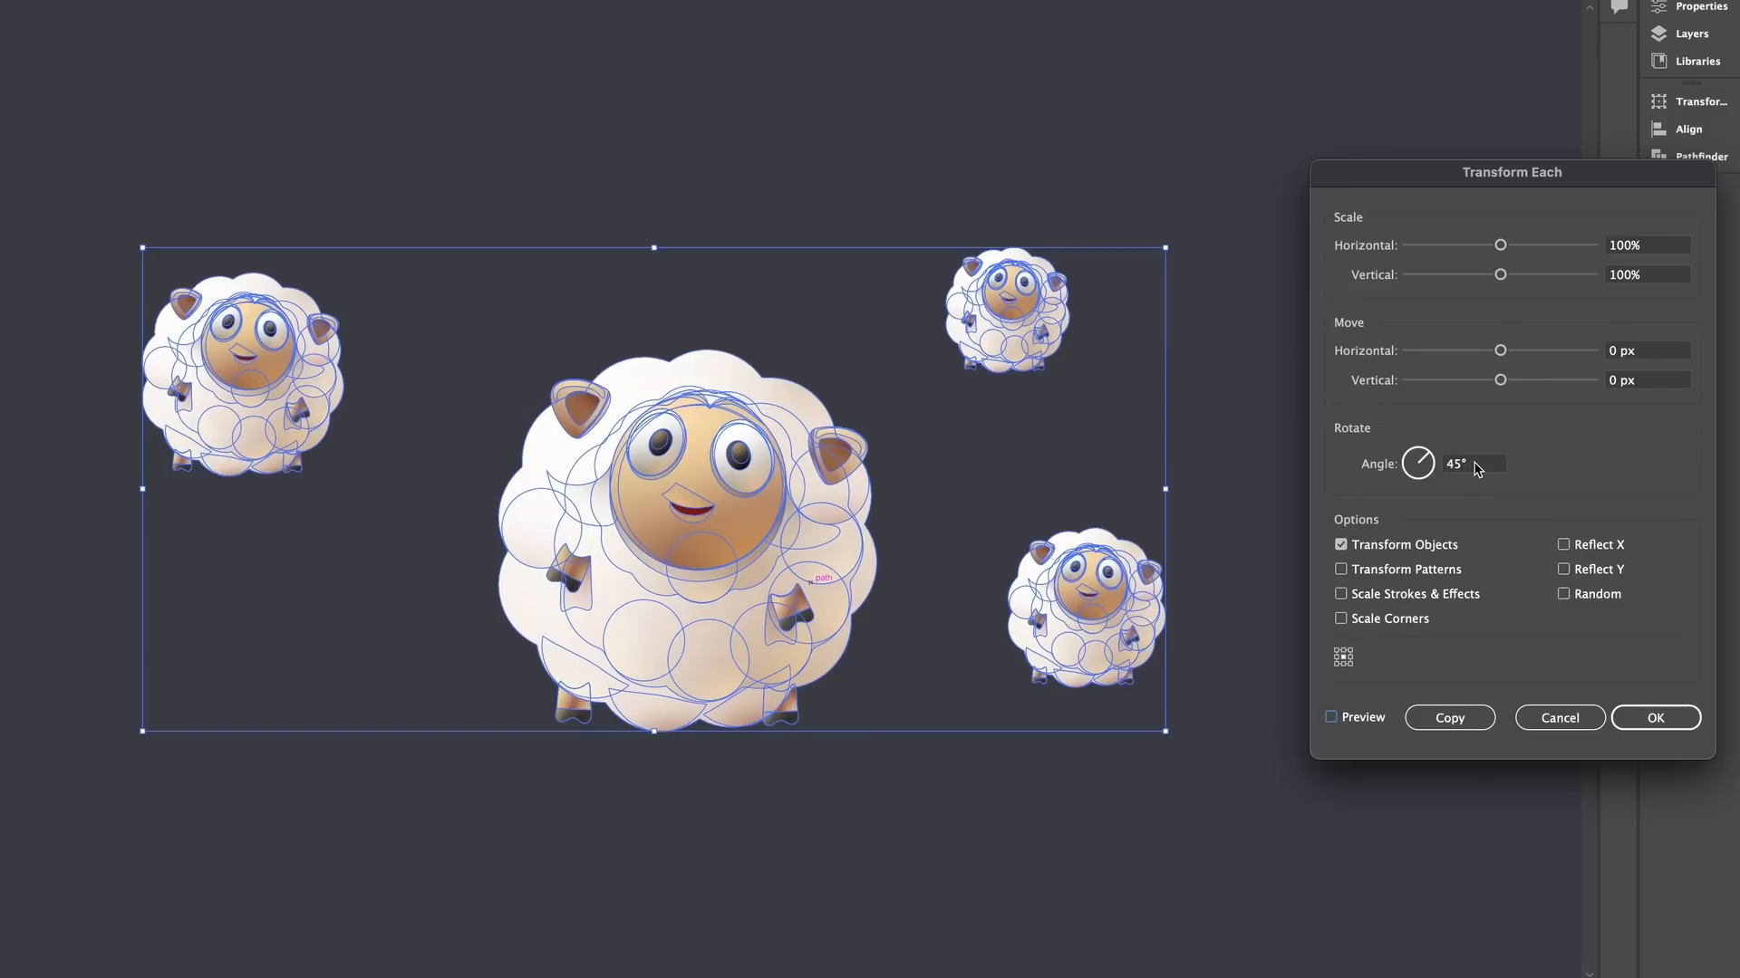
click(1336, 717)
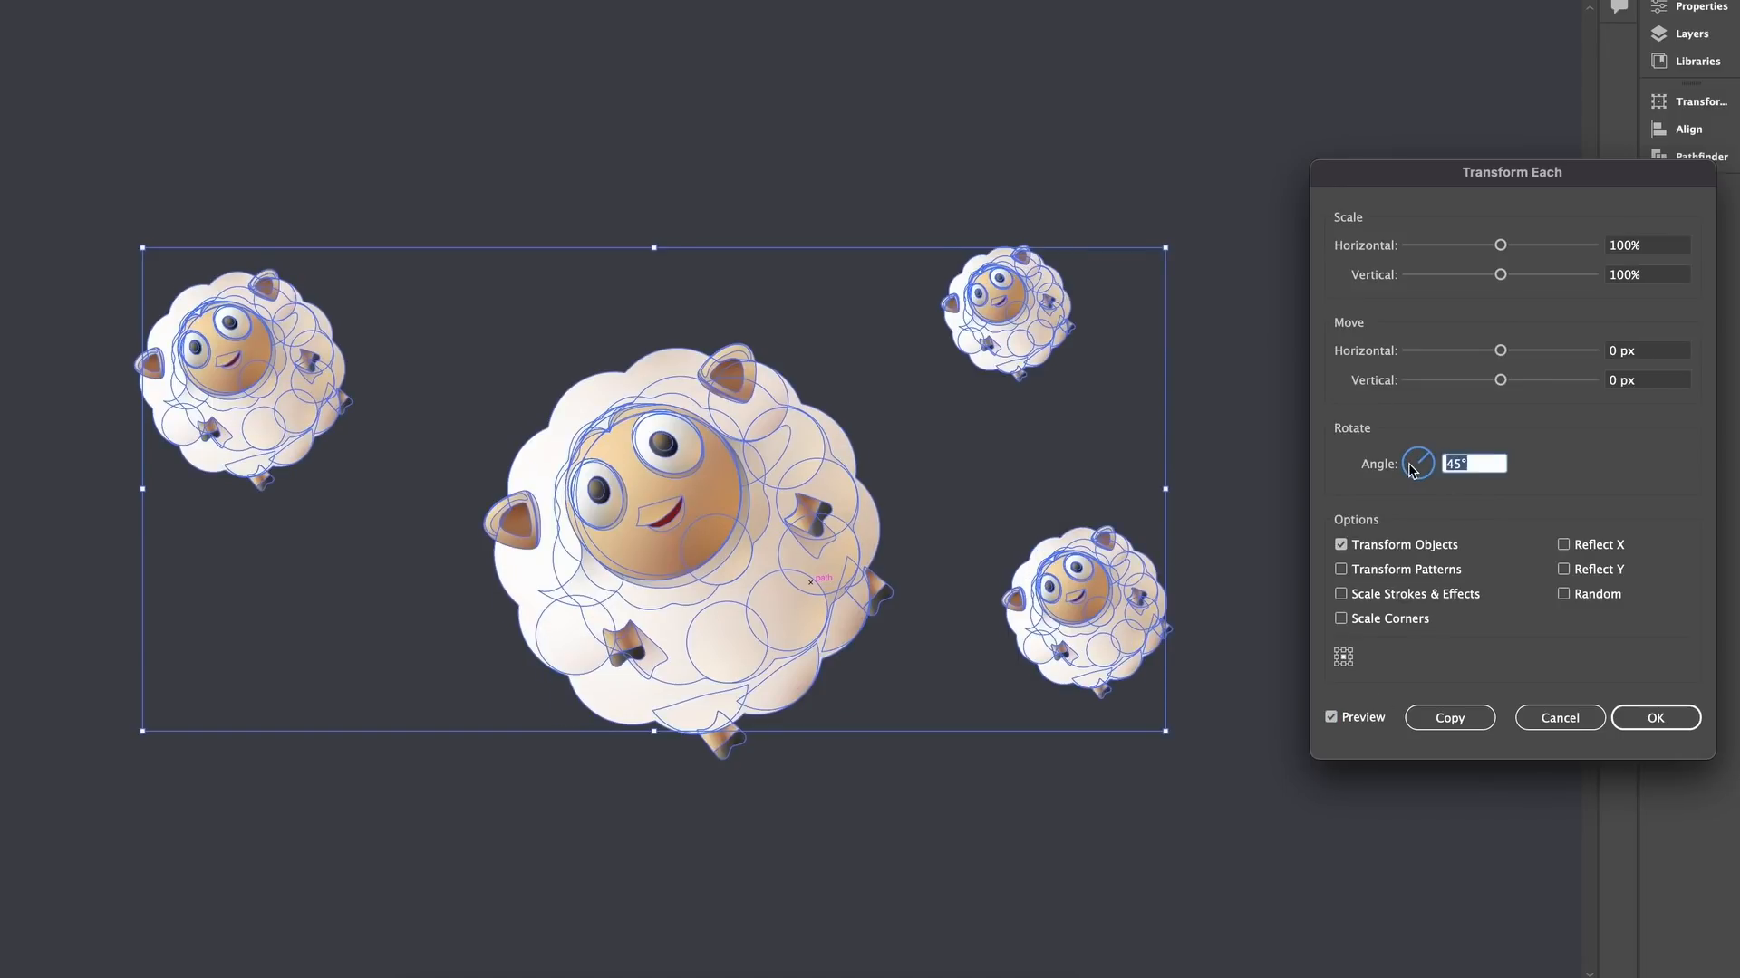
Reset the rotation angle to 0° and try the horizontal move, Reflect X and Reflect Y options on the sheep.
text(0)
click(1500, 351)
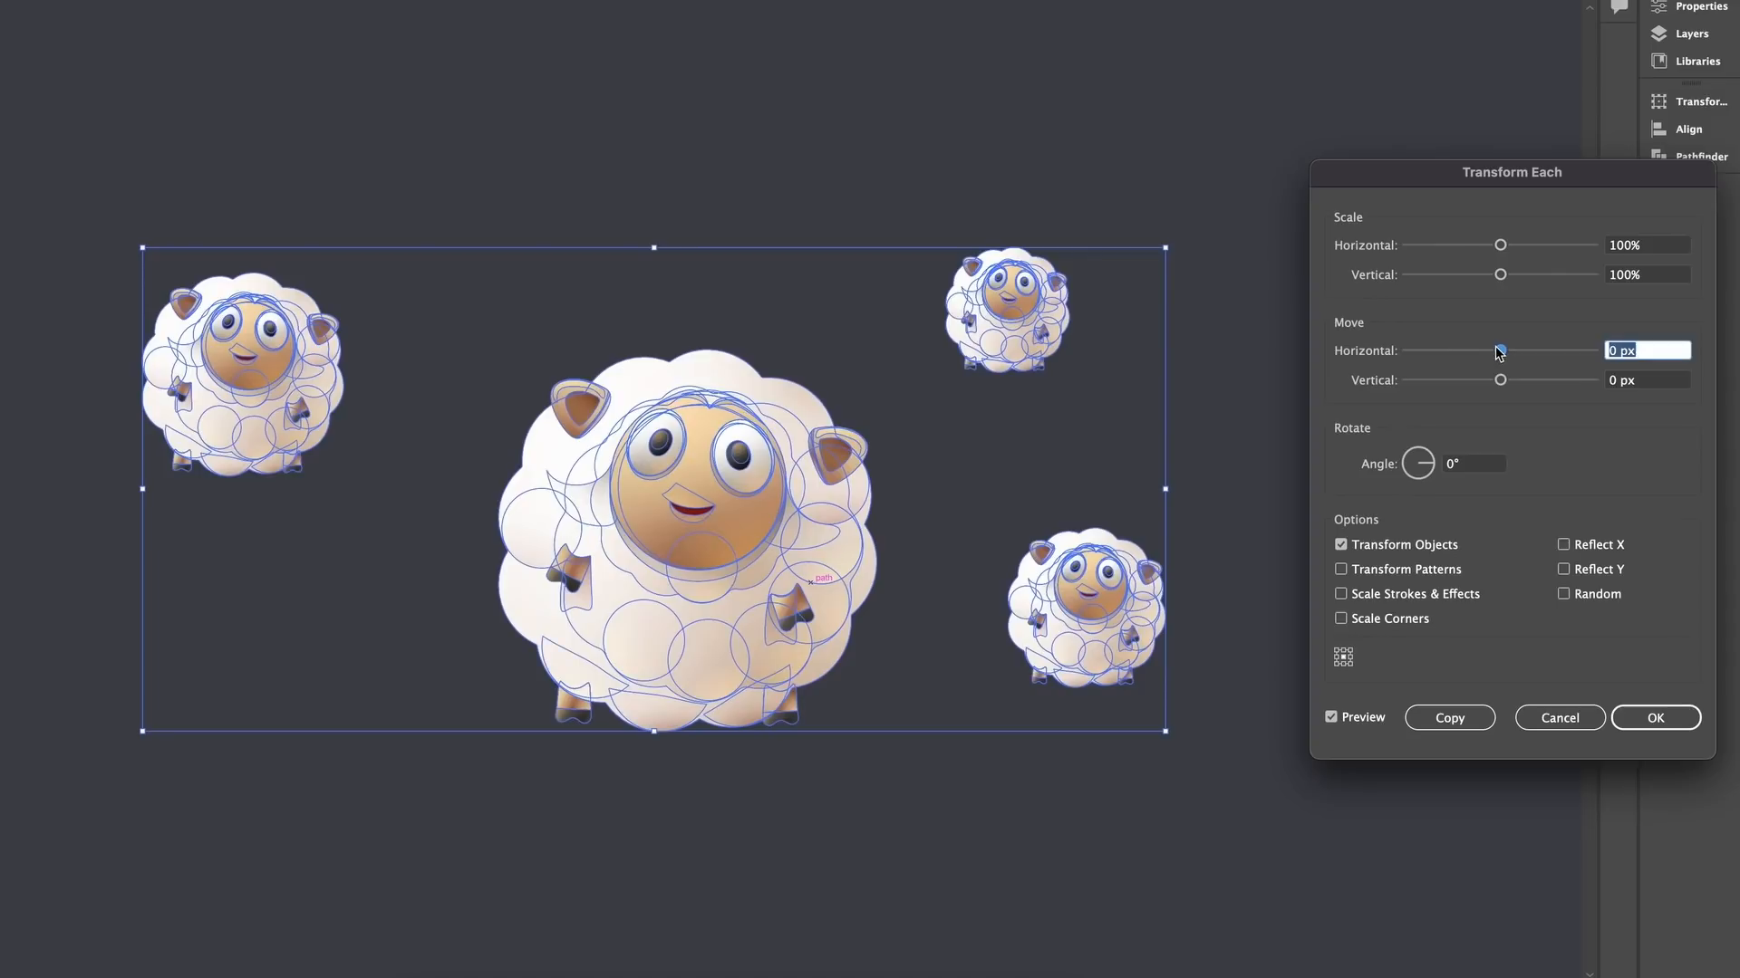
mouse_move(1499, 352)
mouse_down()
mouse_move(1518, 352)
mouse_move(1500, 351)
mouse_up()
click(1602, 546)
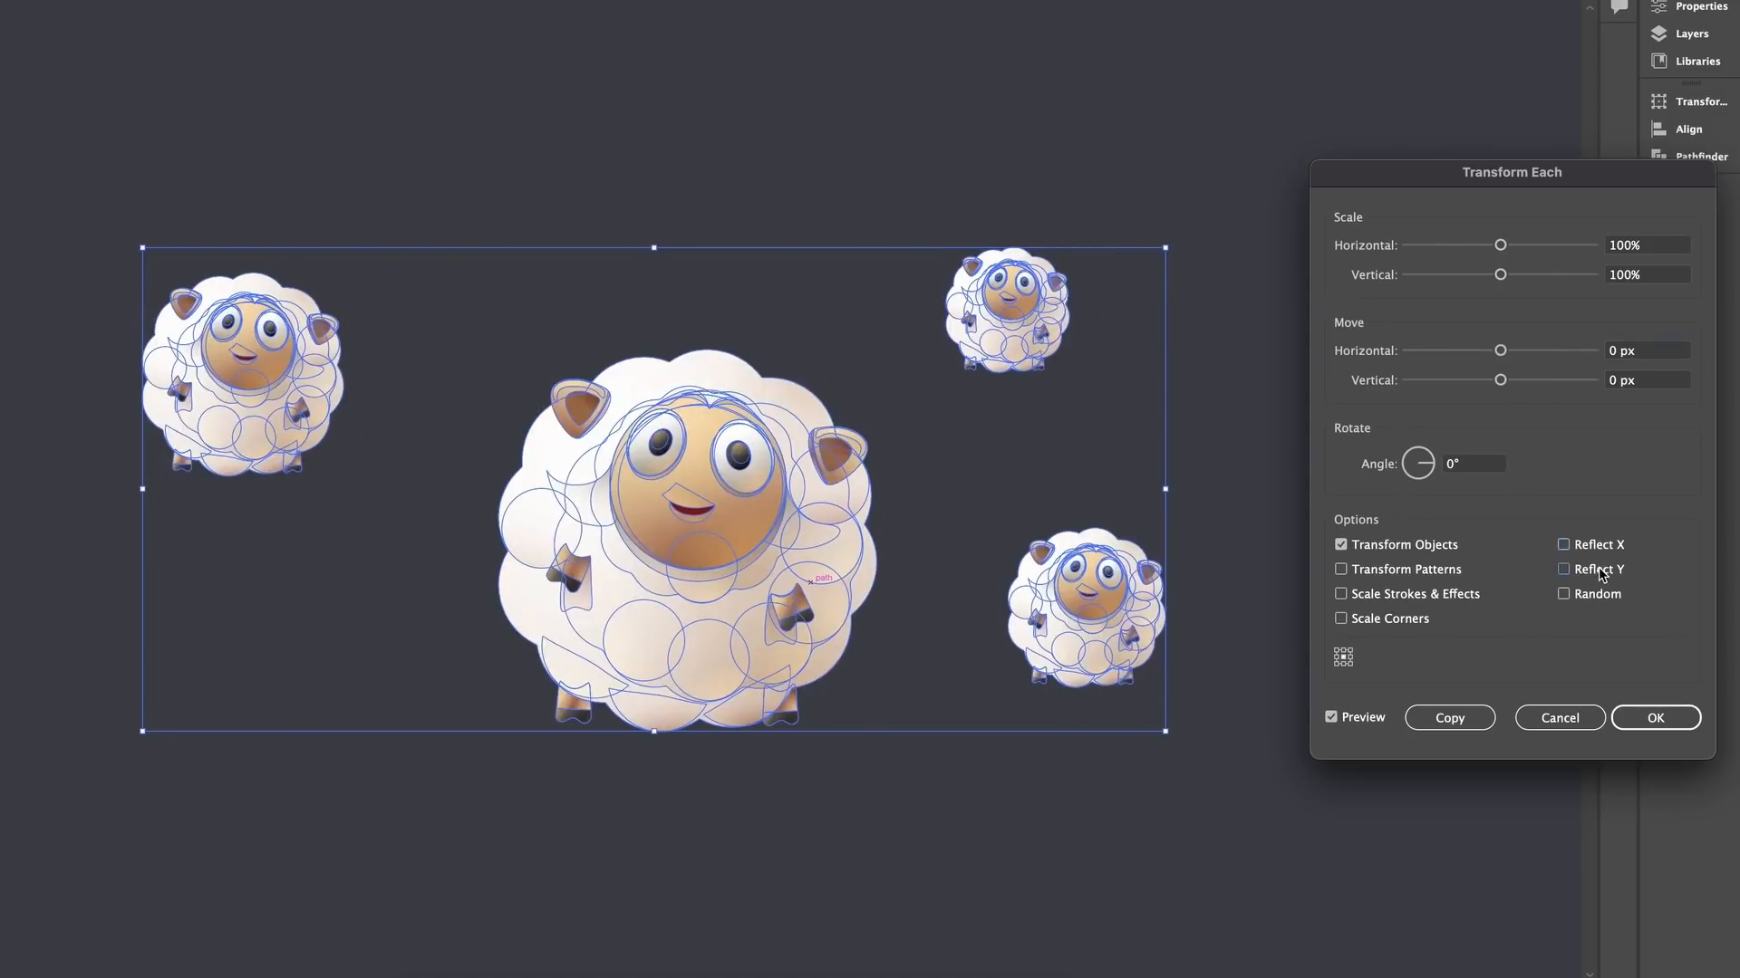
click(1600, 569)
click(1600, 569)
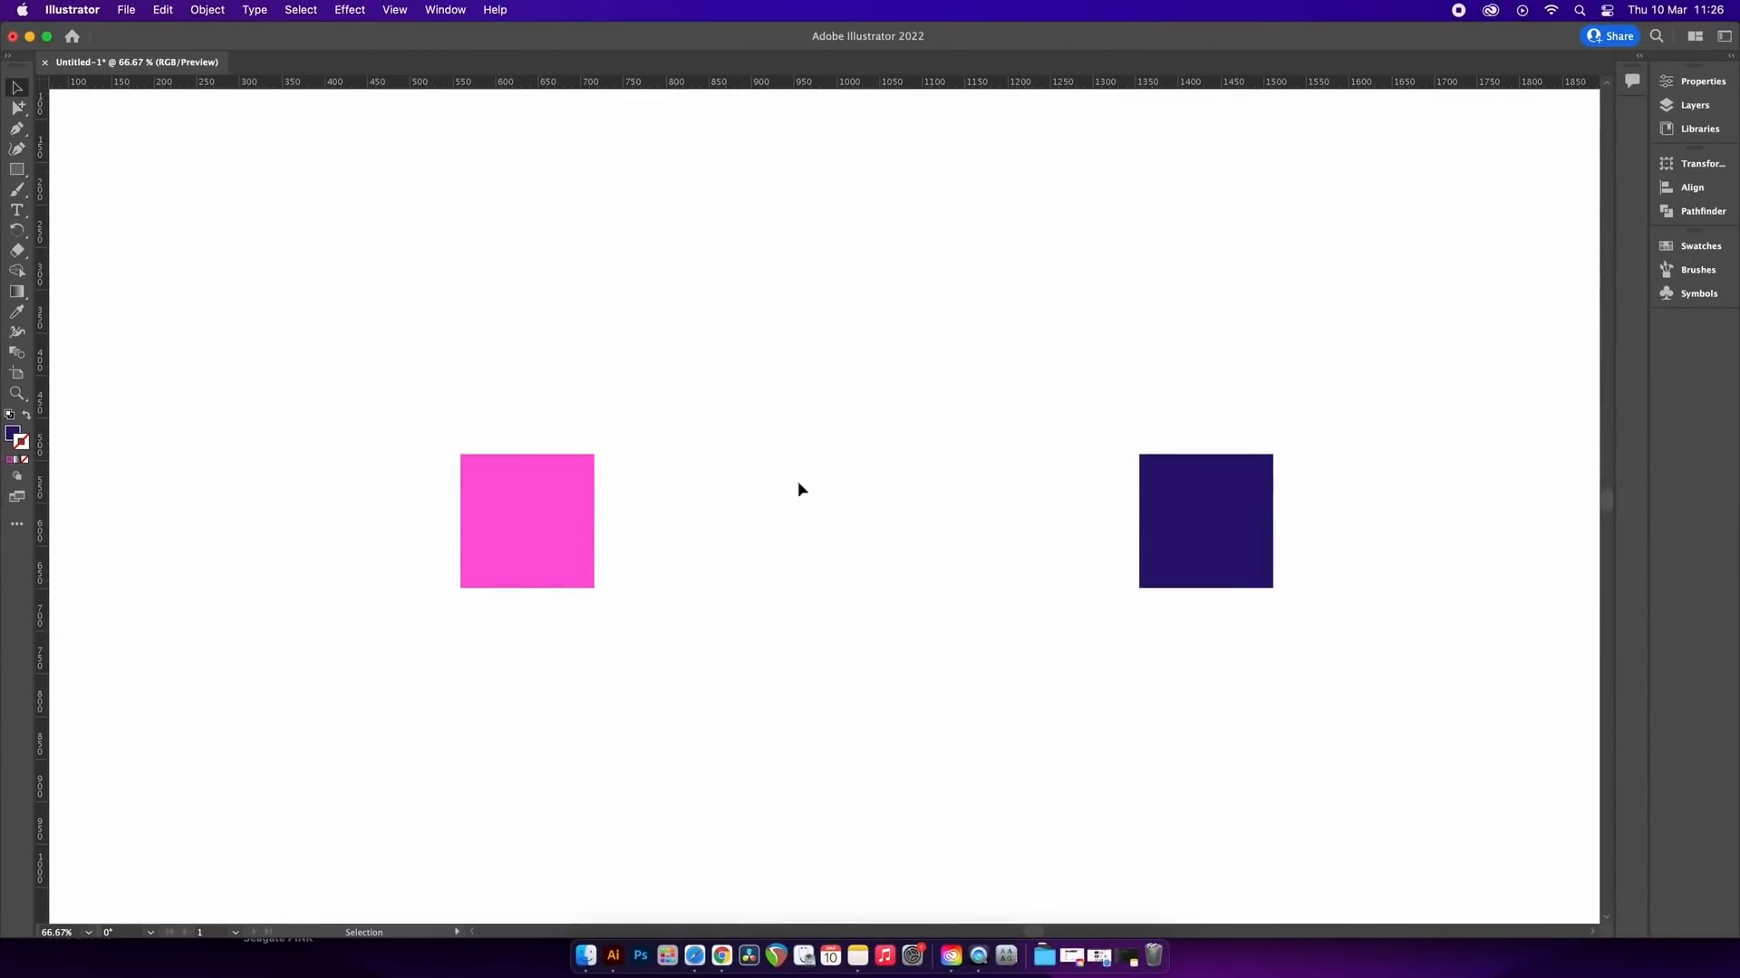
Select the pink and dark blue squares and join them into a blend with the Blend tool.
key(super+a)
key(w)
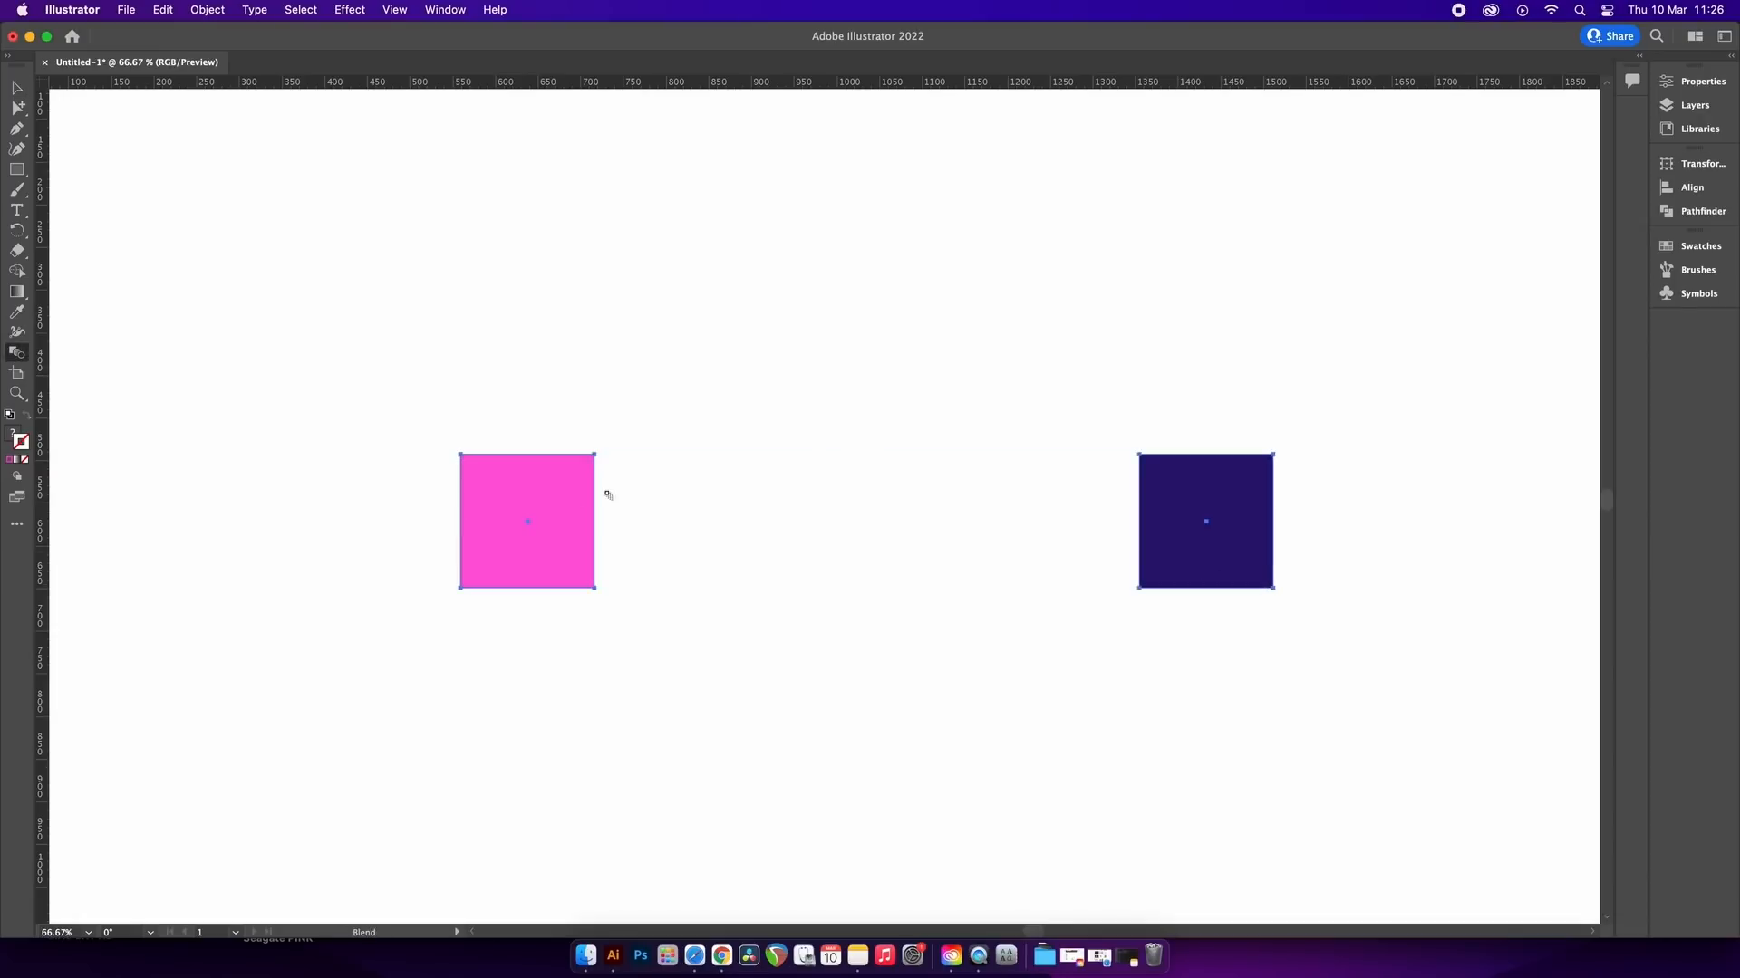
click(580, 517)
click(1206, 522)
key(v)
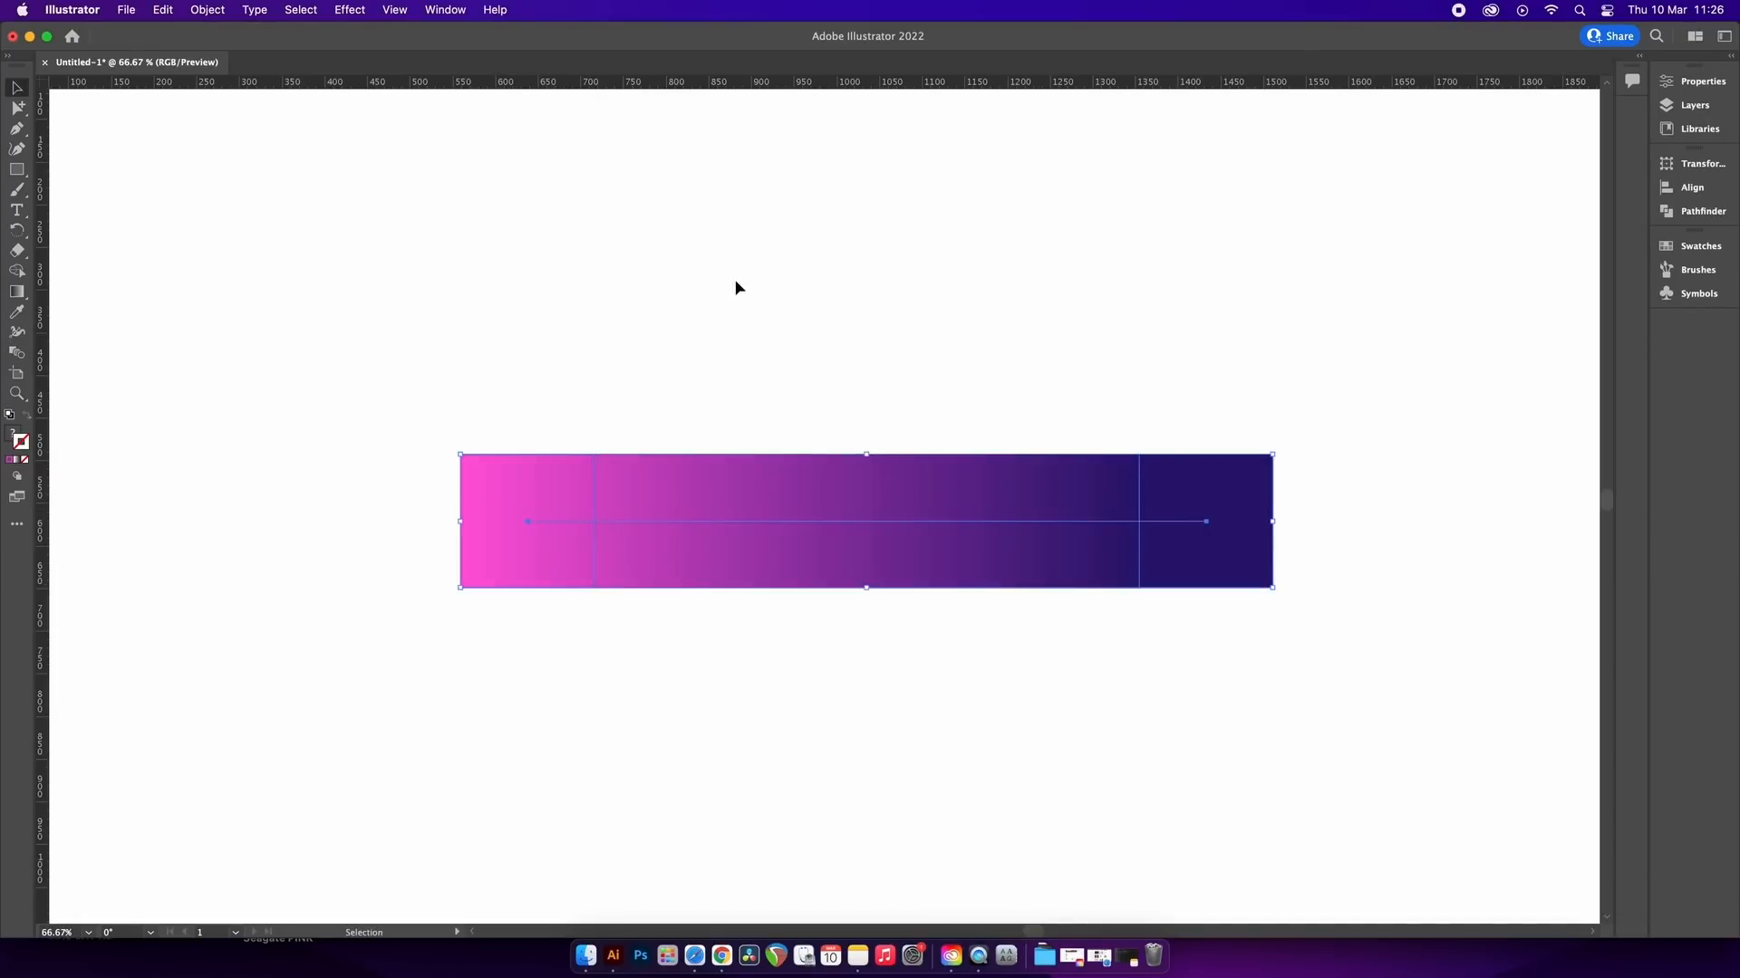
Change the blend's spacing to Specified Steps with 5 steps and apply it.
click(201, 7)
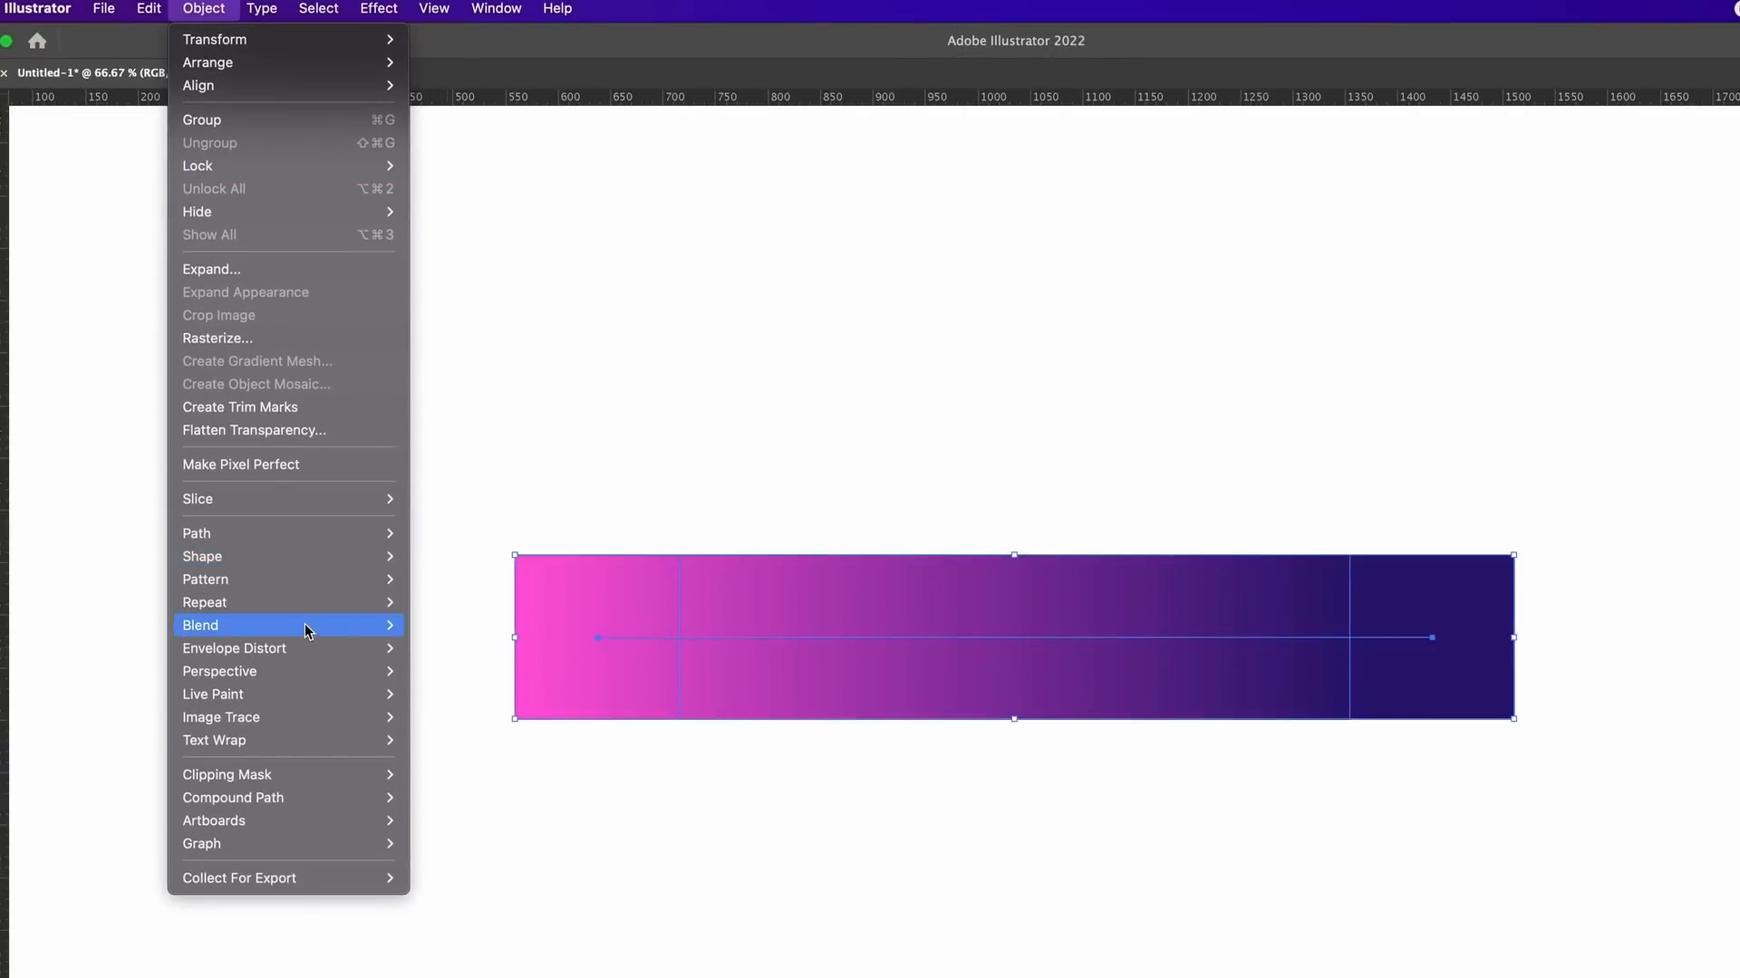
mouse_move(306, 630)
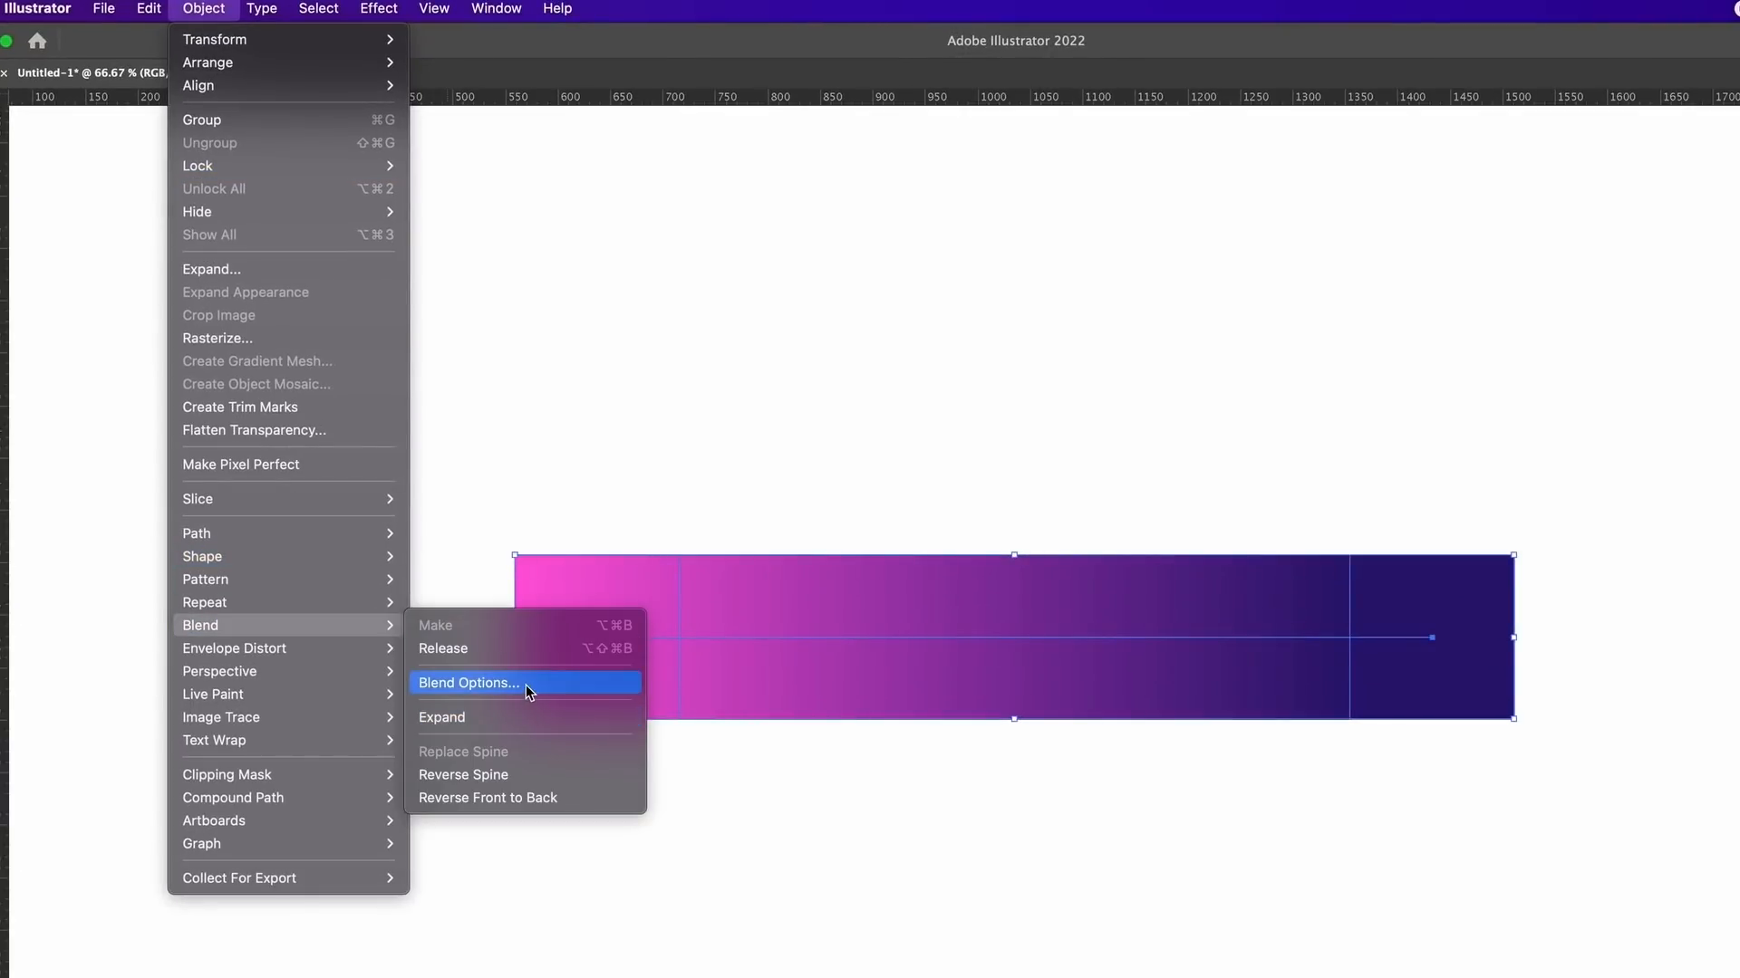
click(587, 685)
click(977, 330)
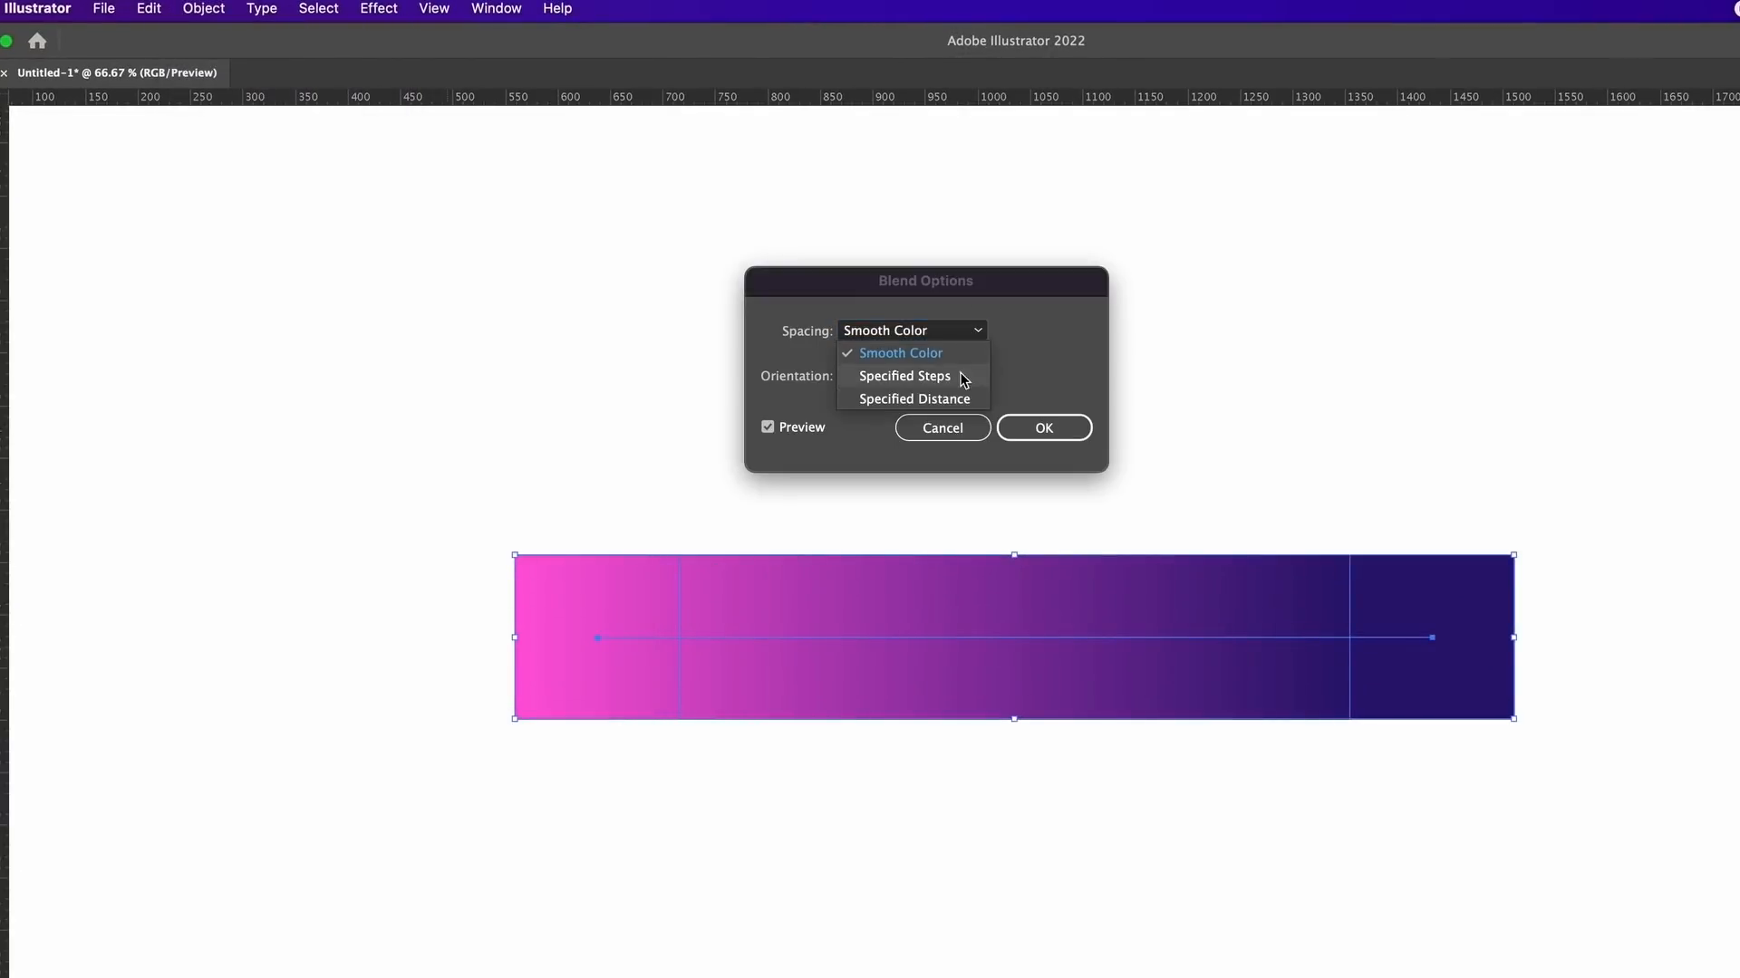
click(906, 376)
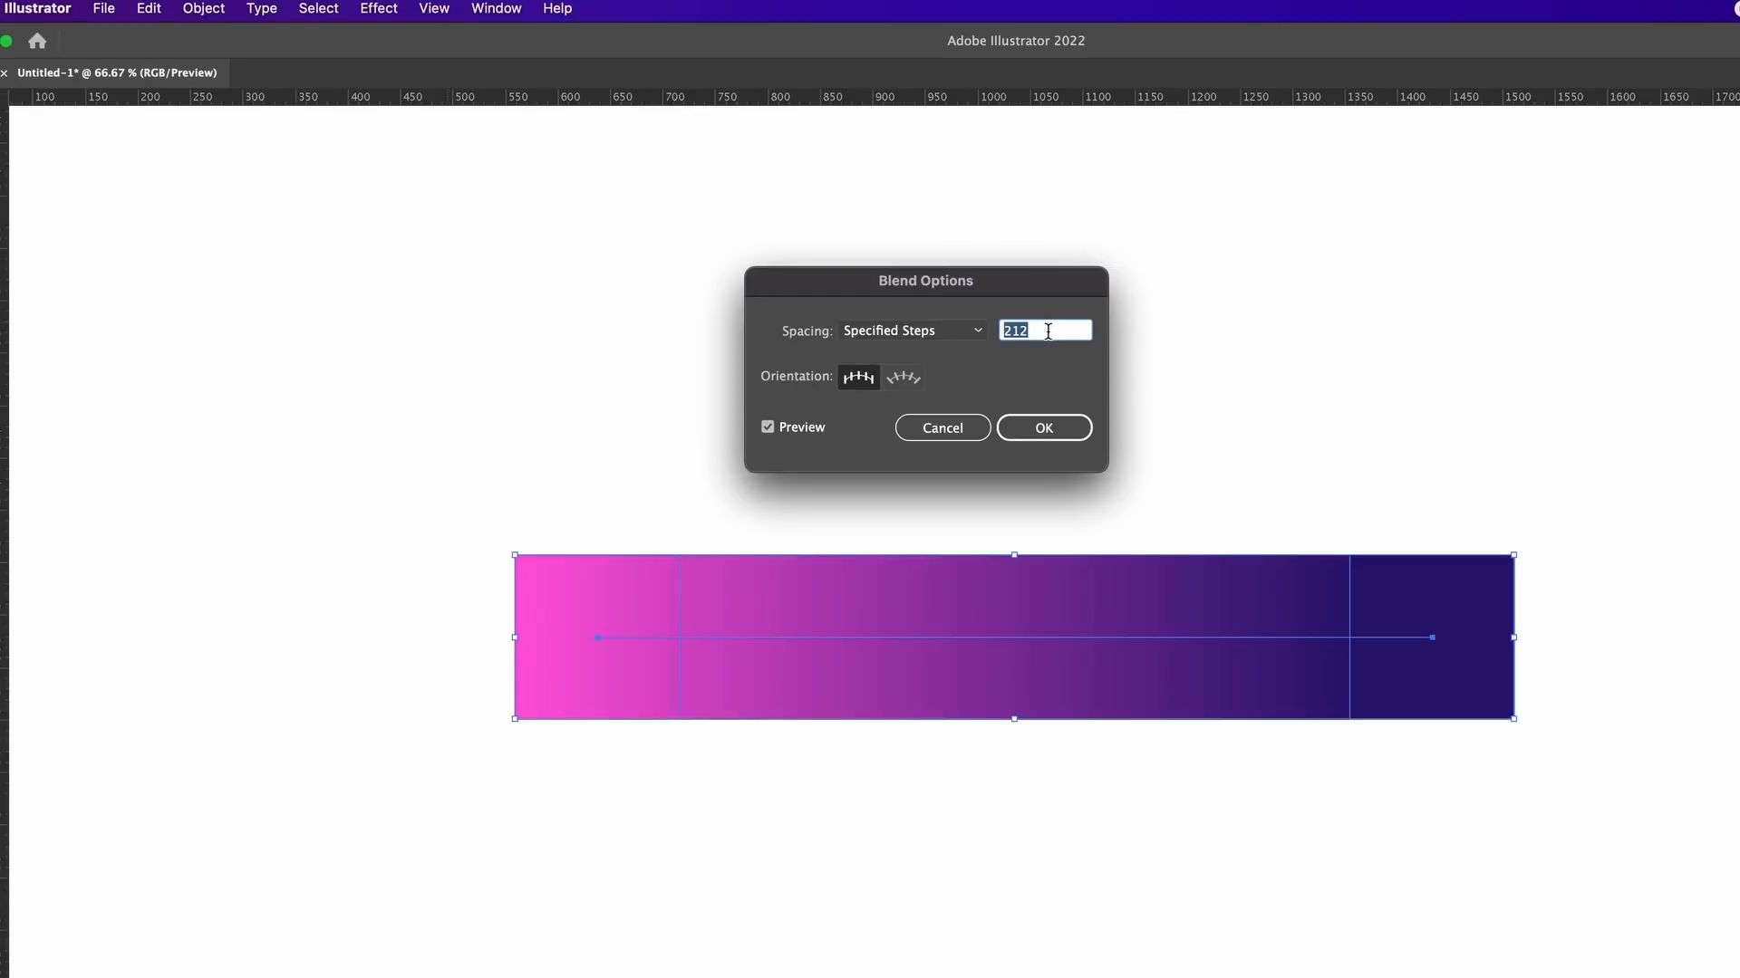
text(5)
drag(986, 284, 1125, 194)
click(1179, 342)
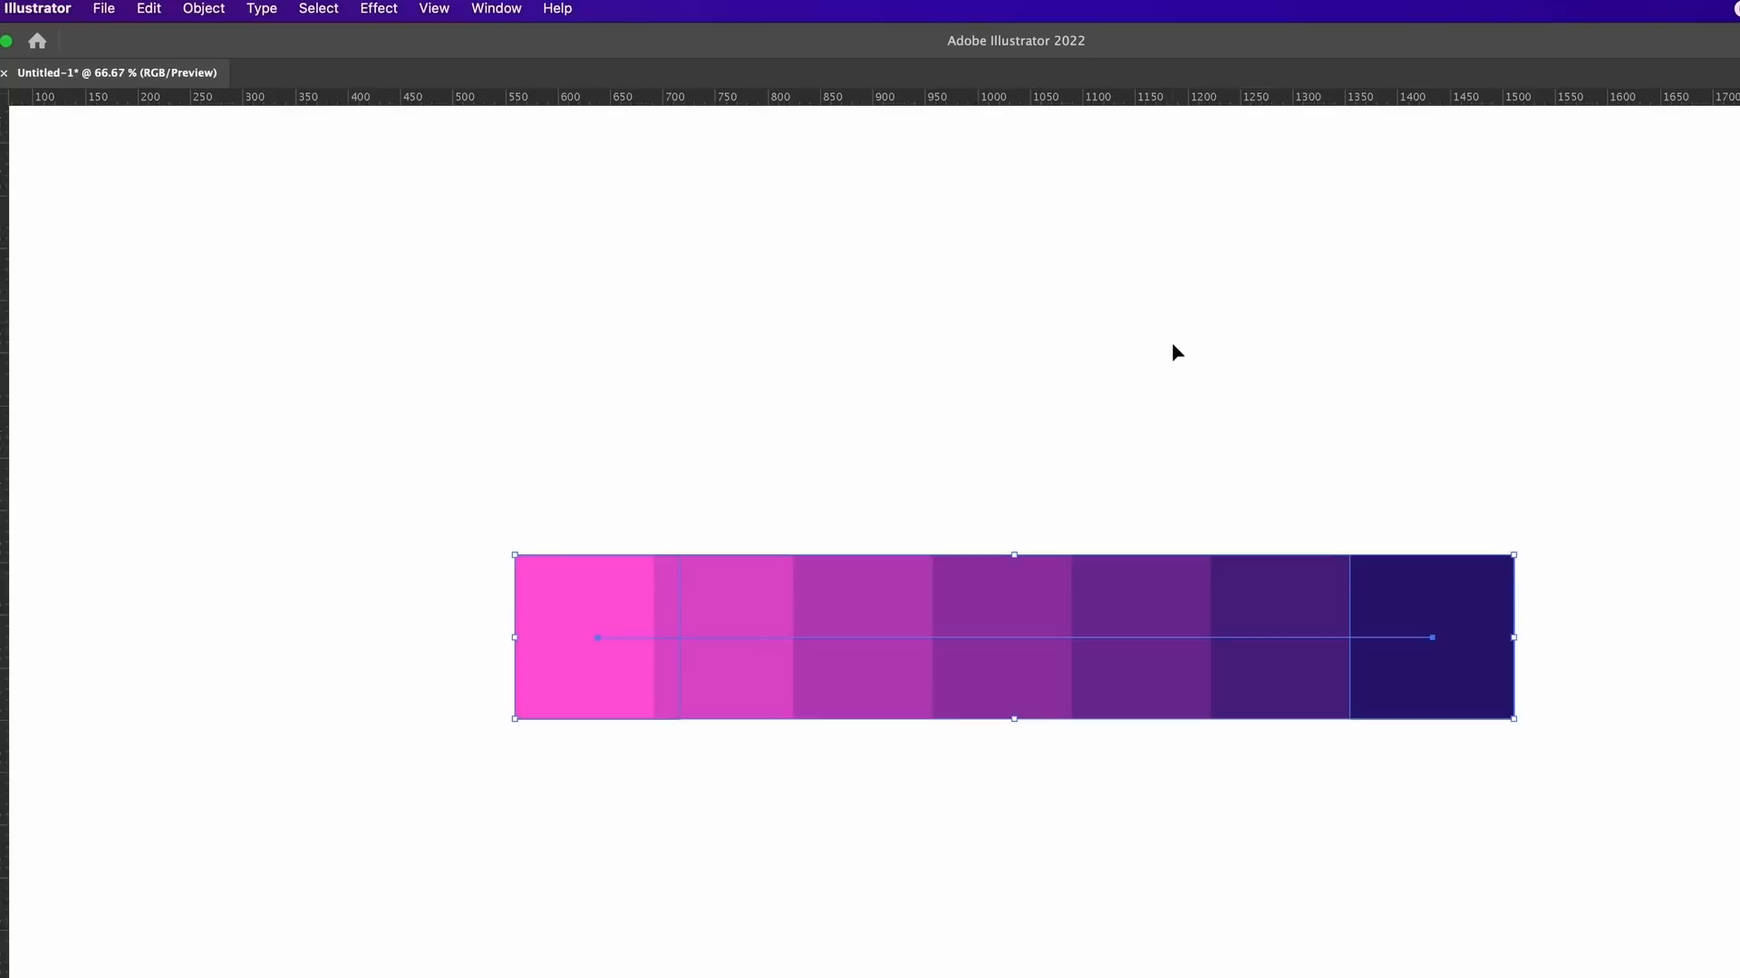
Expand the pink-to-dark-blue blend with Object and Fill enabled, and ungroup the resulting squares.
click(203, 8)
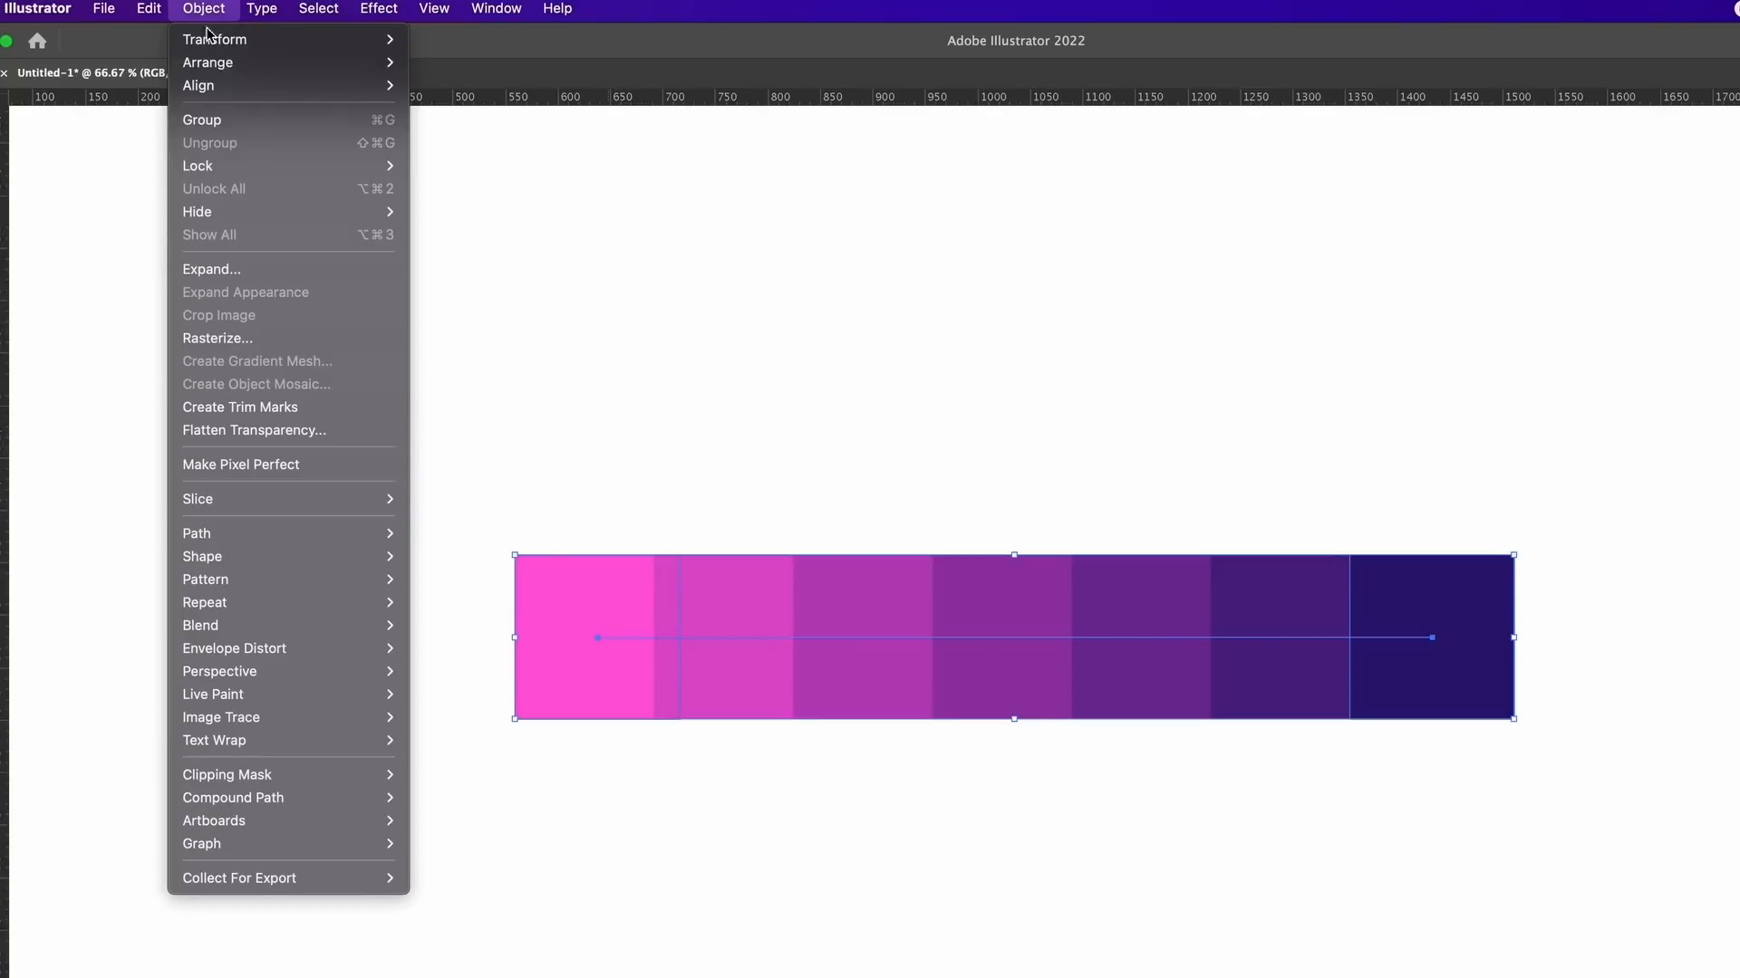
click(299, 269)
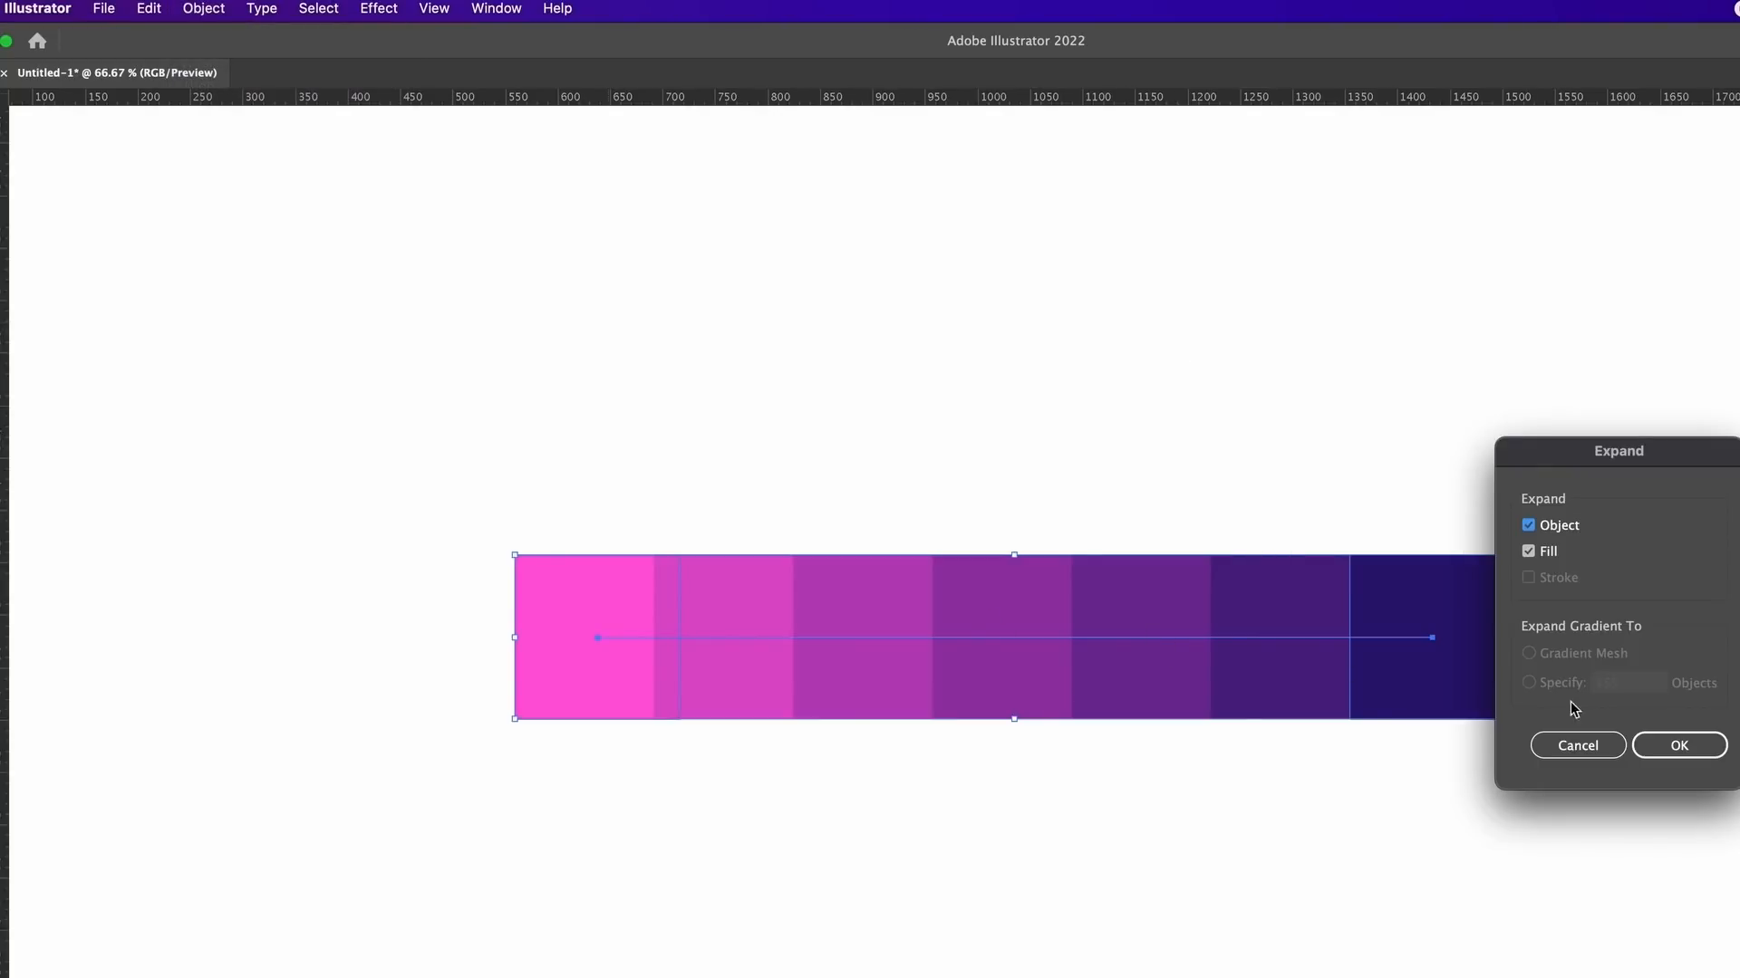
click(1701, 748)
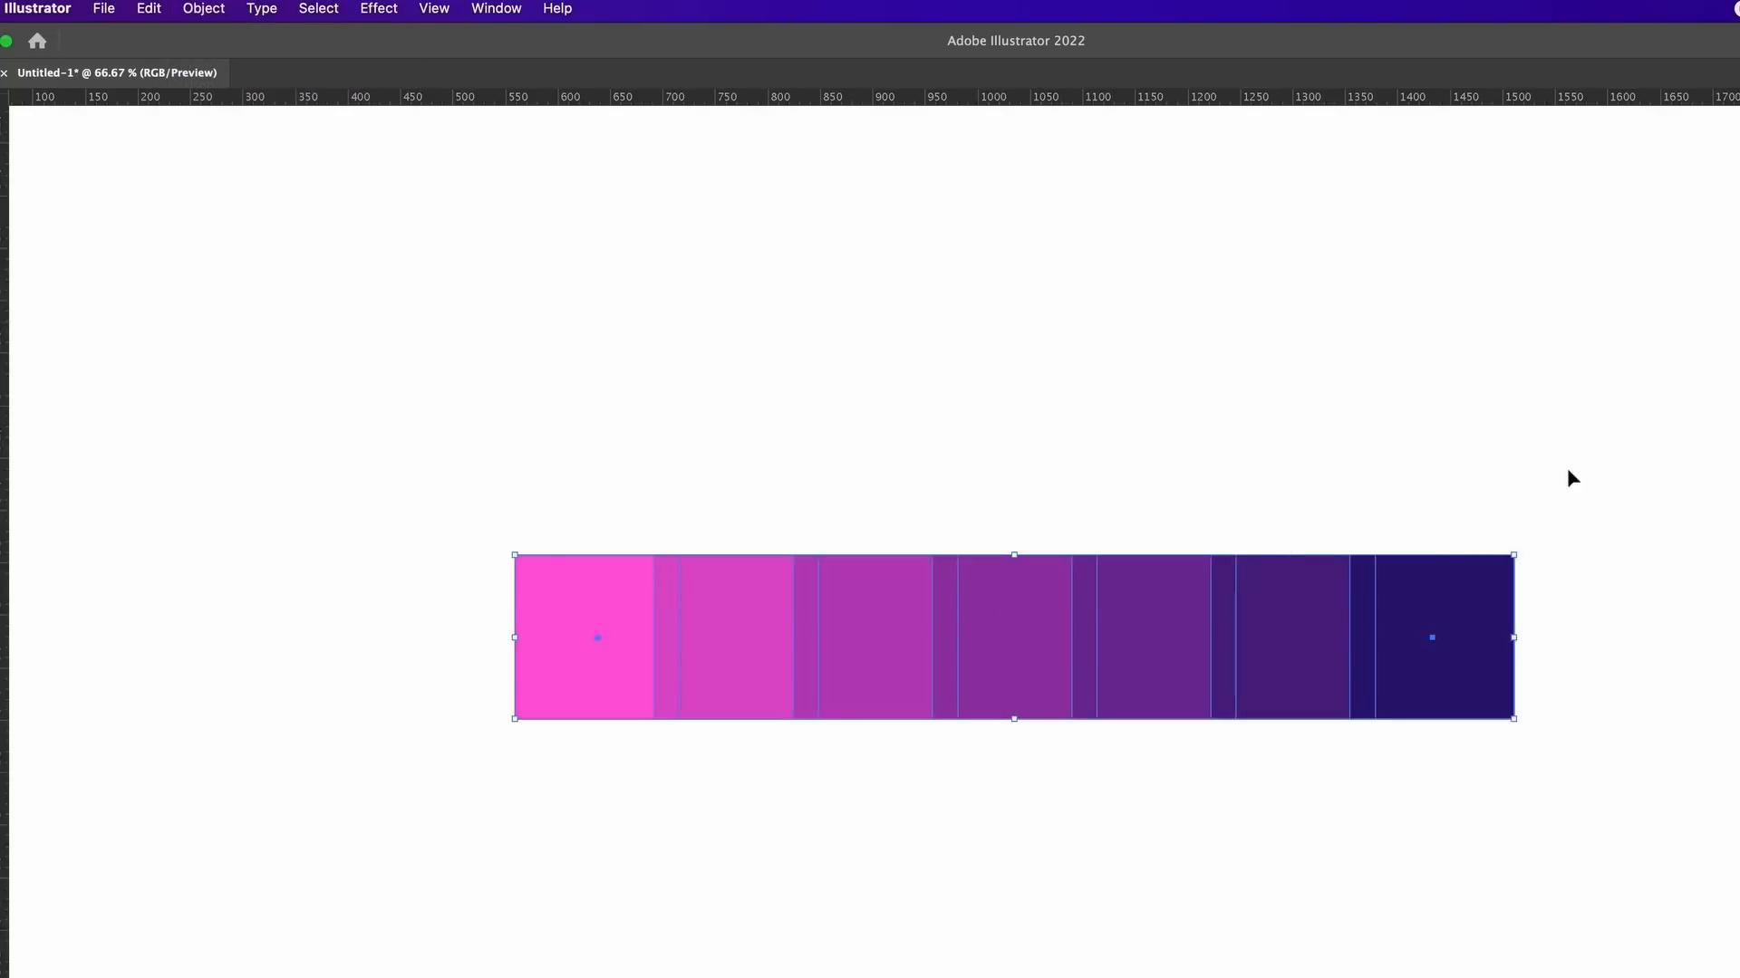
click(205, 8)
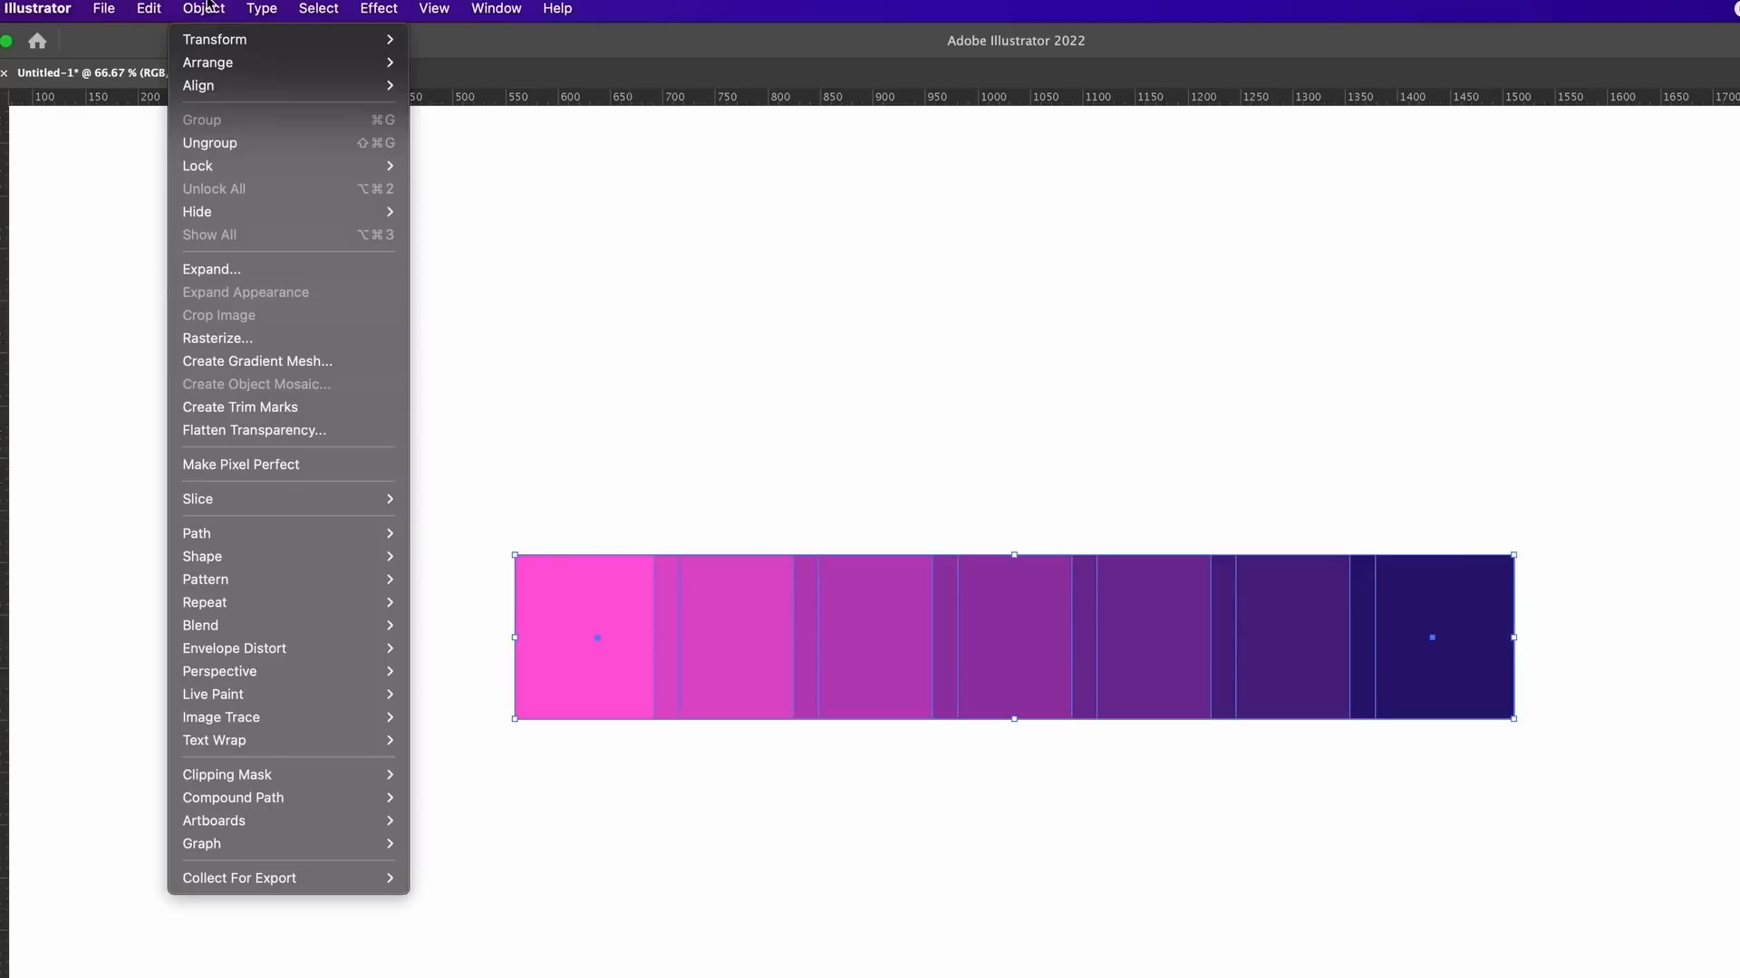
click(333, 152)
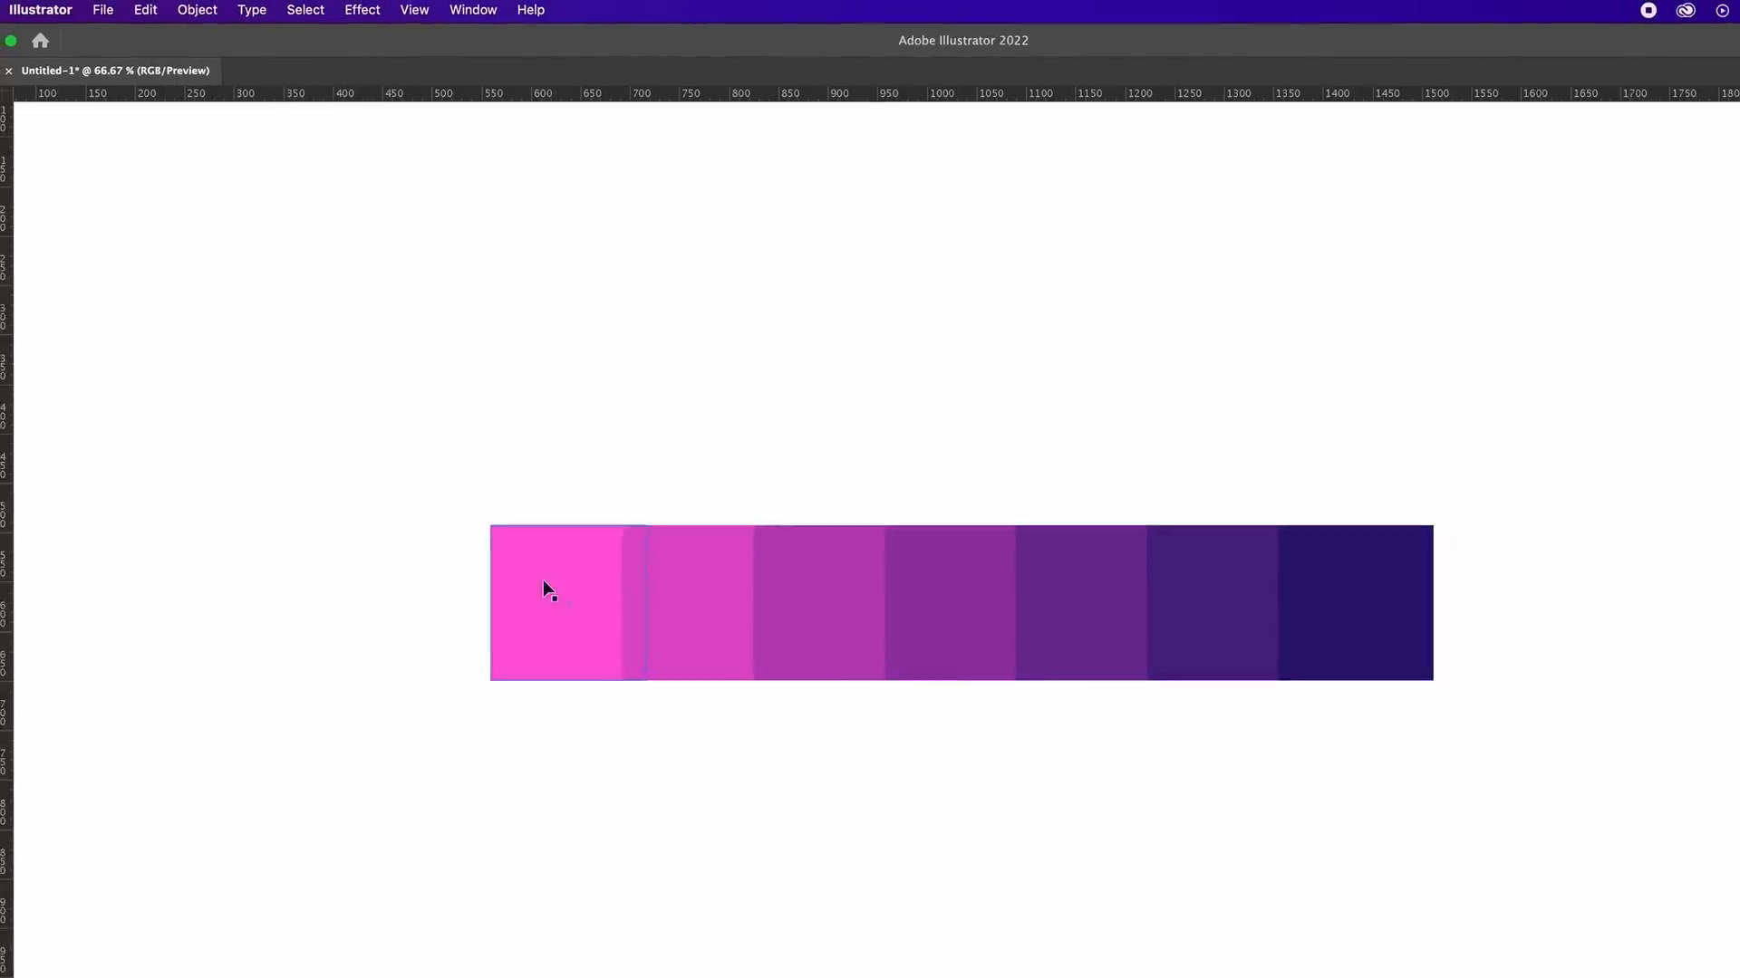
Move the pink and dark blue end squares outward and distribute all the squares evenly across the row by horizontal centers.
drag(572, 625, 444, 605)
drag(1242, 571, 1417, 571)
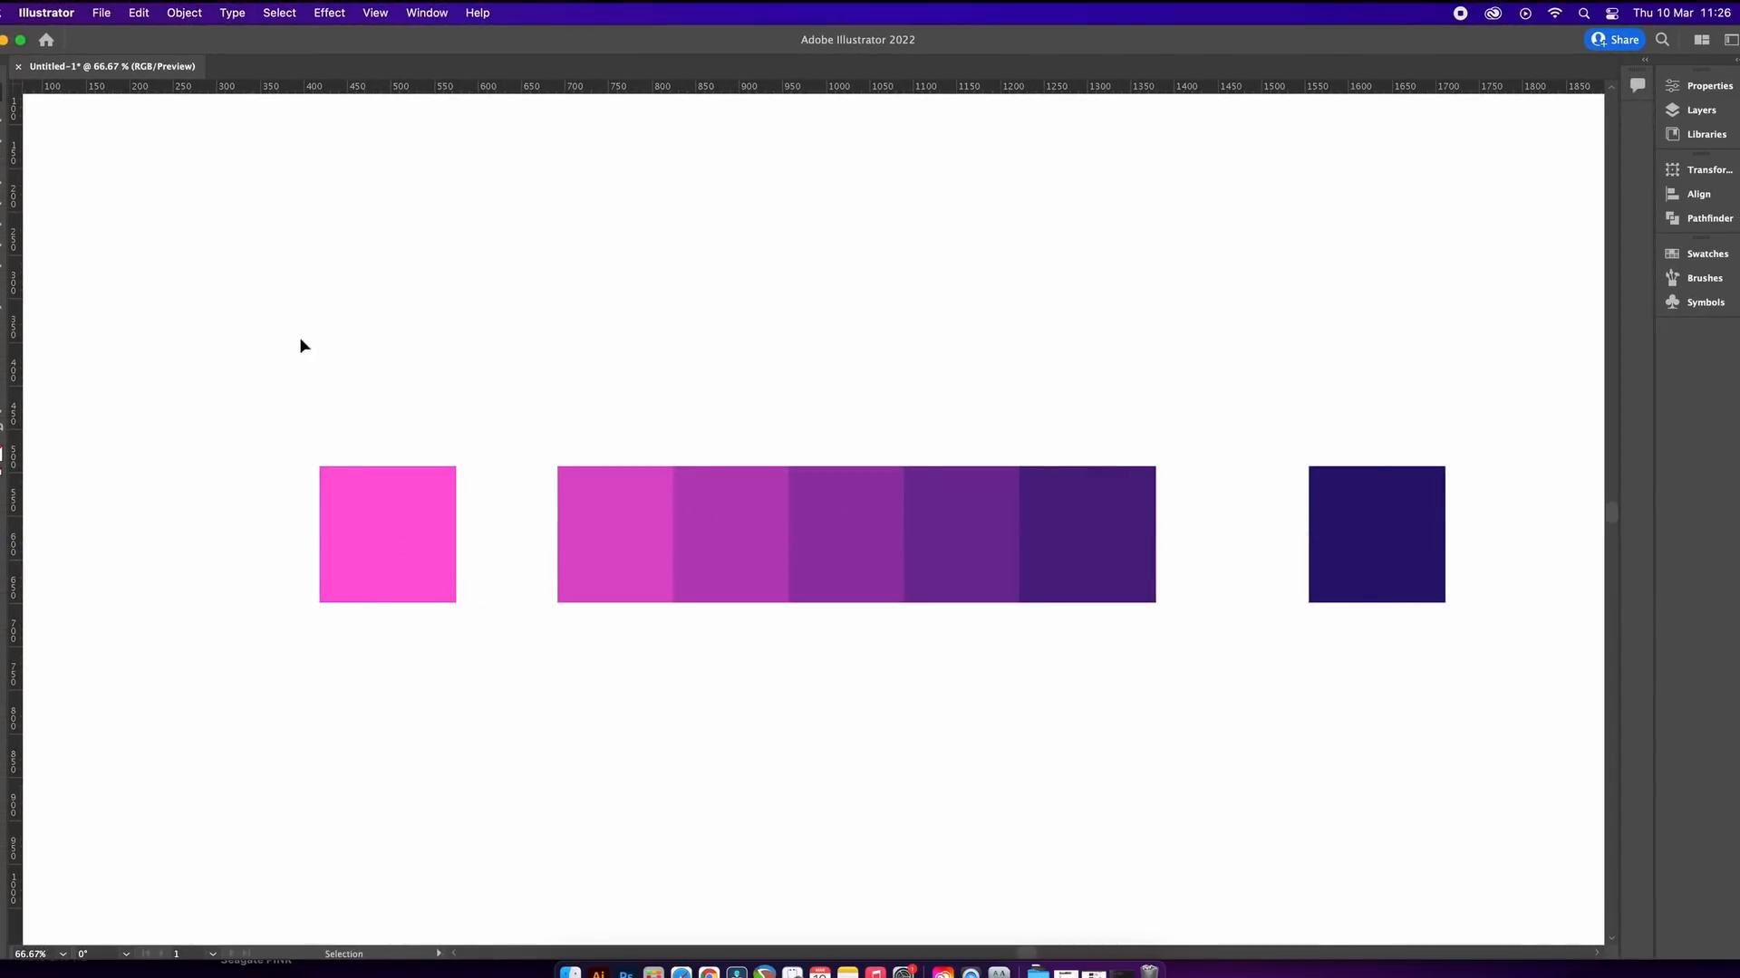
drag(303, 342, 1487, 585)
click(1698, 194)
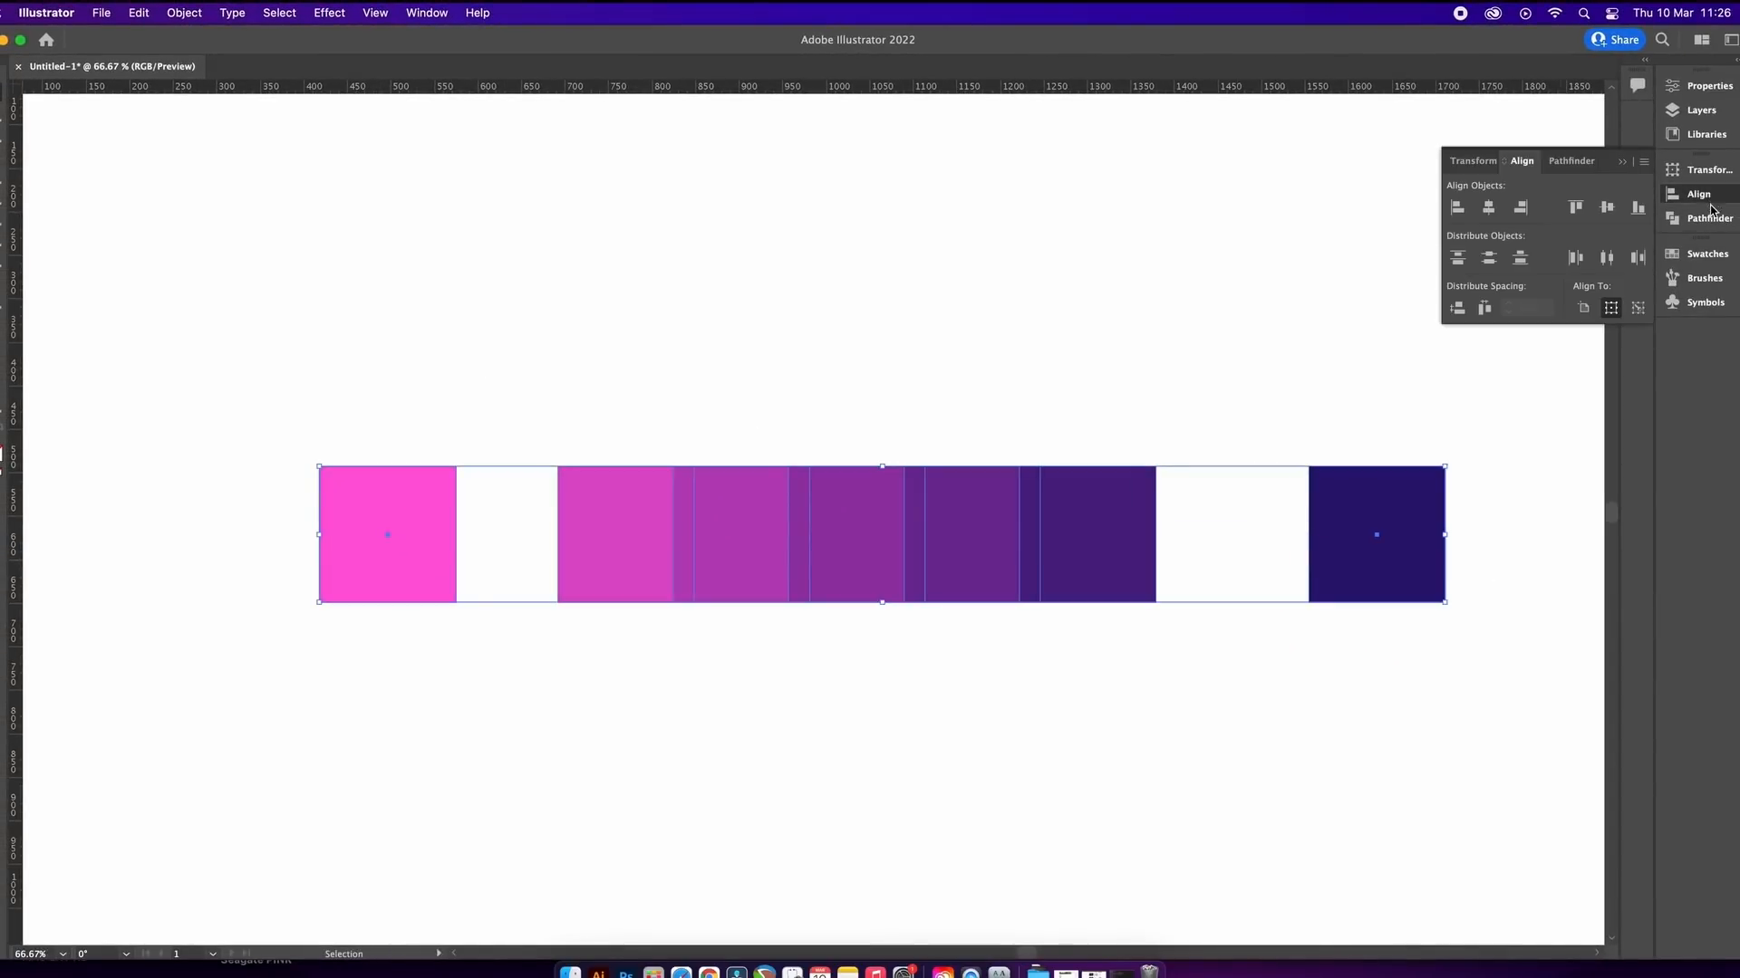
click(1609, 259)
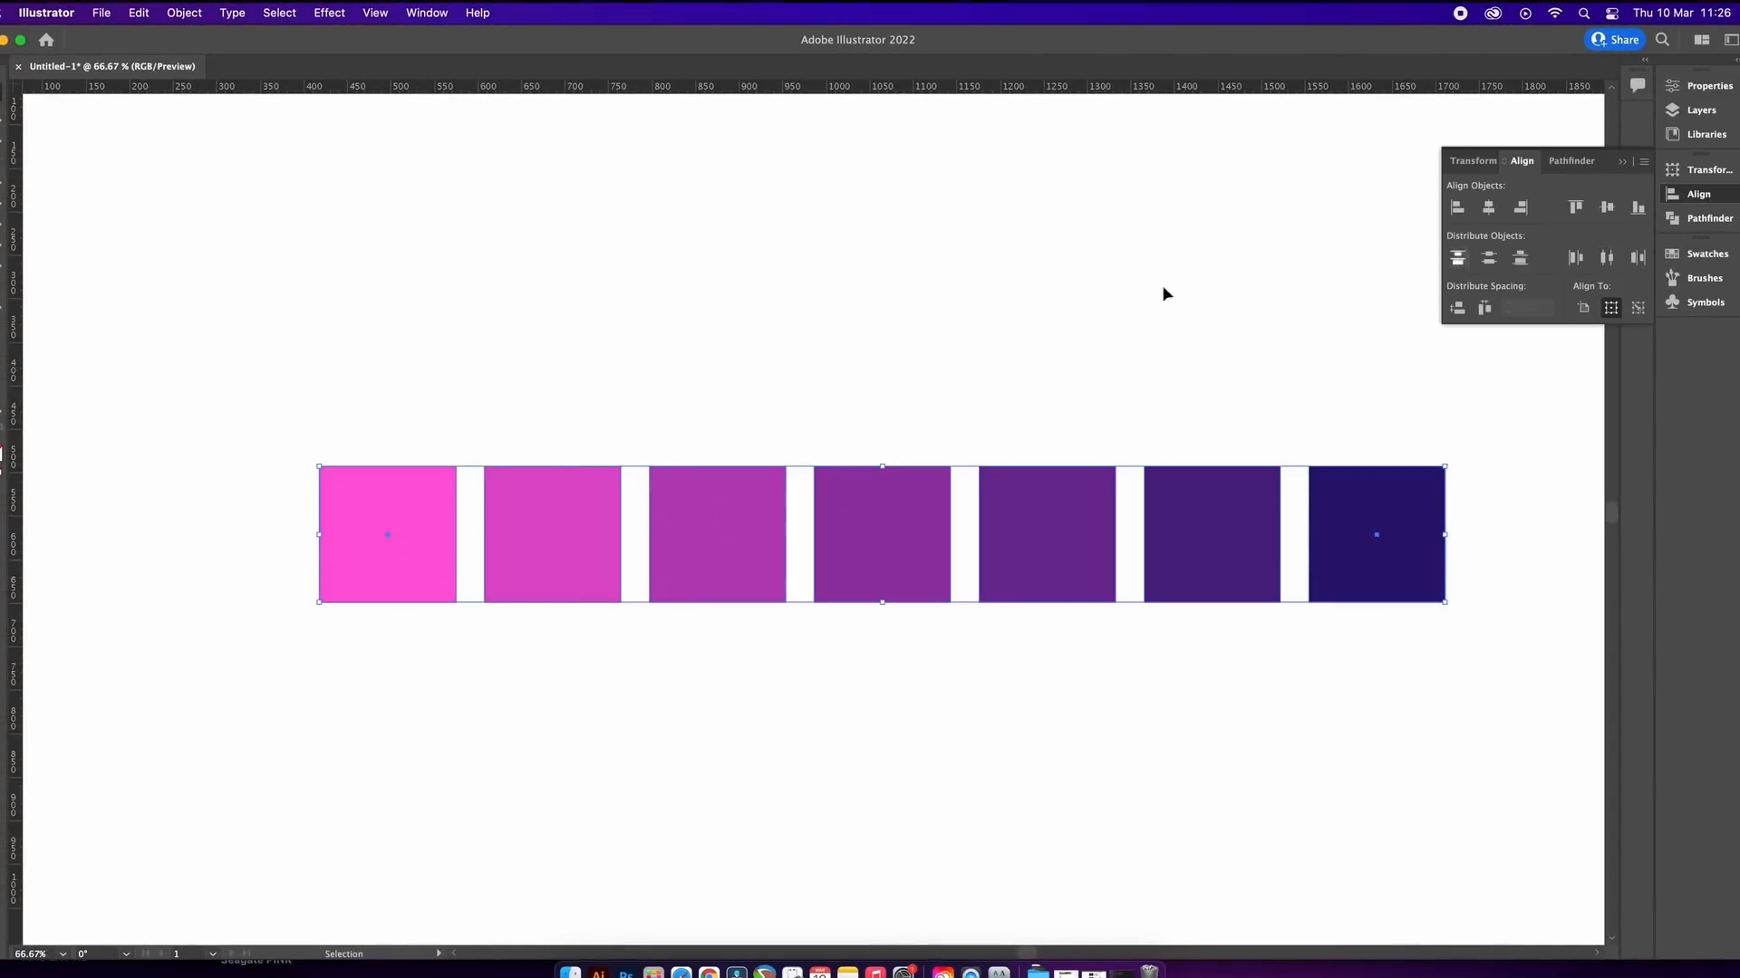
Select all seven squares and save their colors as a swatch color group named a1, created from the selected artwork.
click(888, 317)
drag(986, 322, 943, 326)
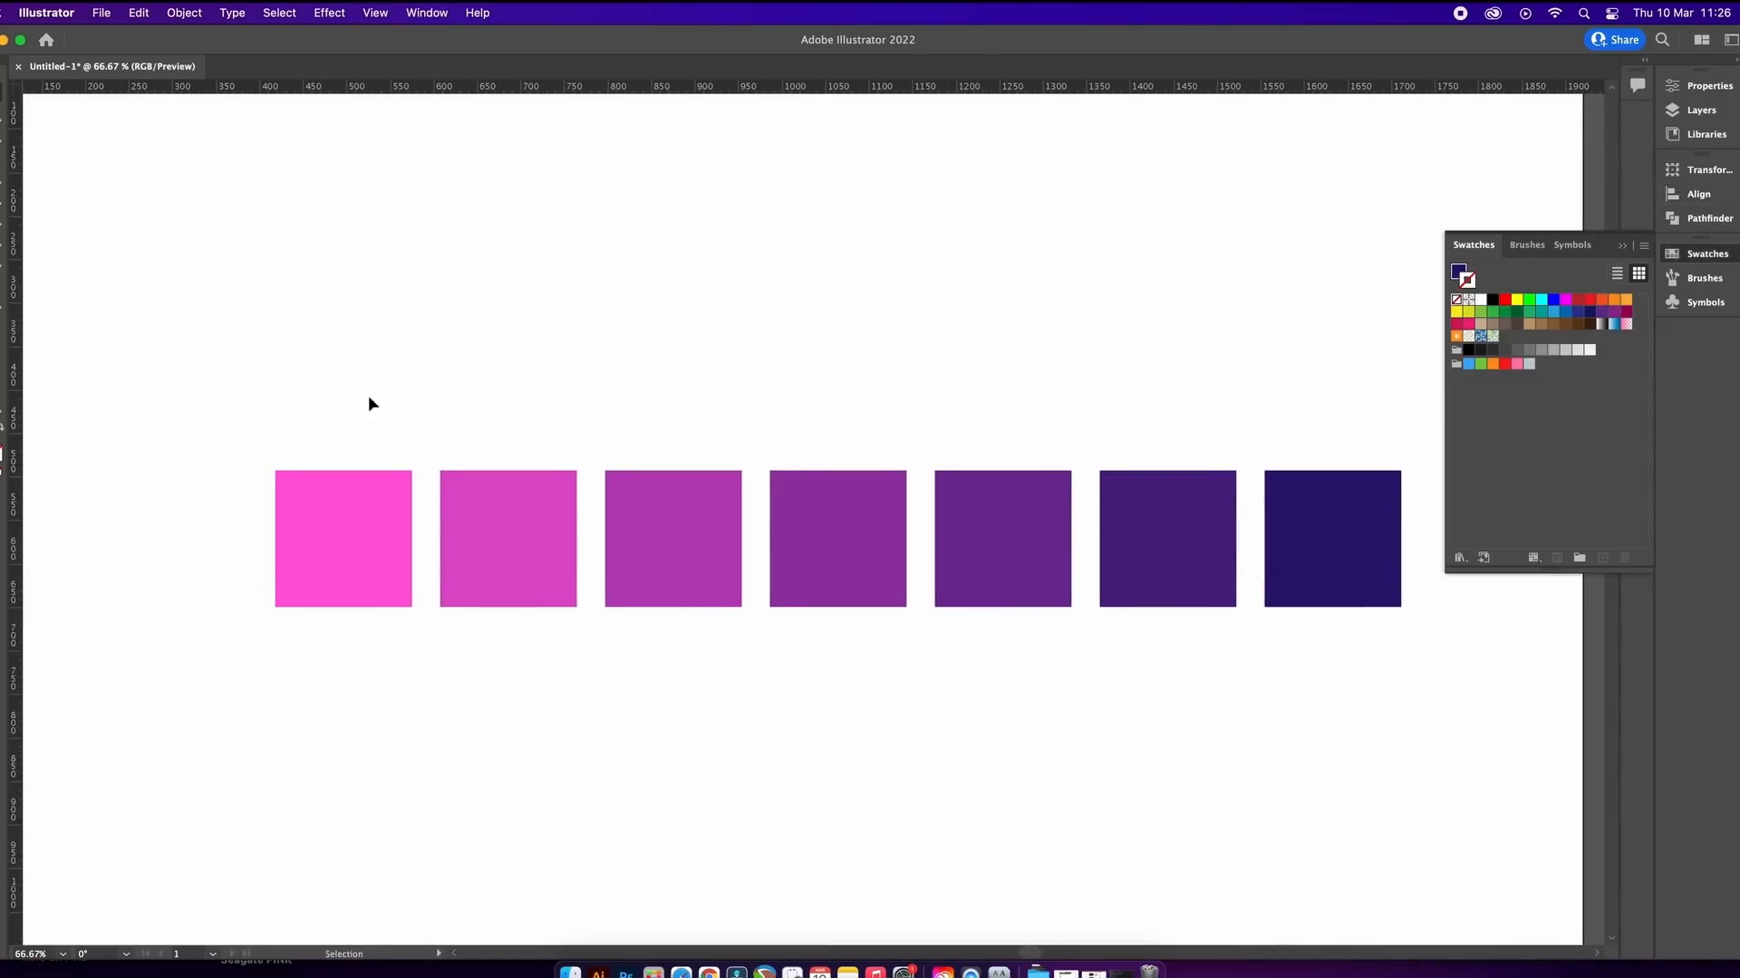
drag(260, 388, 1341, 557)
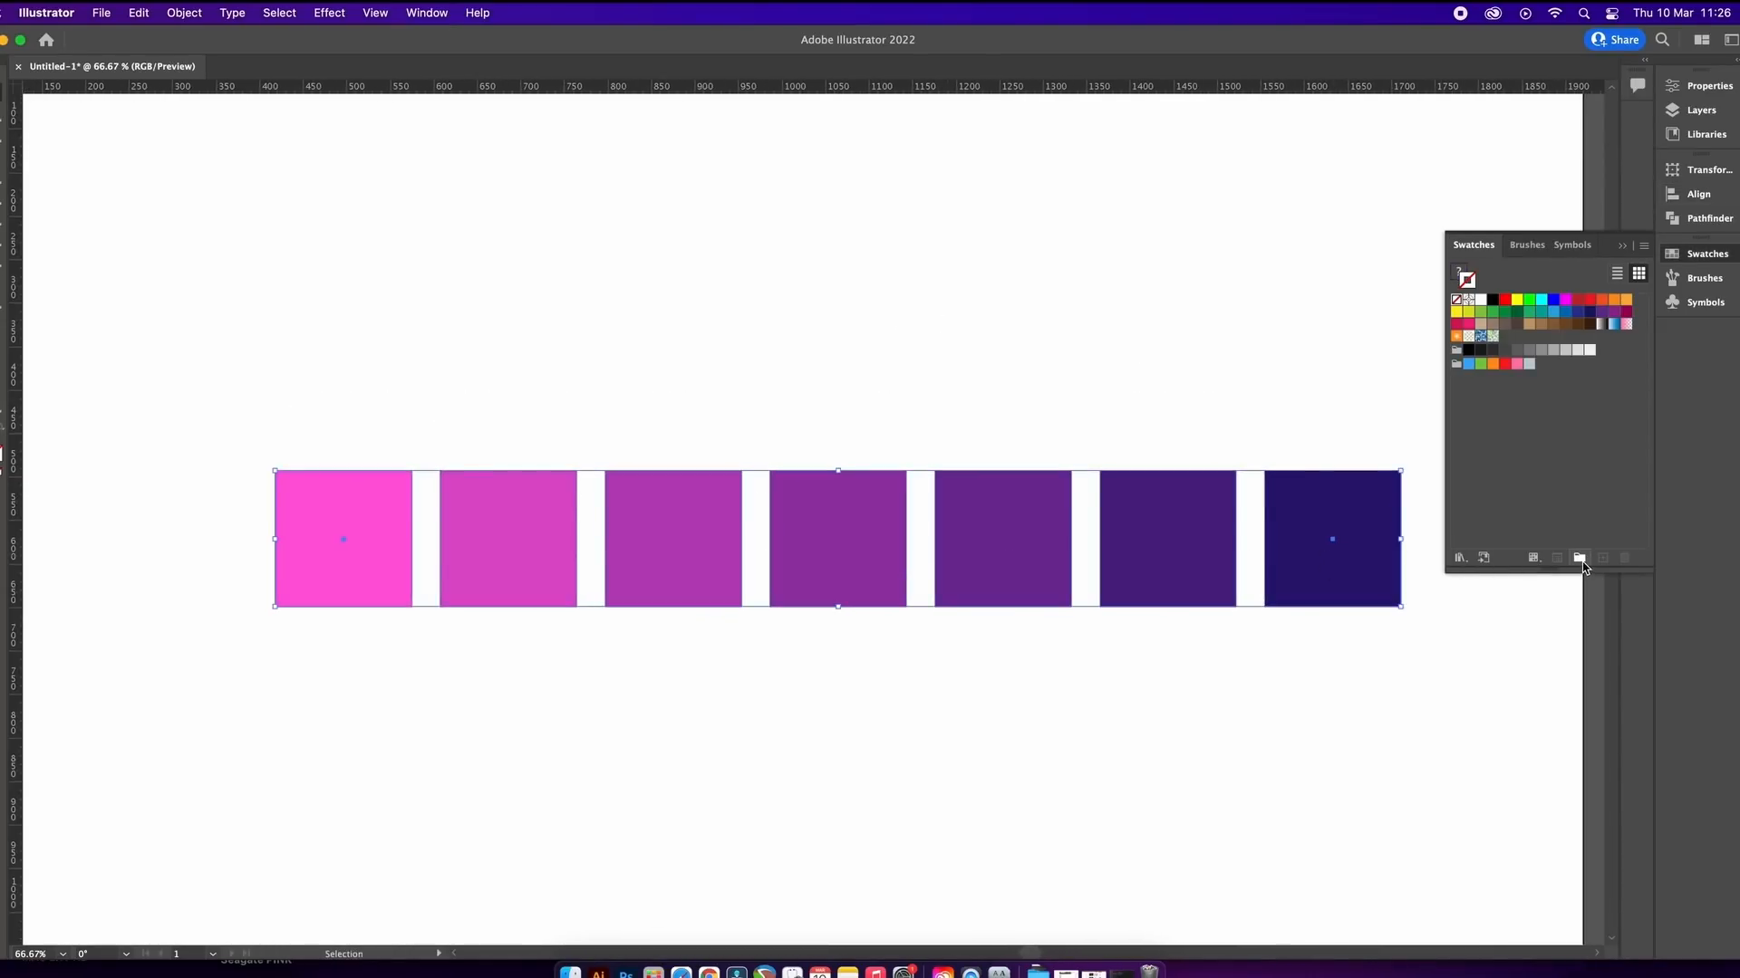
click(1579, 558)
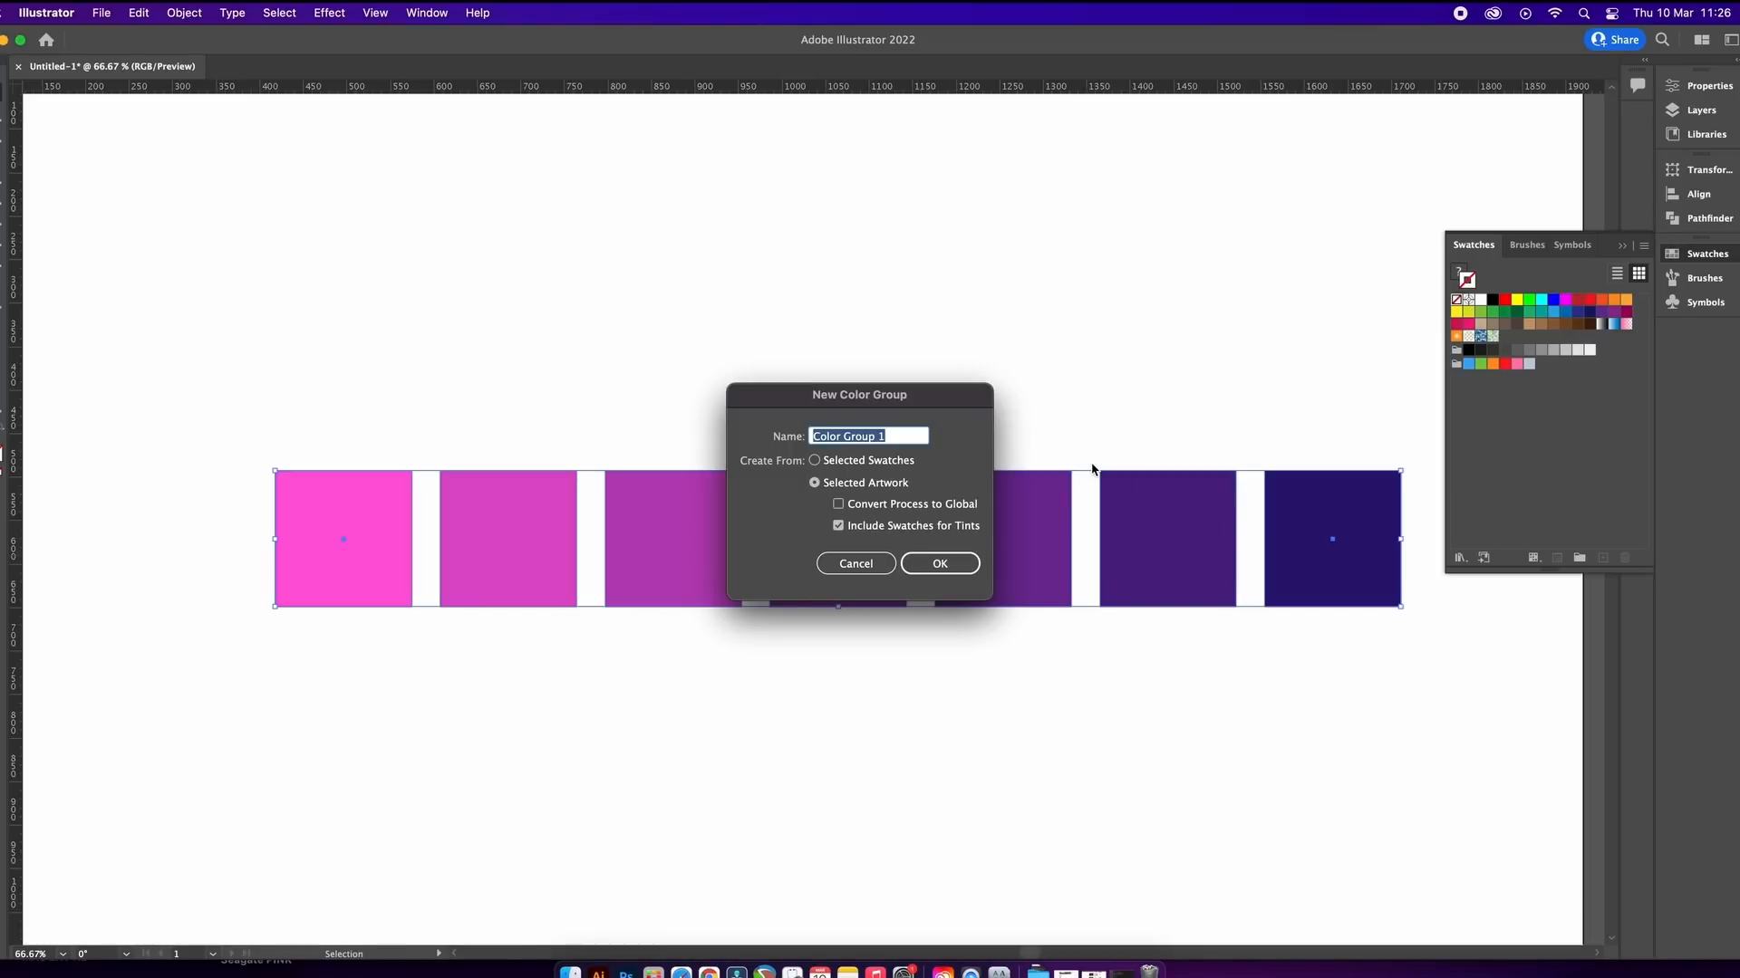
text(a1)
click(964, 565)
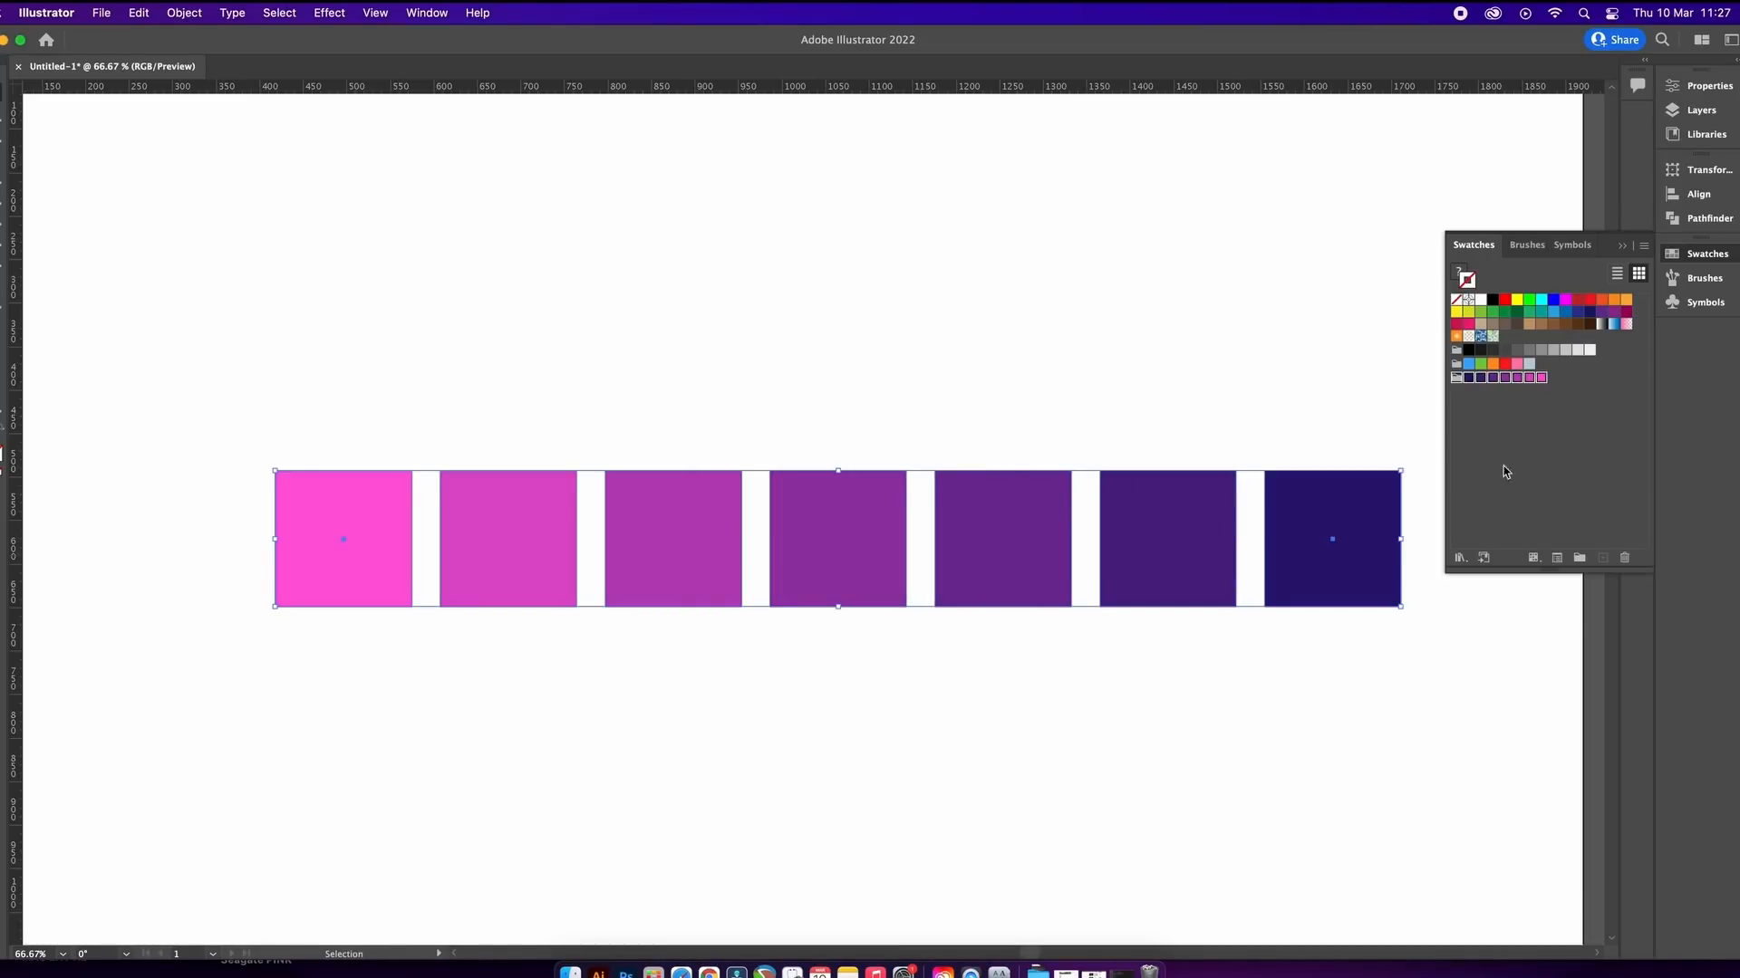
click(1529, 404)
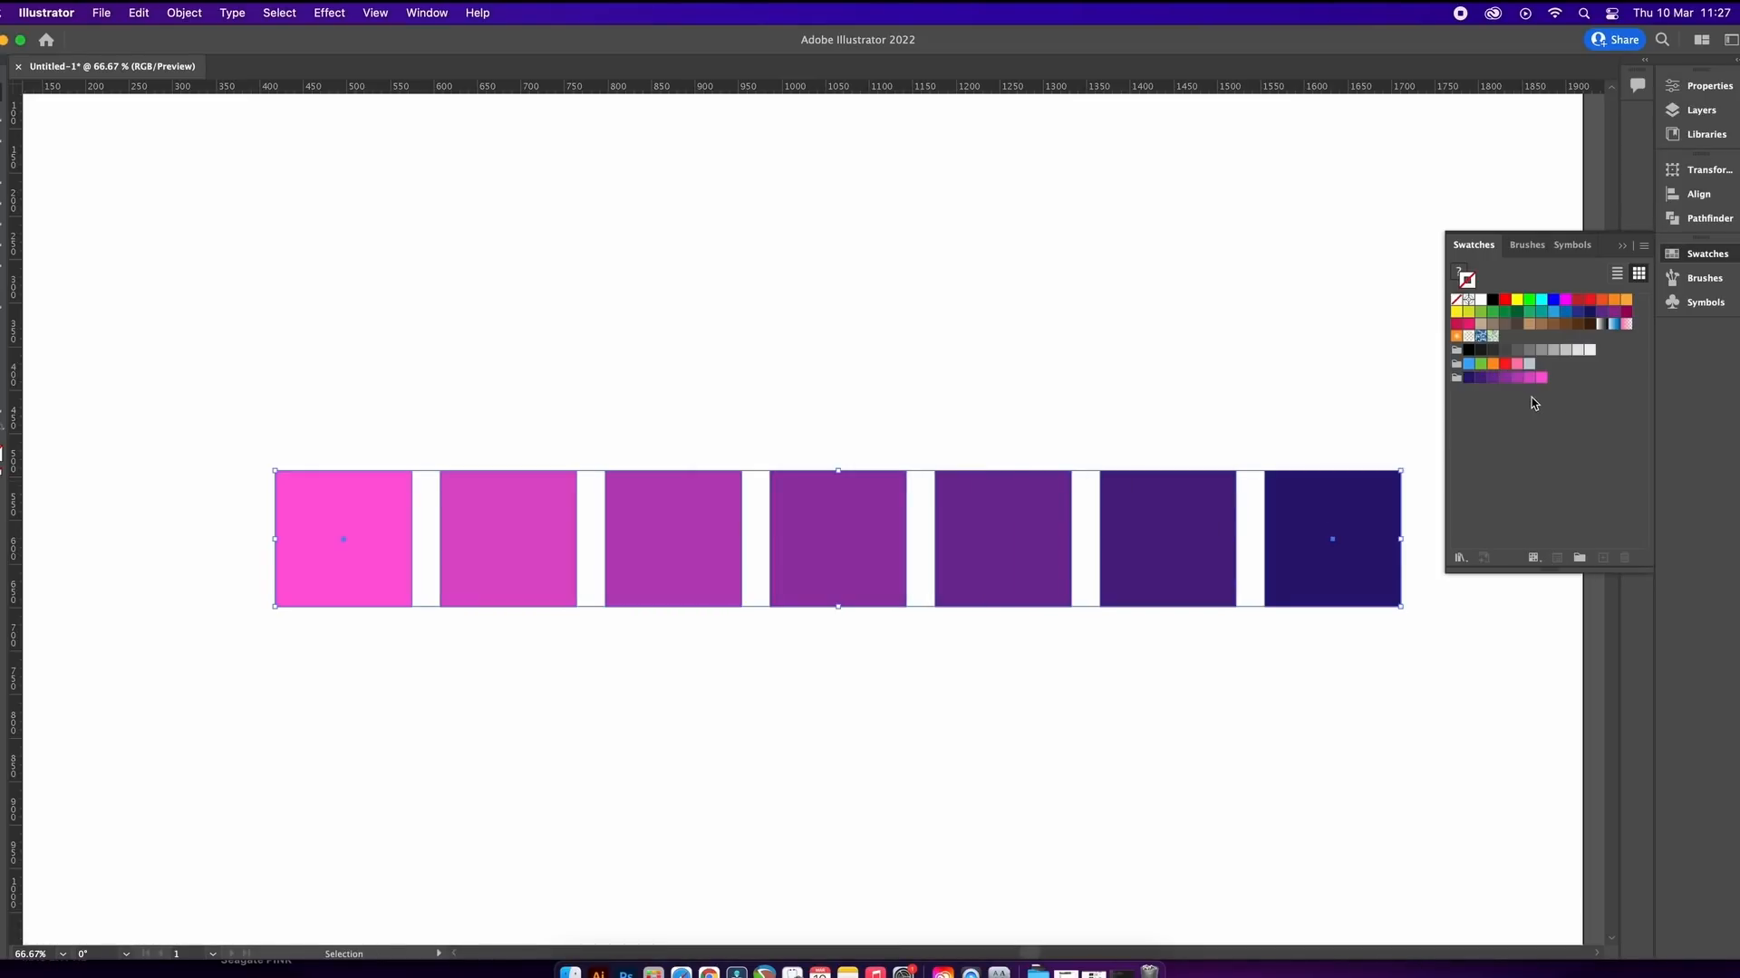
click(994, 391)
Select the pink, yellow and dark blue squares and blend them with three steps between each pair.
drag(557, 372, 1193, 549)
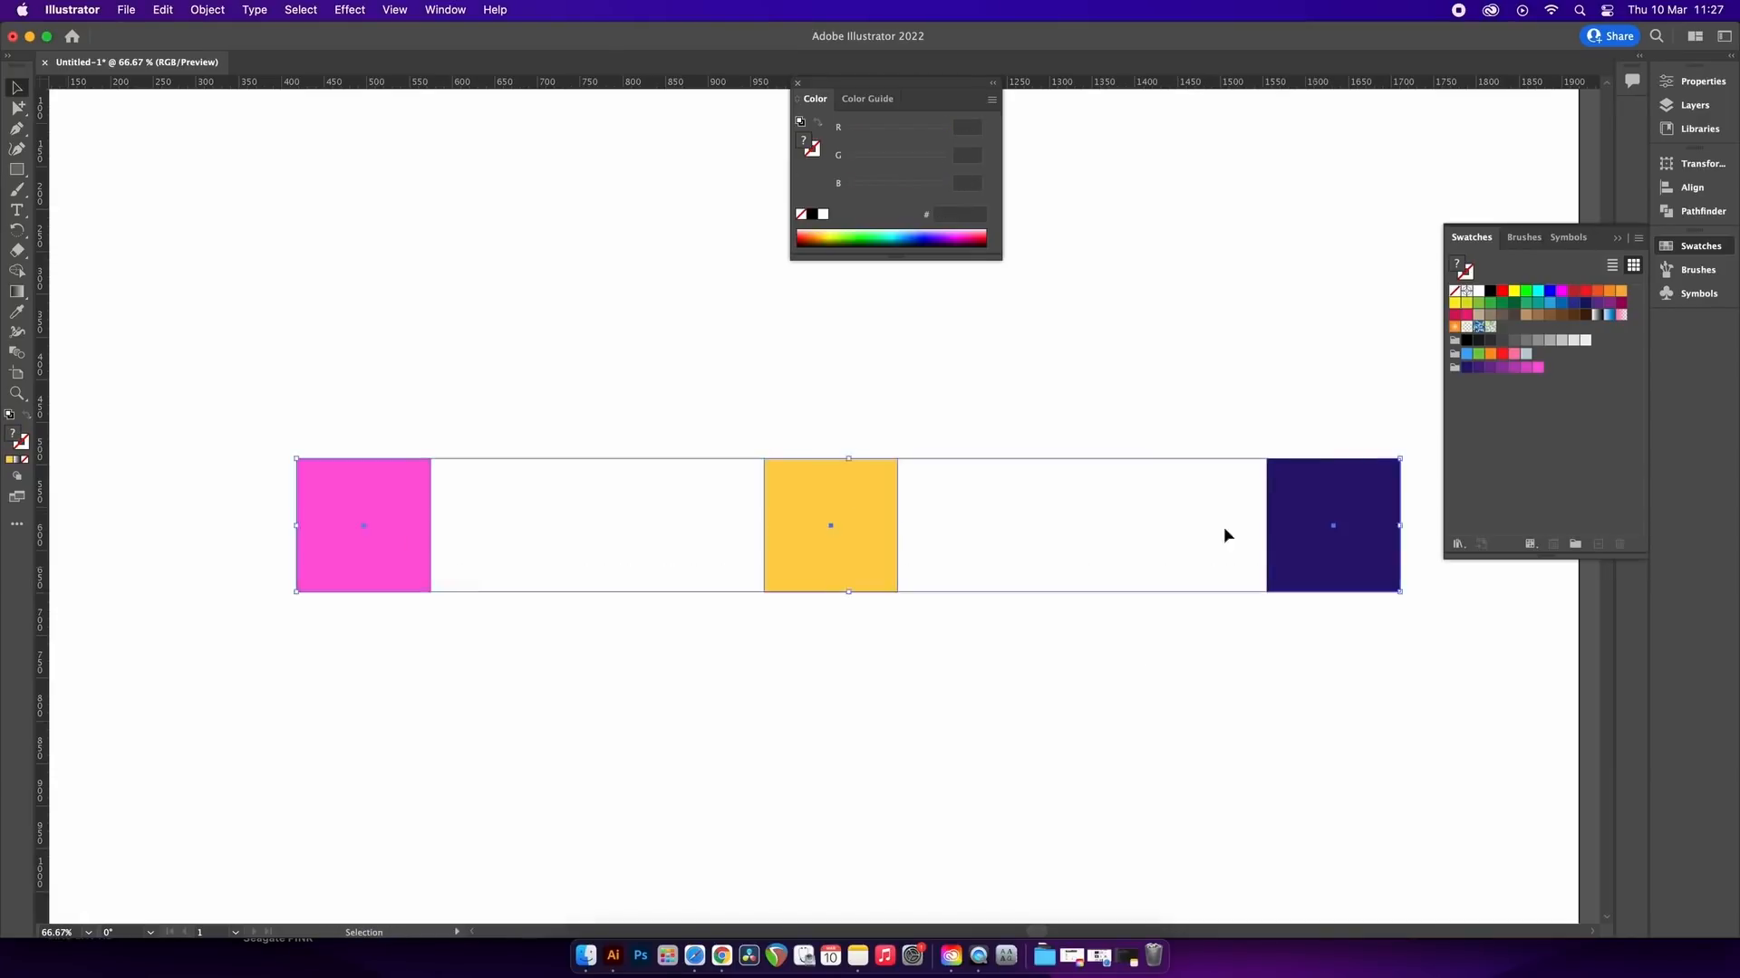
click(208, 9)
click(435, 555)
text(6)
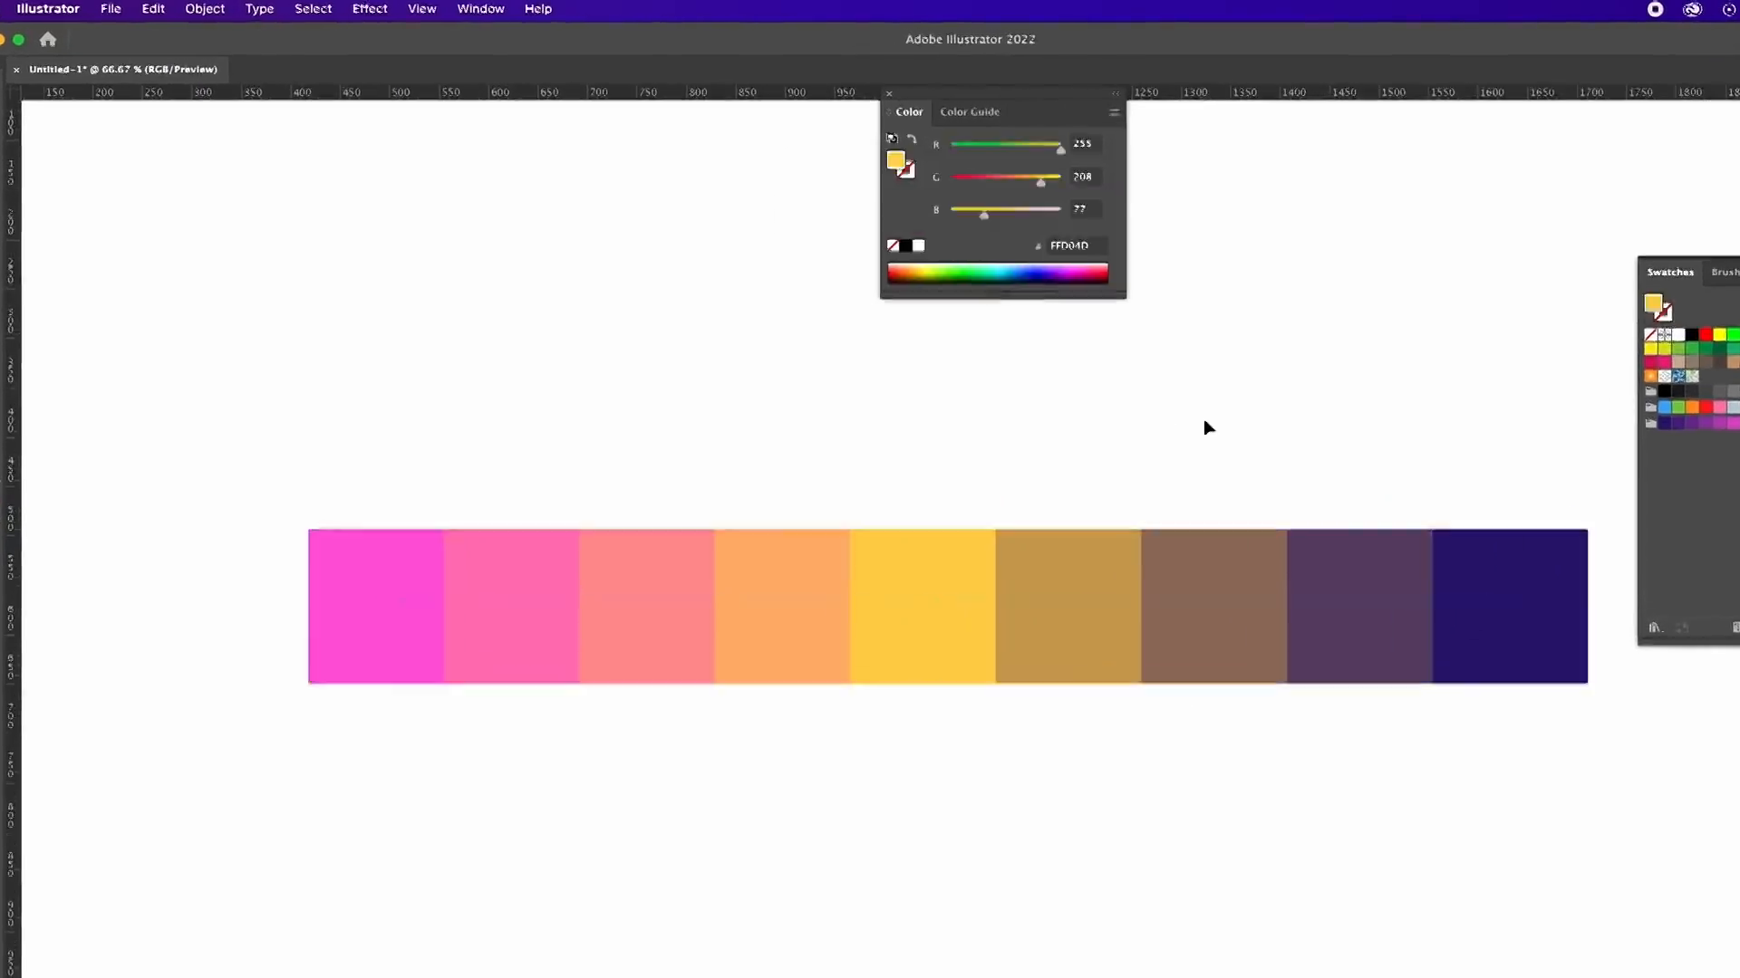
Ungroup the expanded multicolor blend and move individual squares, including the dark blue one, below the original row.
click(205, 9)
click(236, 140)
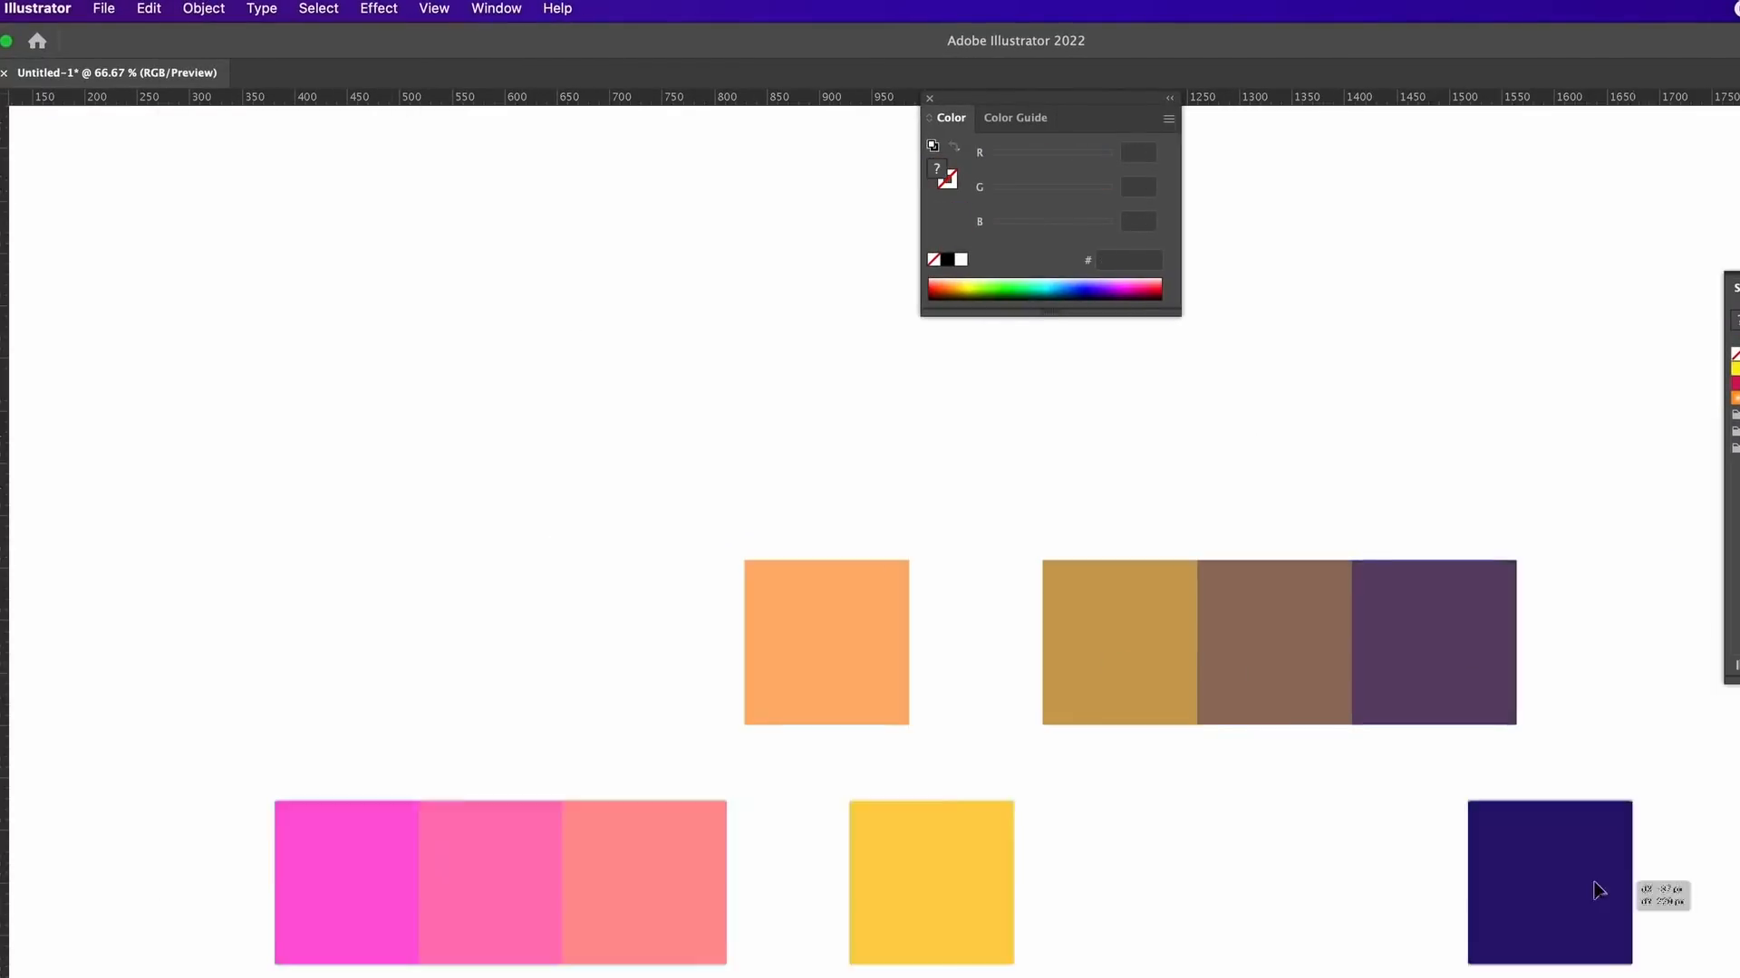
drag(1598, 891, 1172, 894)
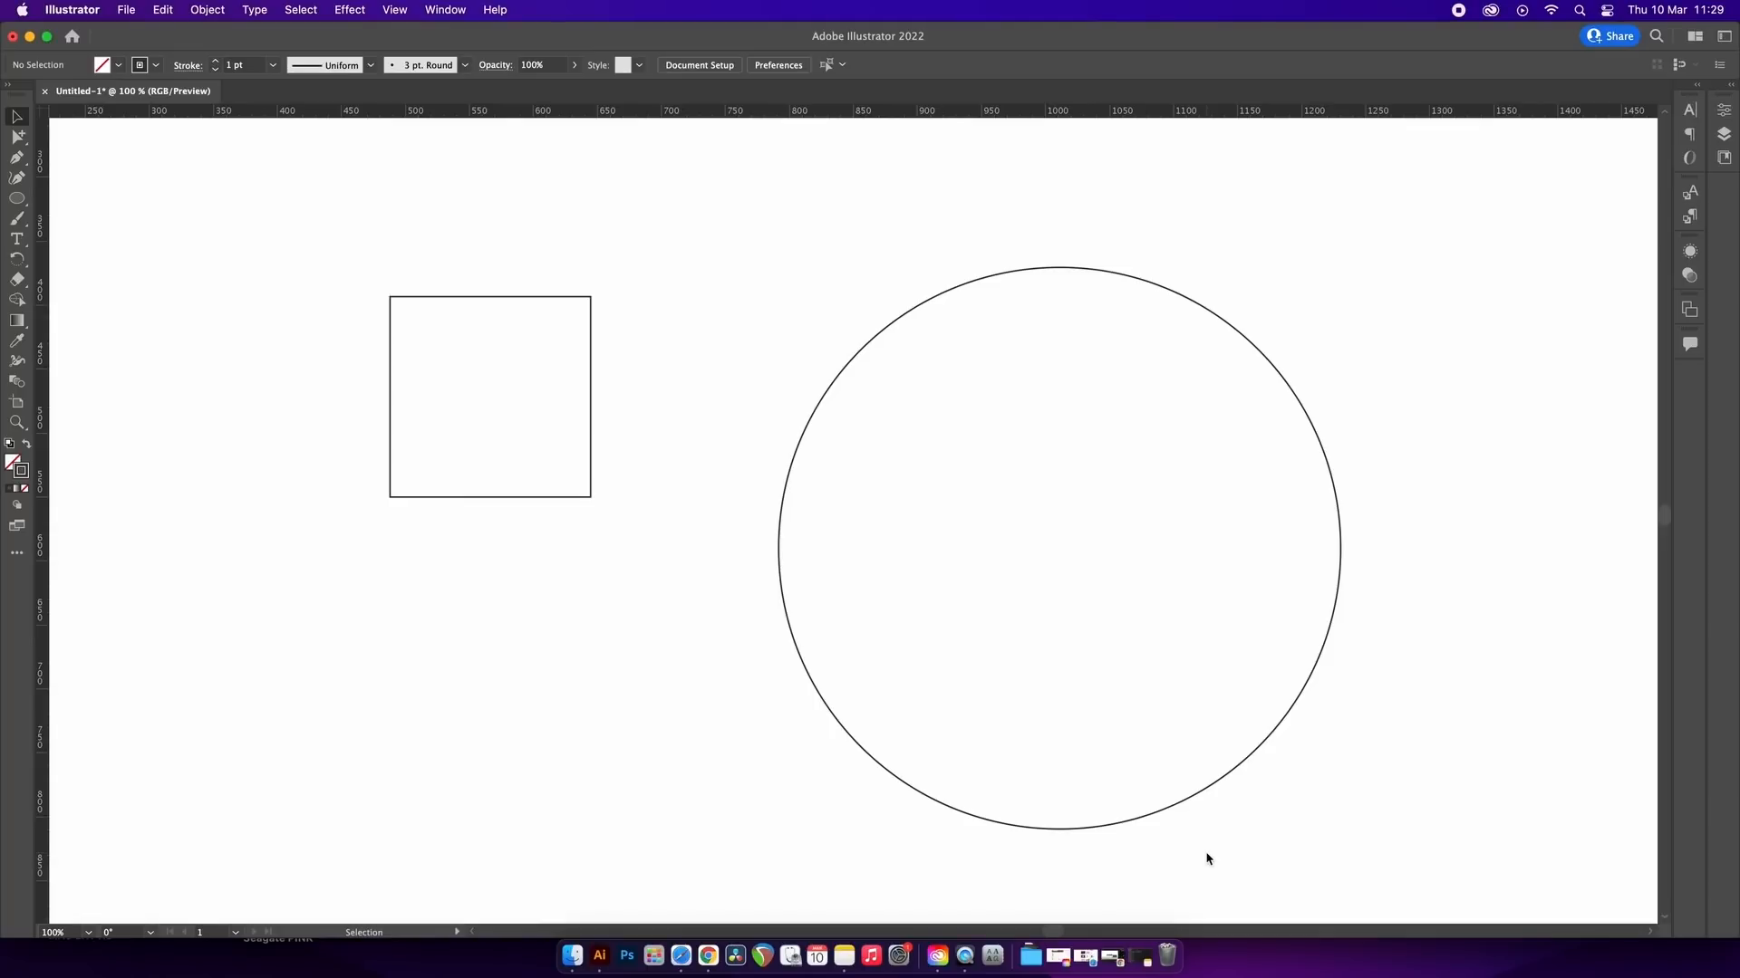
Move the square level with the circle's center, then select both shapes and convert them to guides.
drag(591, 408, 652, 564)
click(583, 256)
drag(433, 261, 1060, 549)
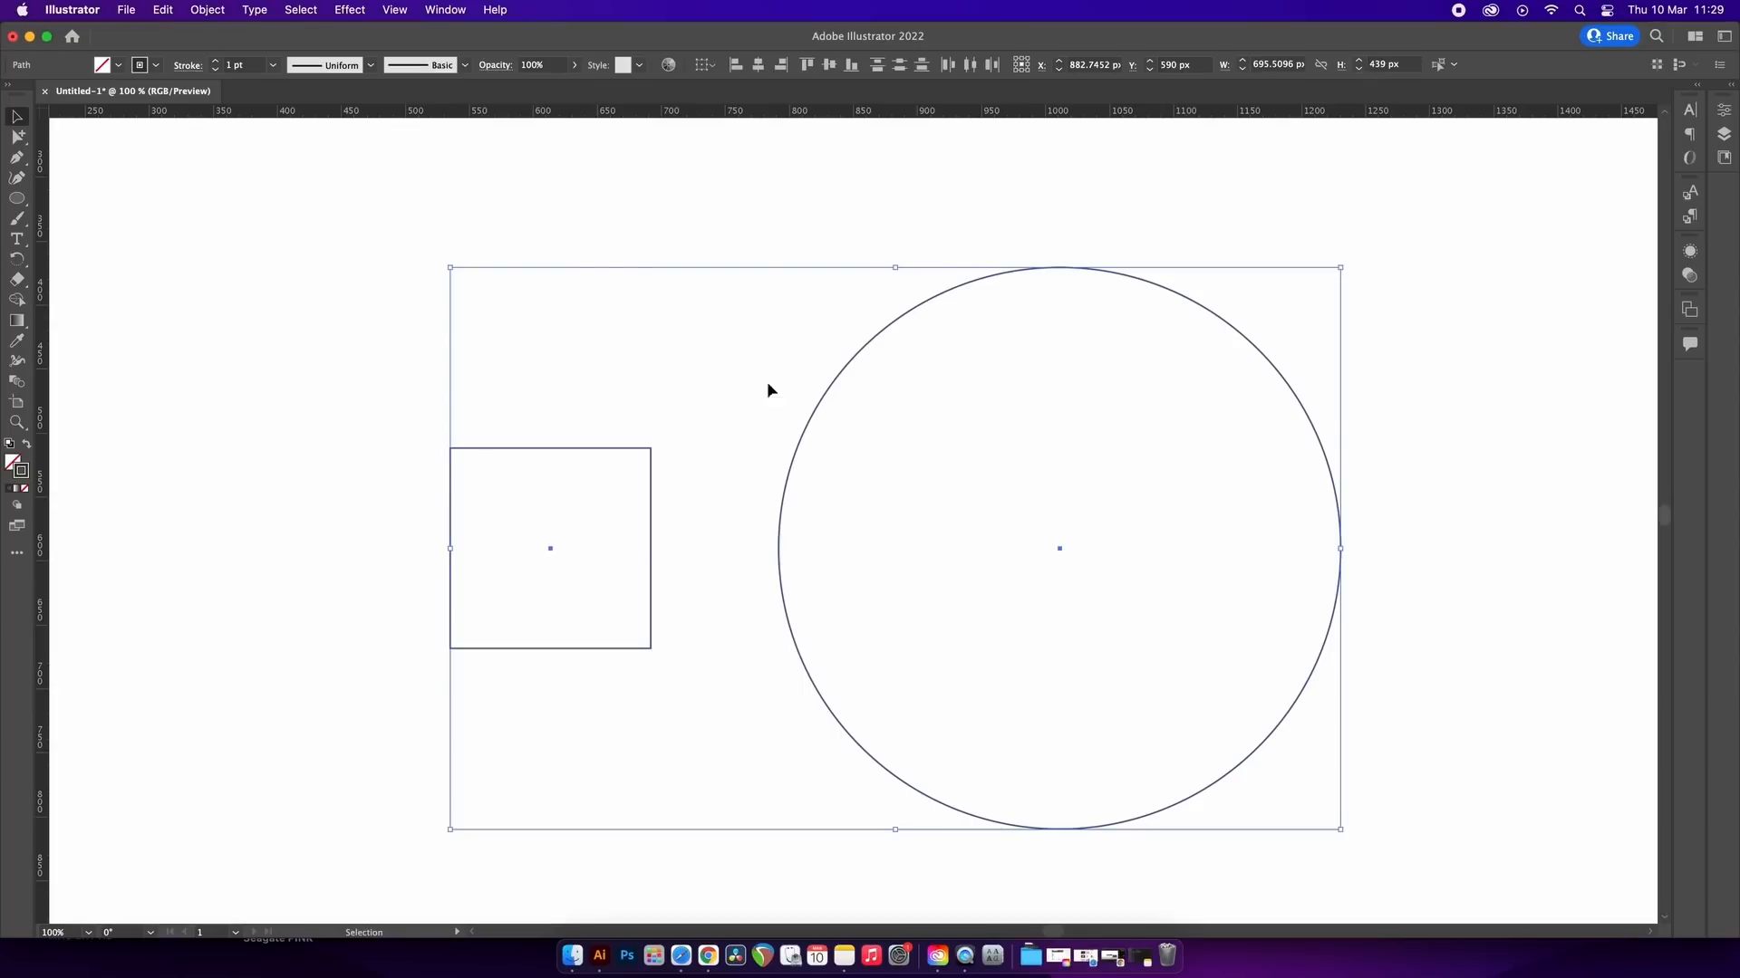
key(super+shift+b)
click(775, 208)
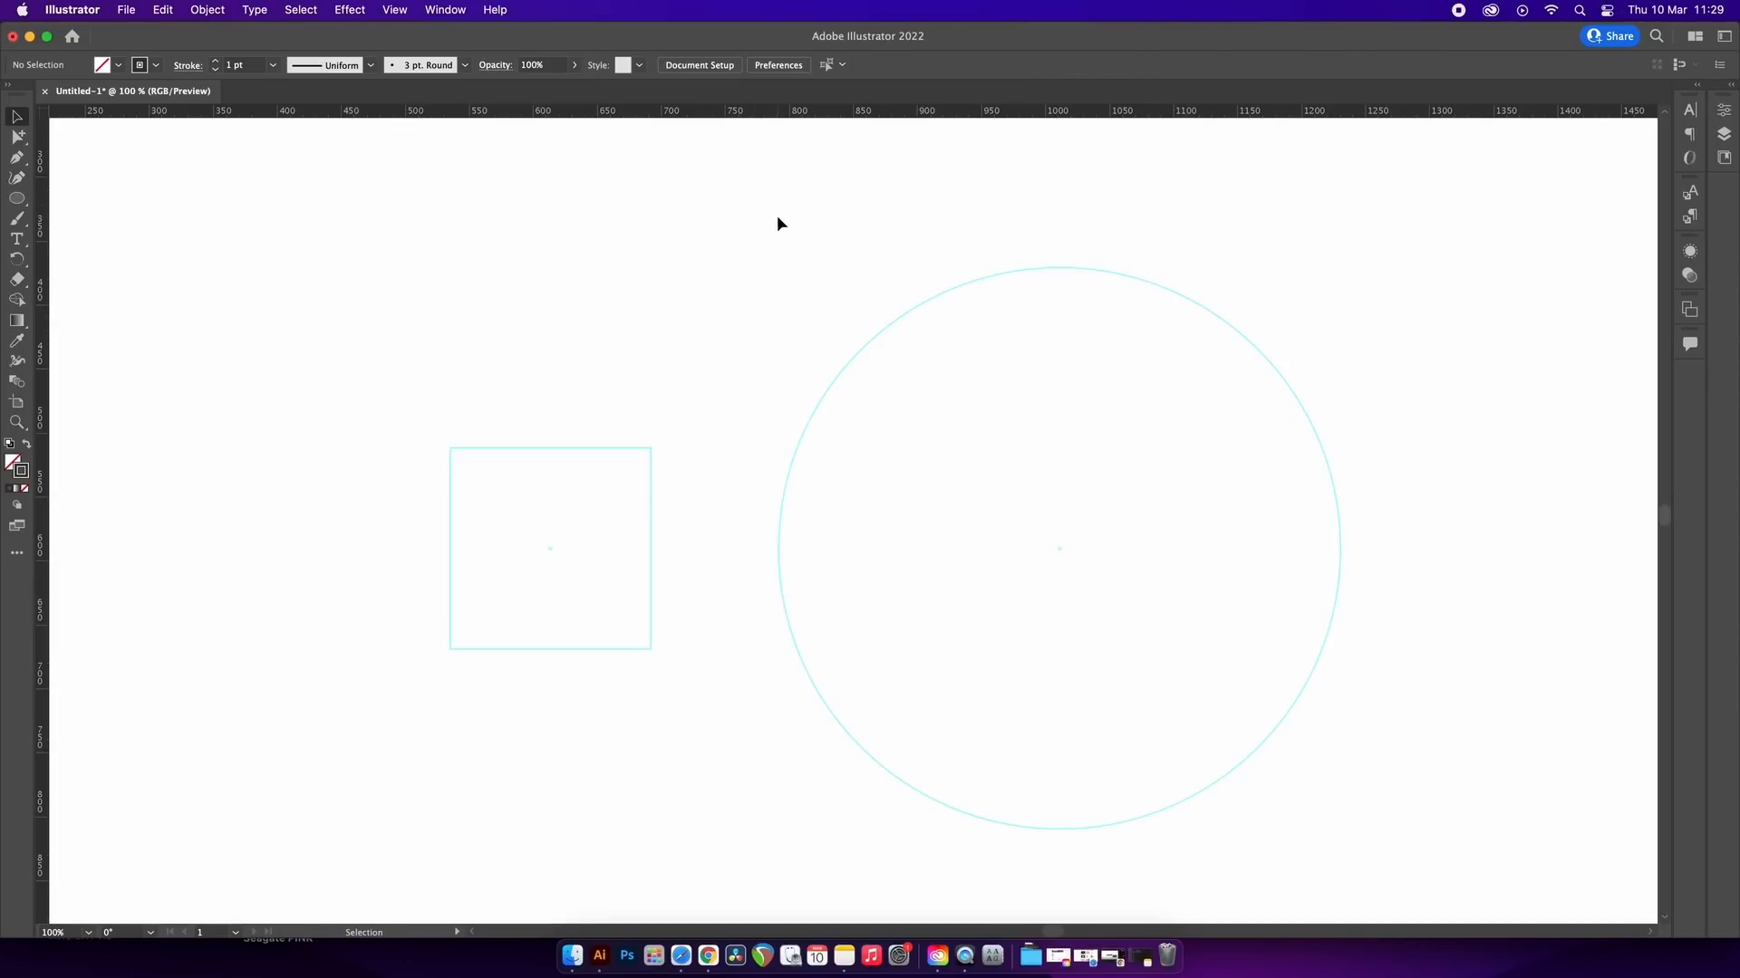
Reshape the circular guide by moving its left anchor point up and outward with the Direct Selection tool.
click(903, 326)
key(a)
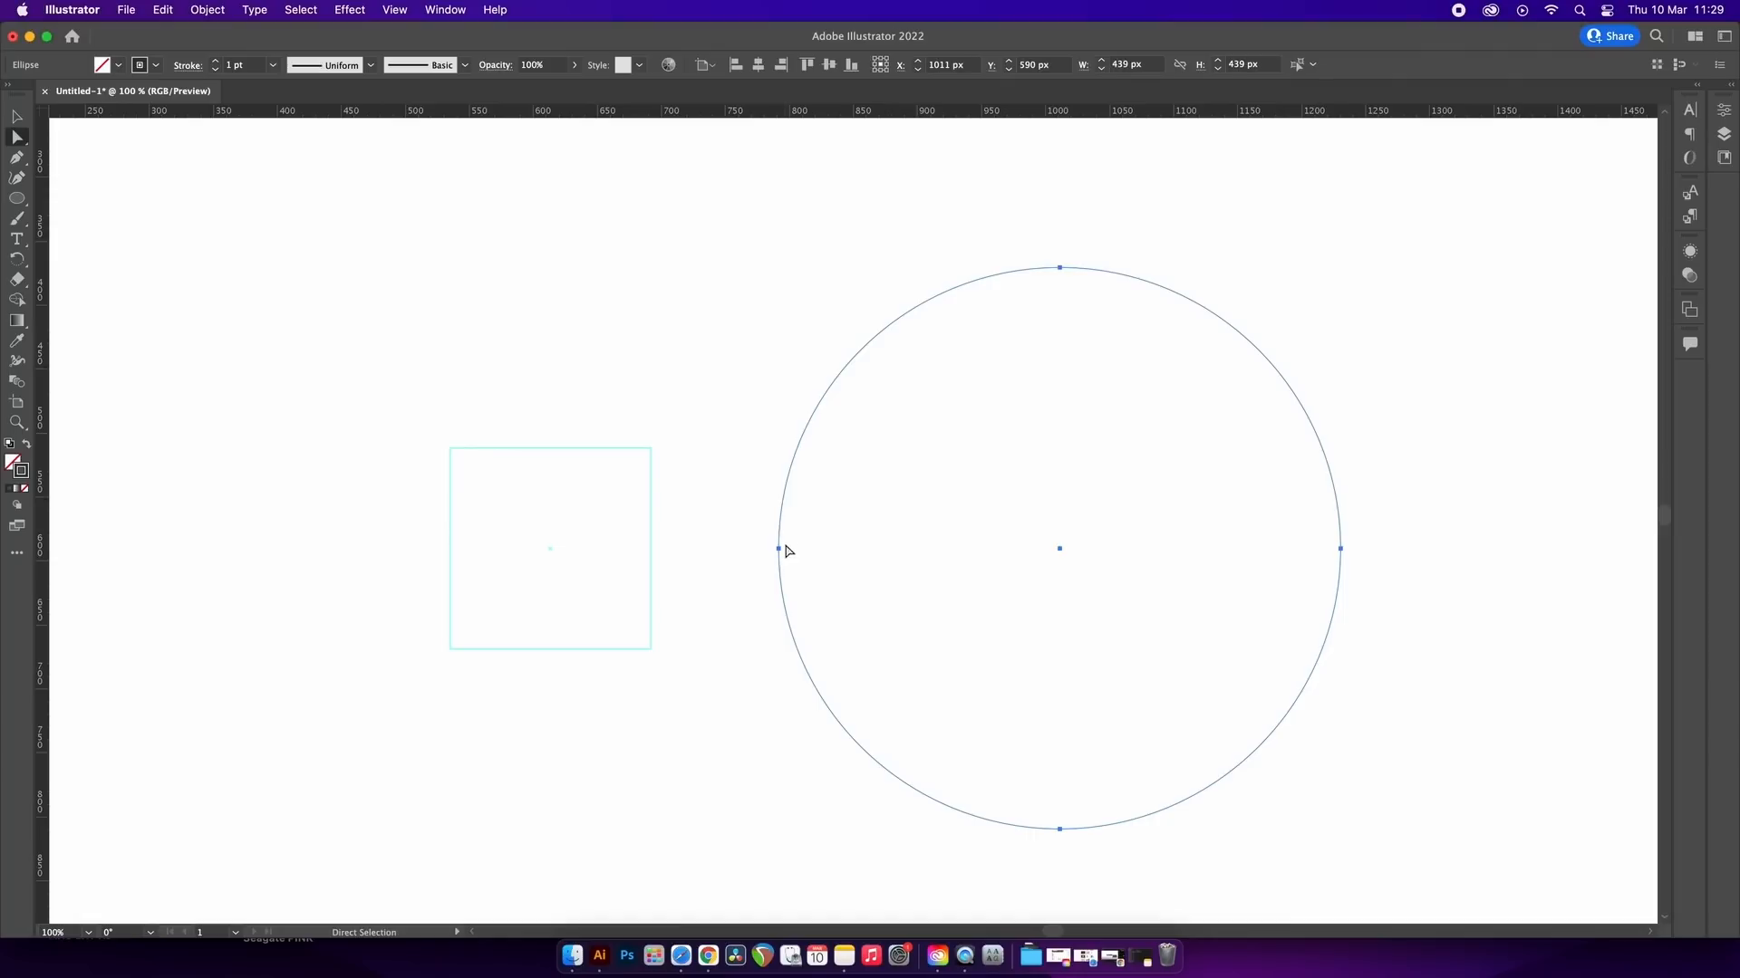
drag(781, 548, 720, 362)
click(589, 306)
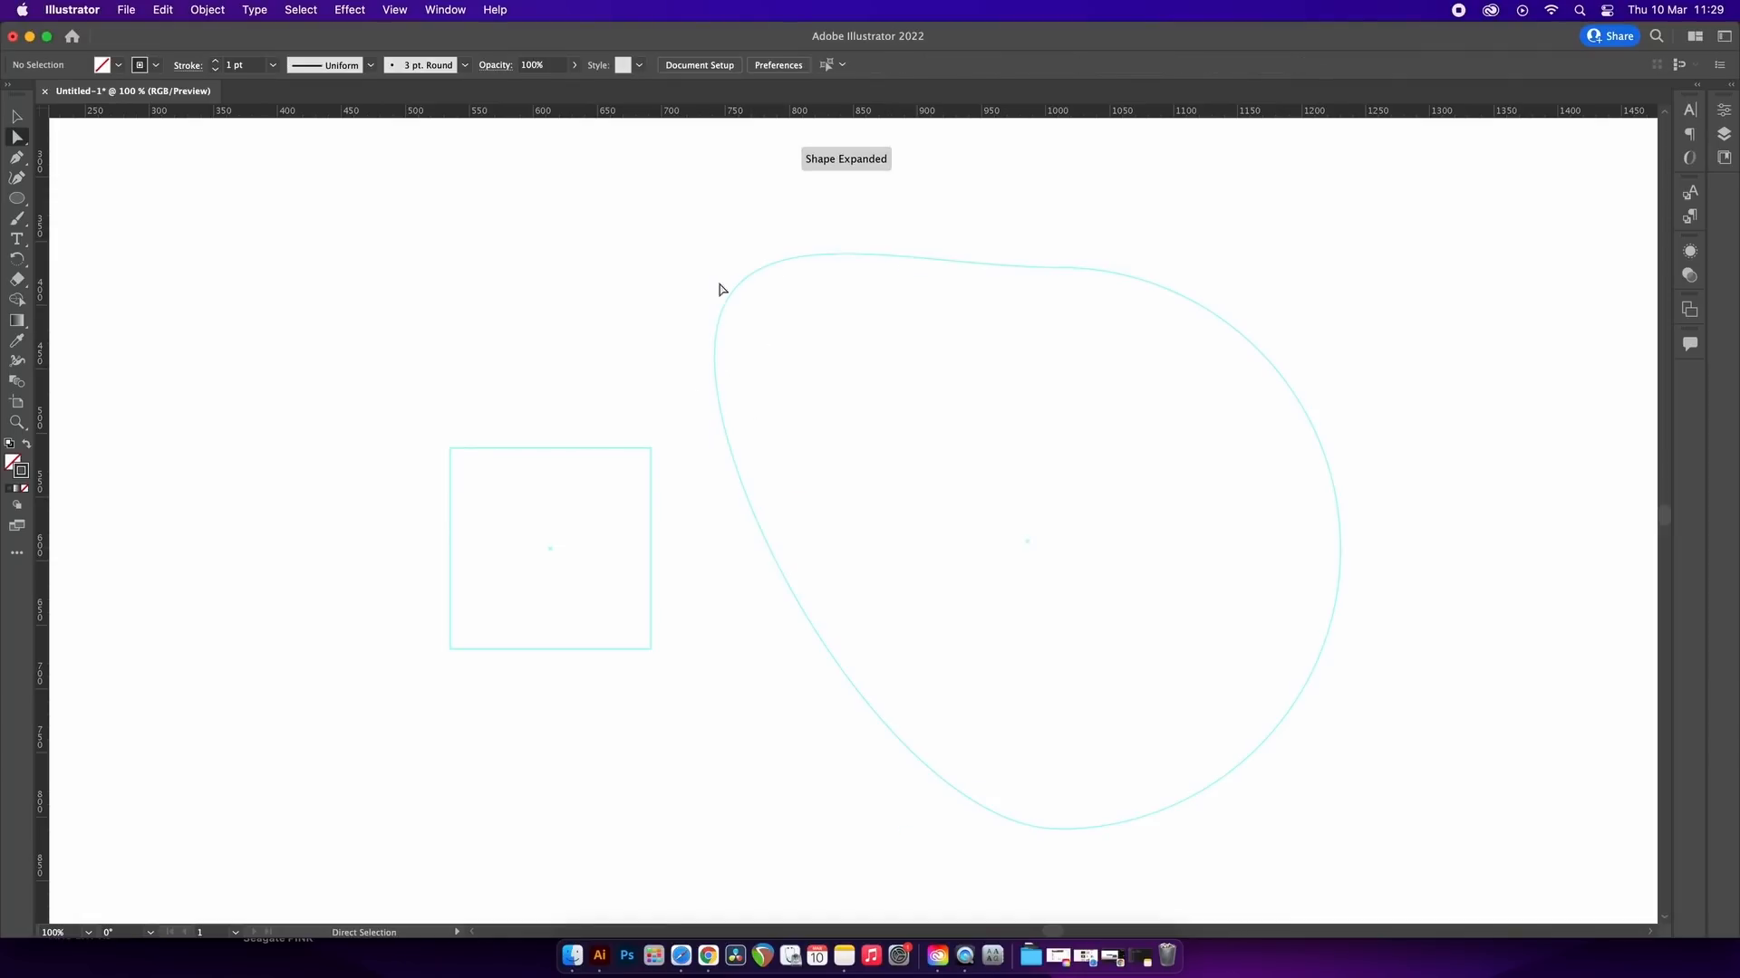
Select the lower-left edge of the reshaped guide and undo the last change.
click(832, 654)
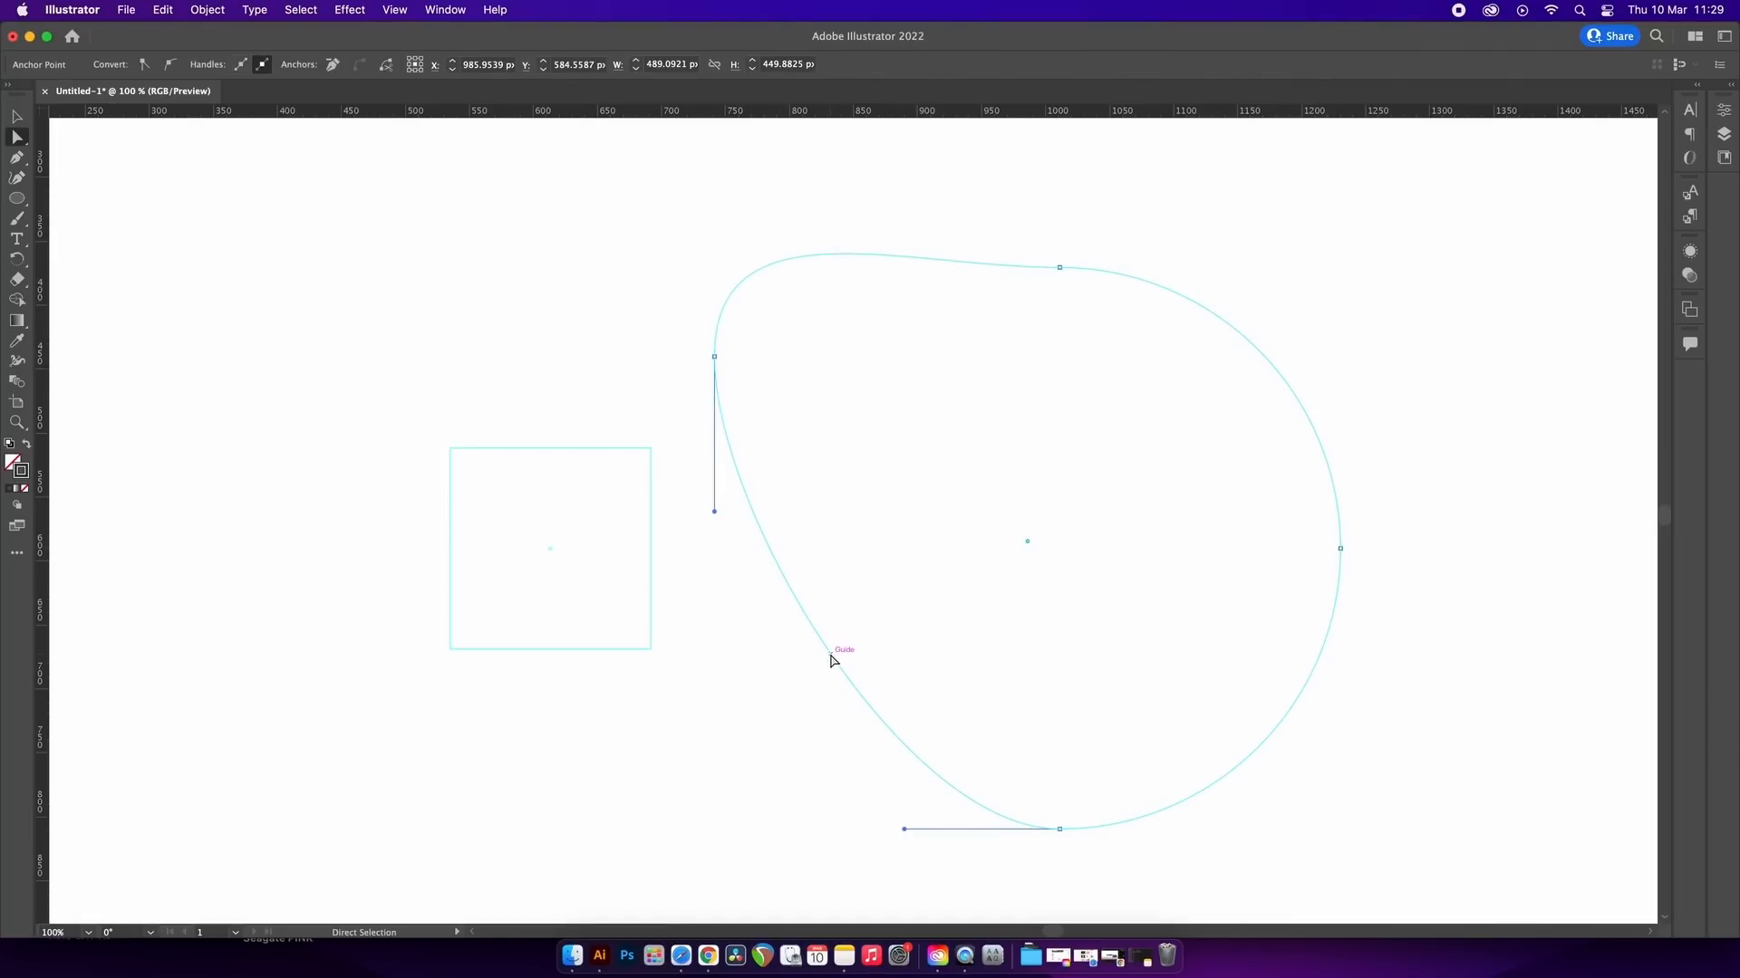
key(super+z)
click(595, 357)
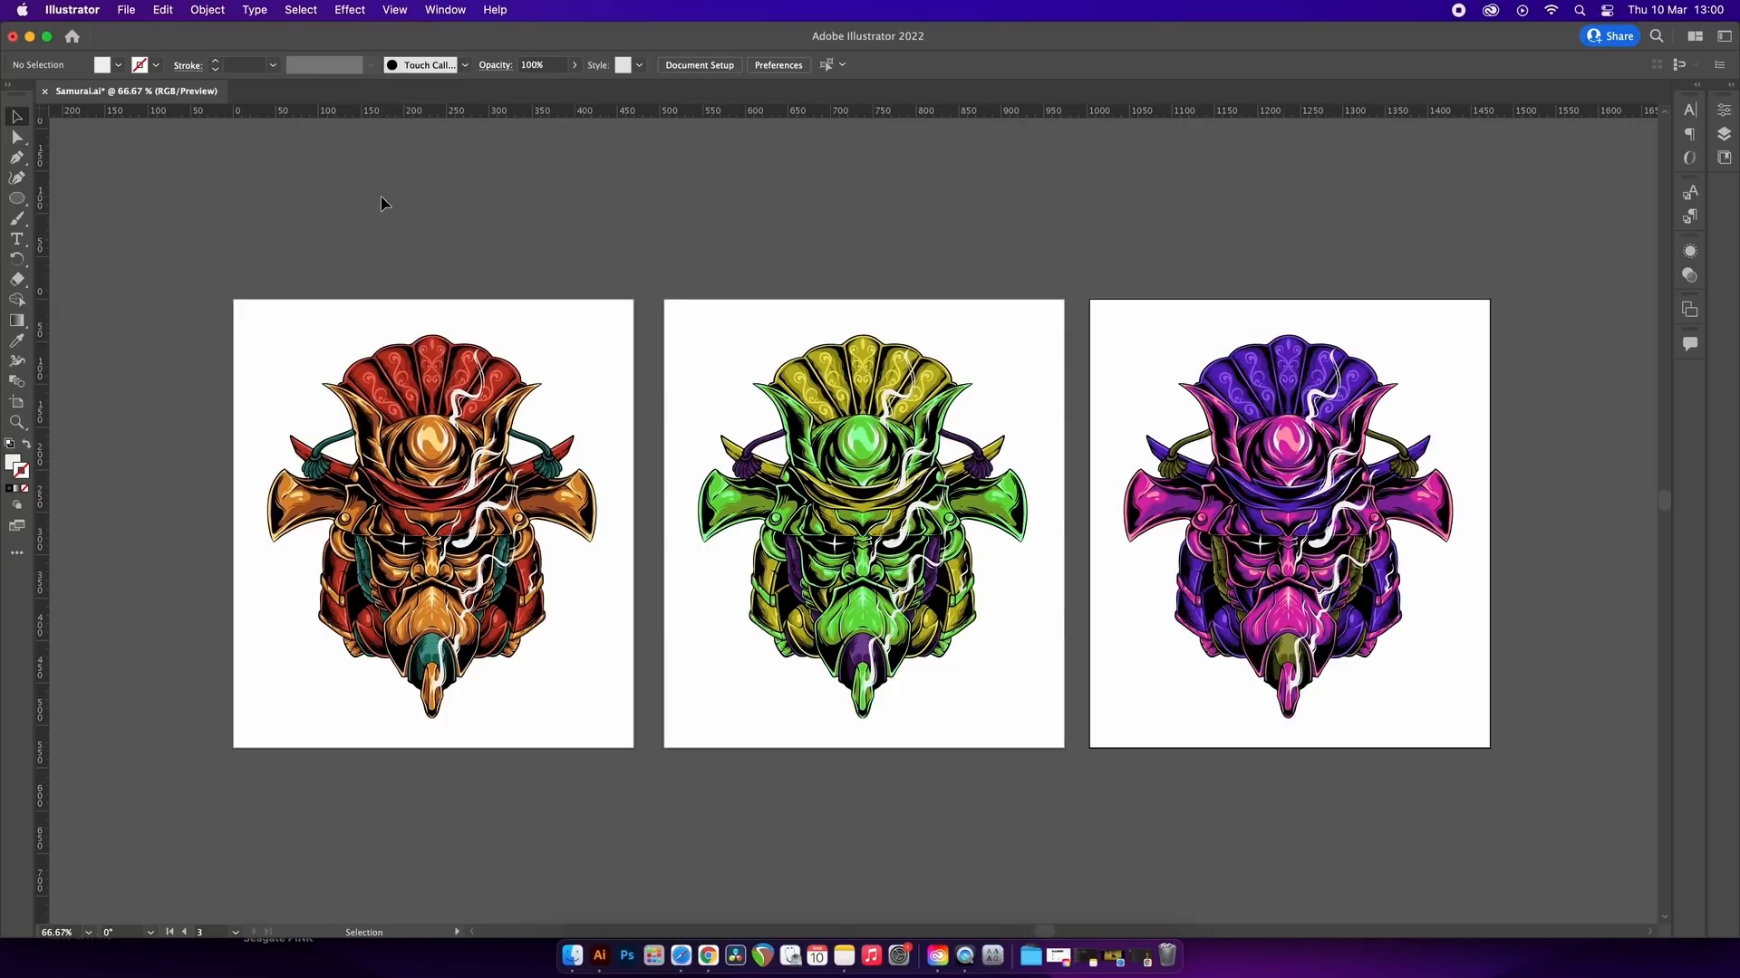
Save the document as Samurai.ai in the Ai Tips folder in Adobe Illustrator (ai) format, replacing the existing file.
click(125, 9)
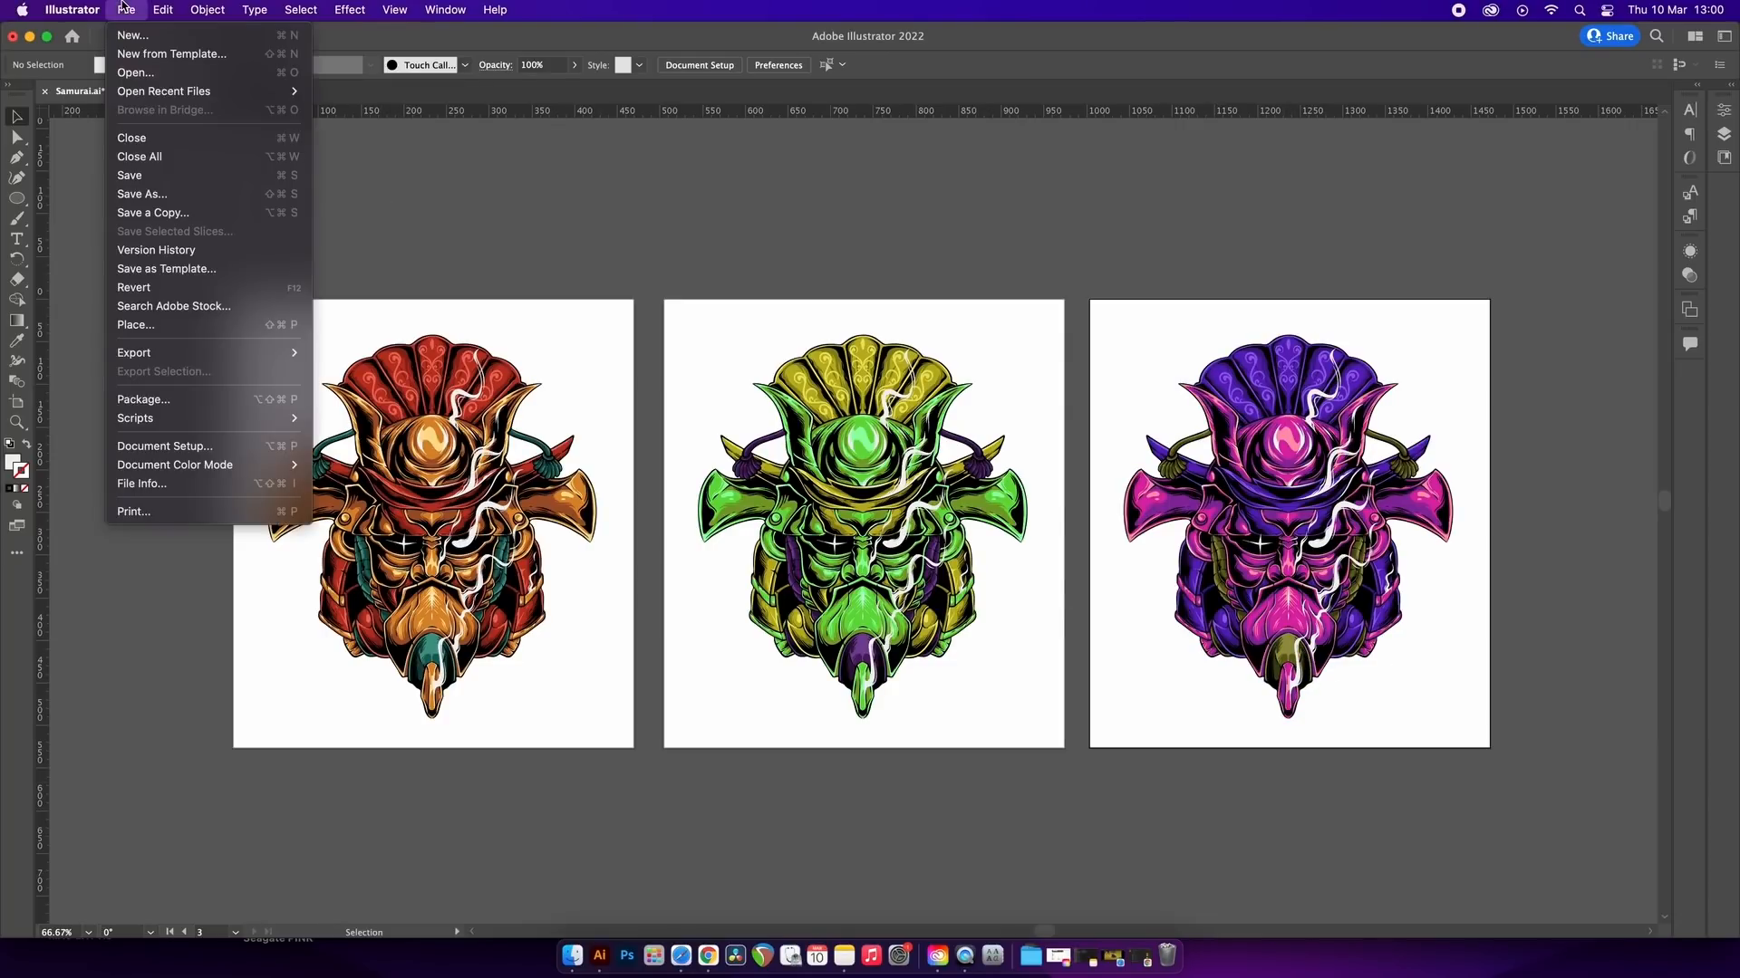
click(181, 192)
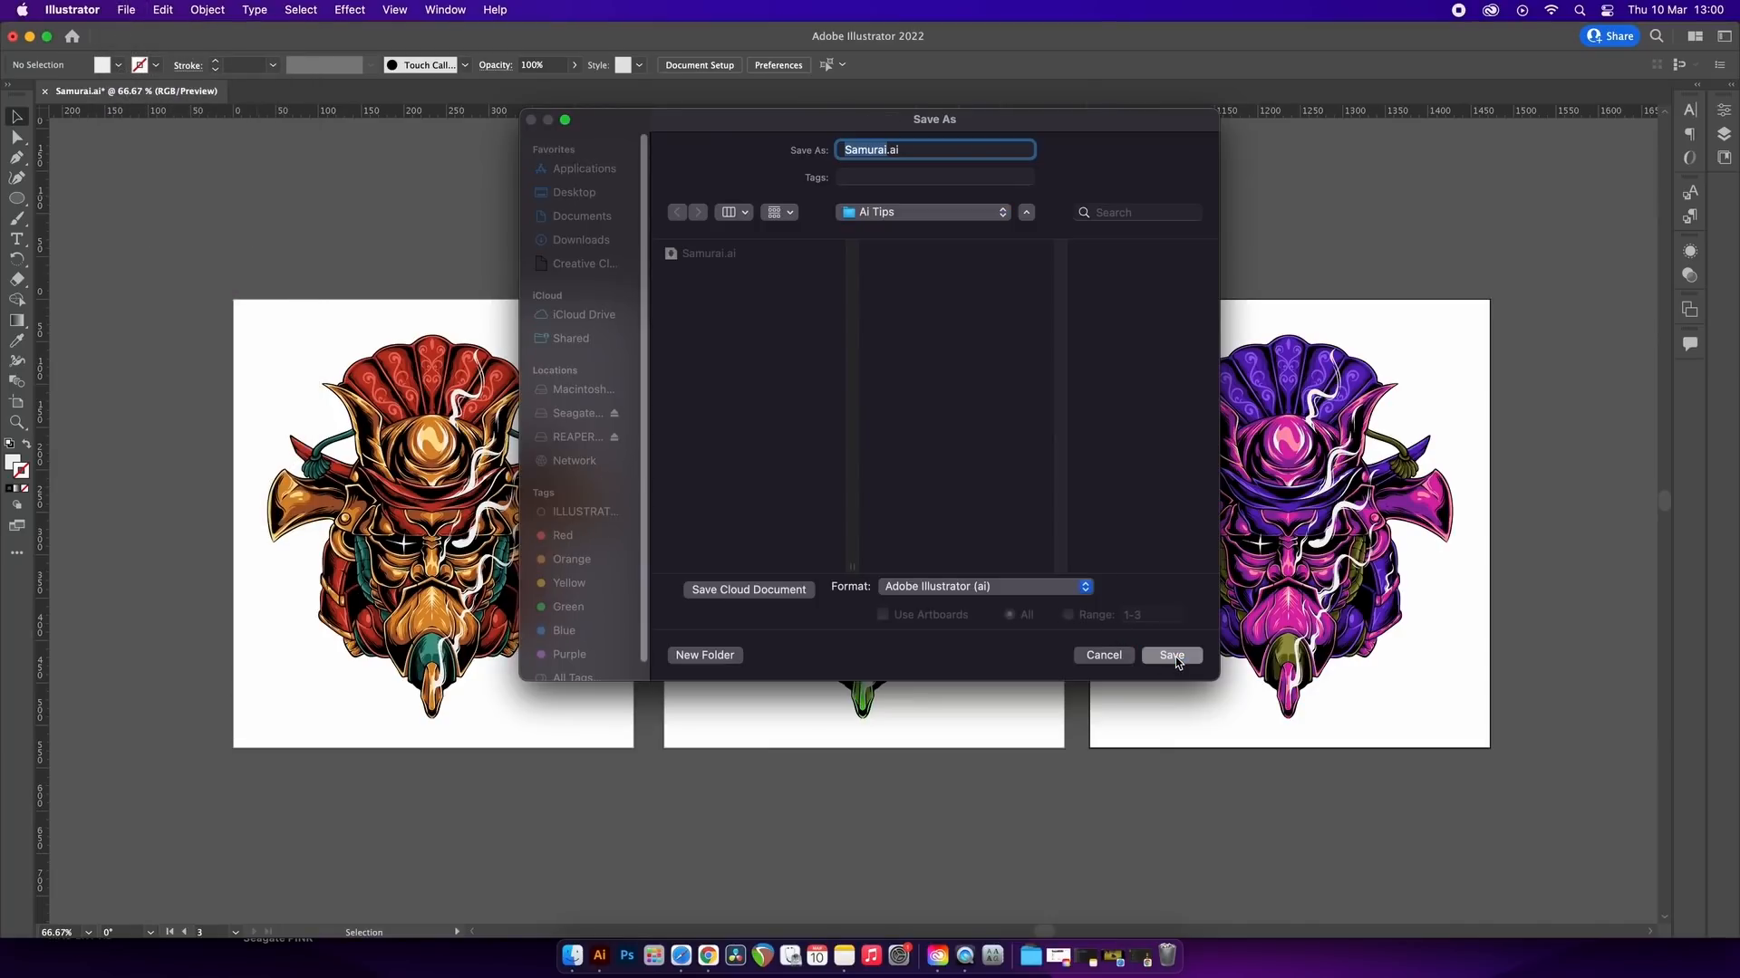
click(1173, 656)
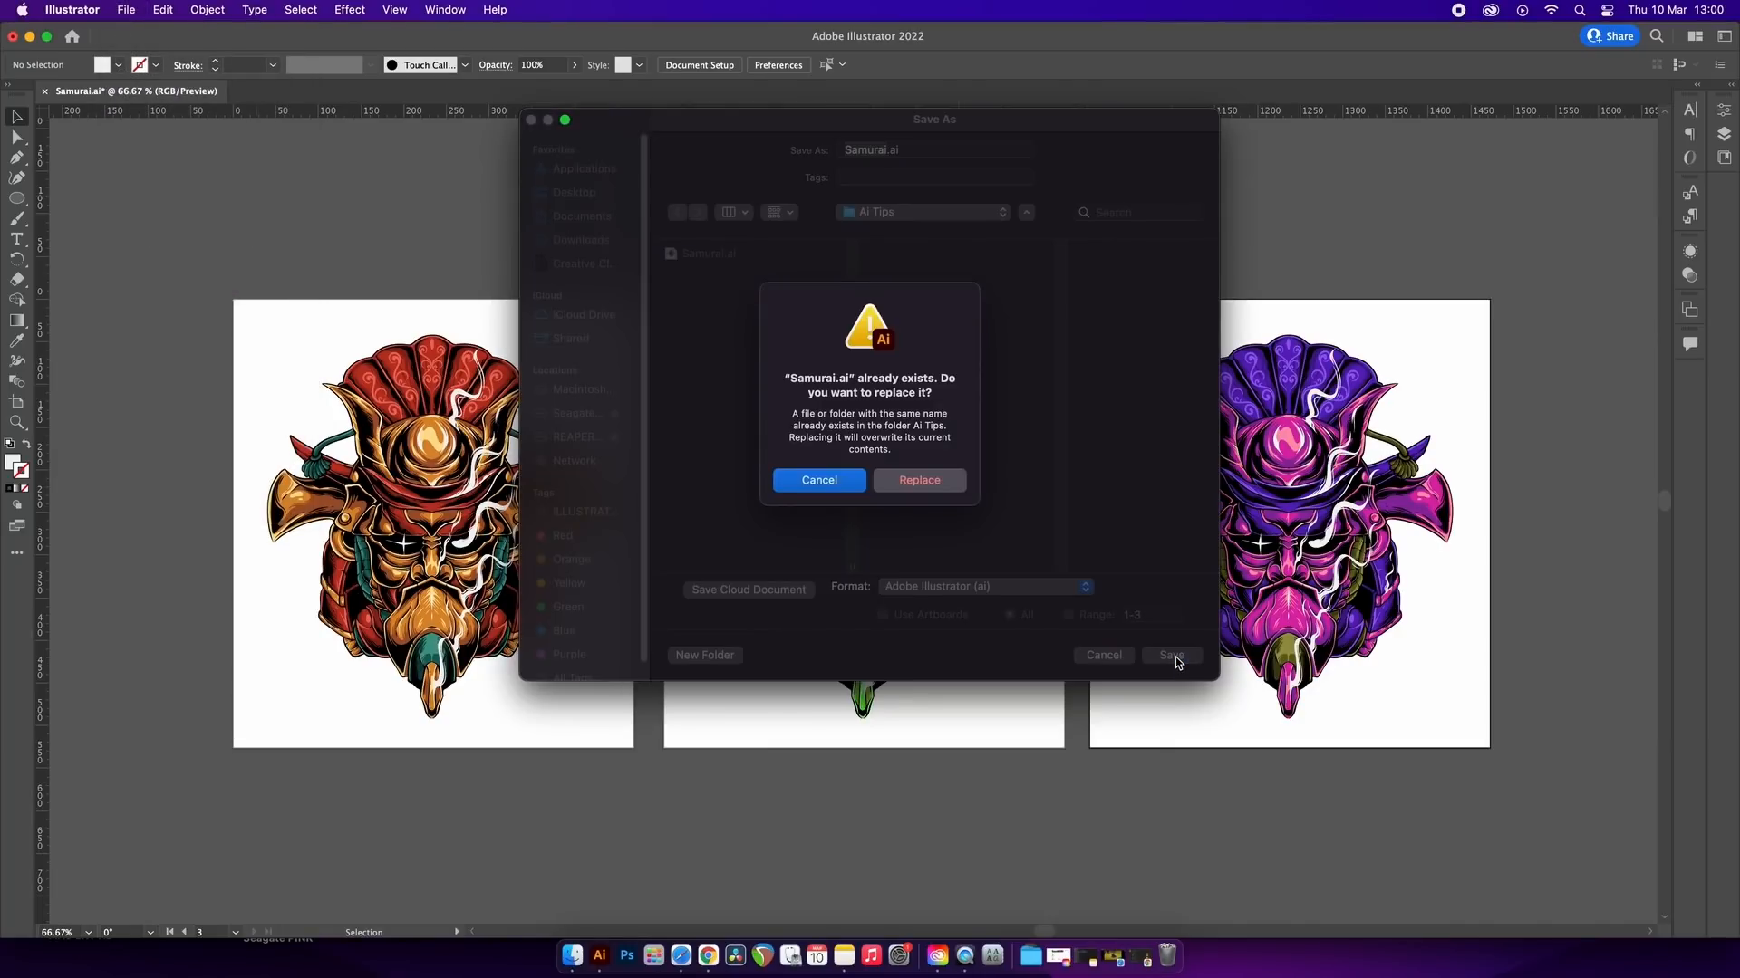
click(949, 477)
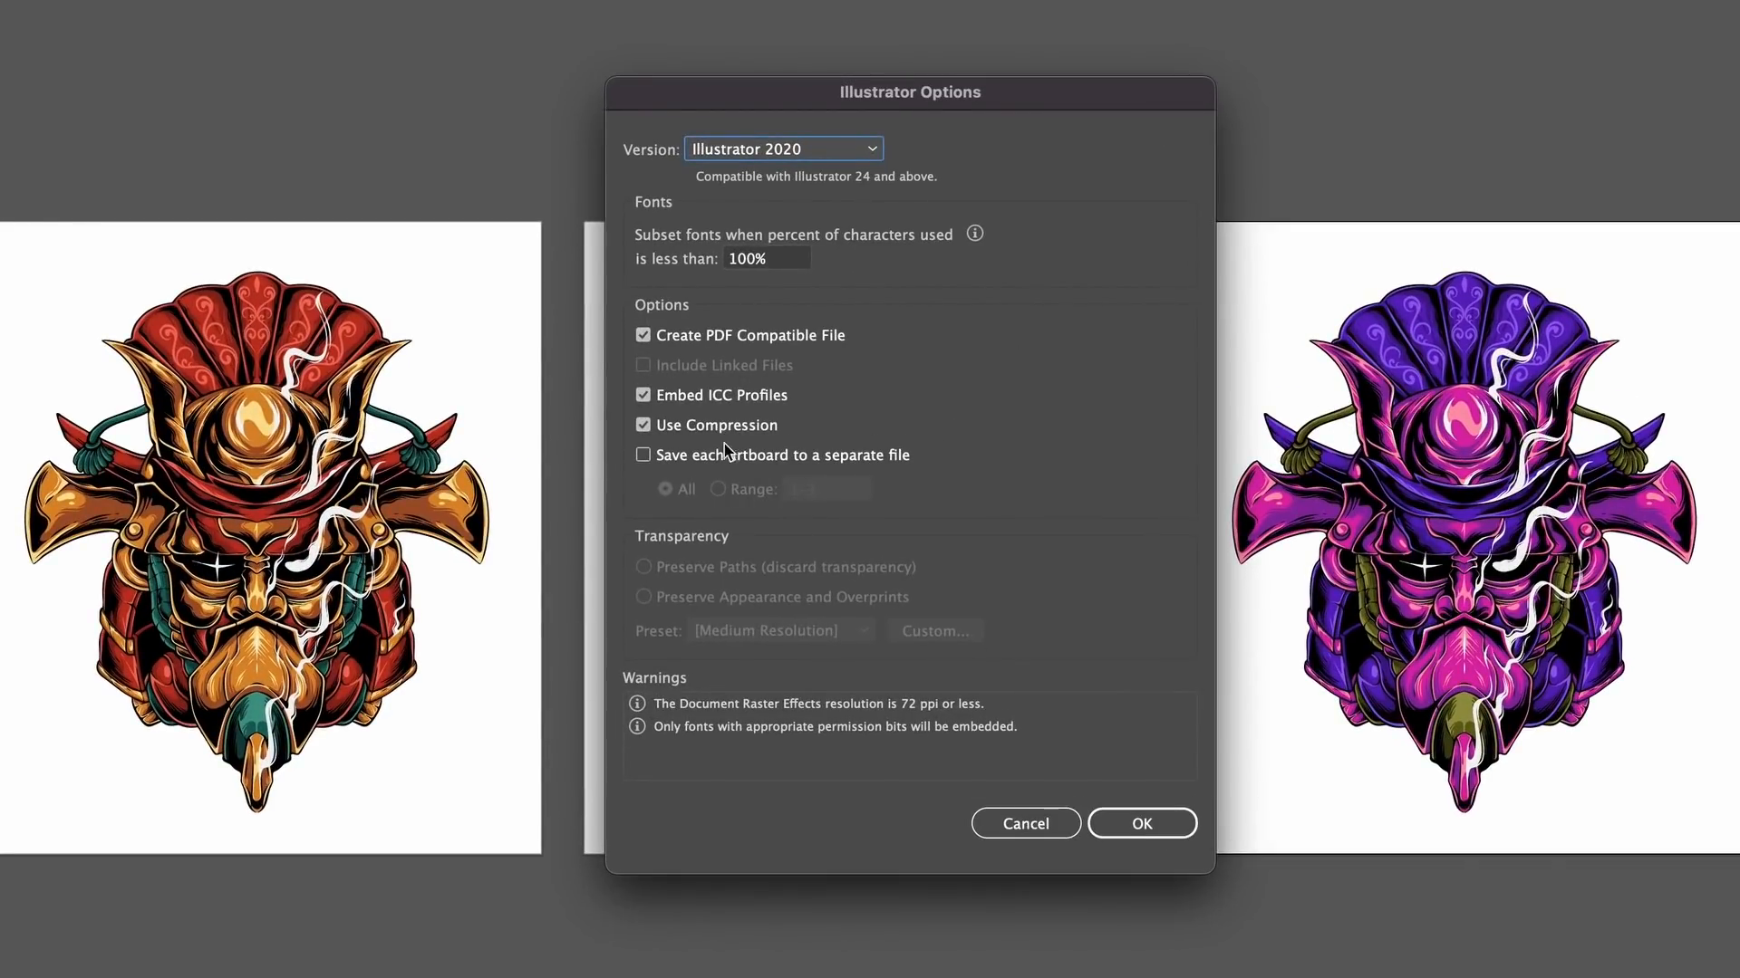
Enable saving each artboard to a separate file for all artboards, and complete the save by replacing the existing file.
click(745, 460)
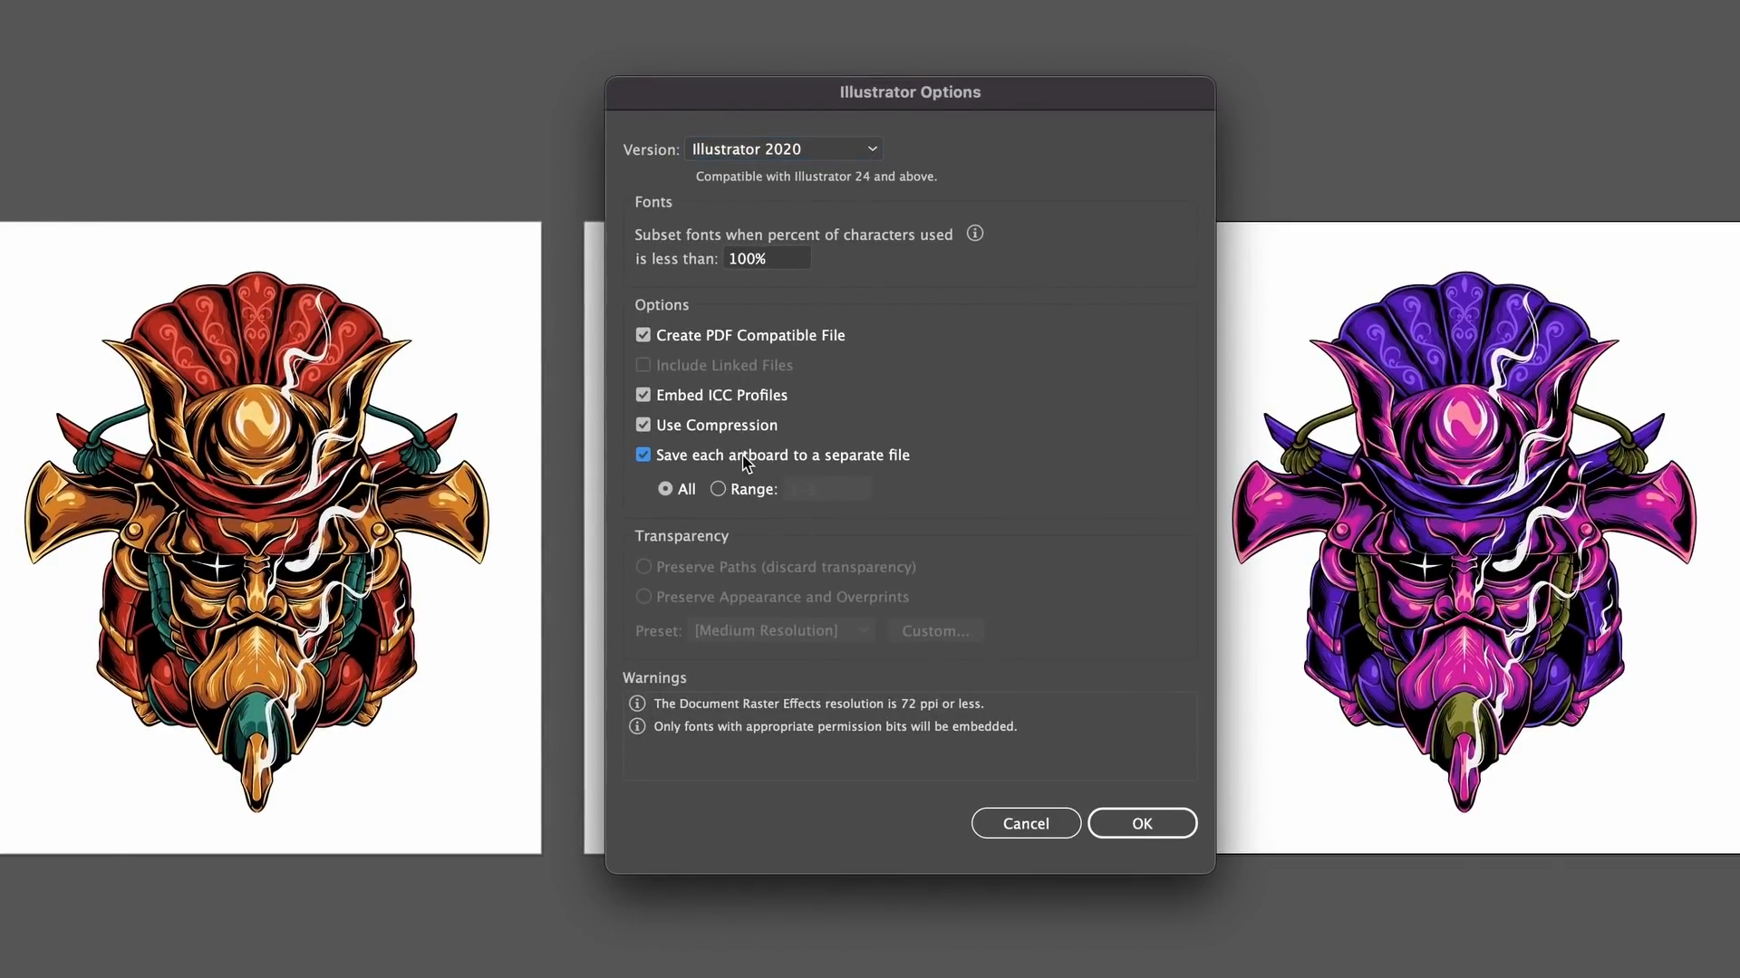
click(744, 491)
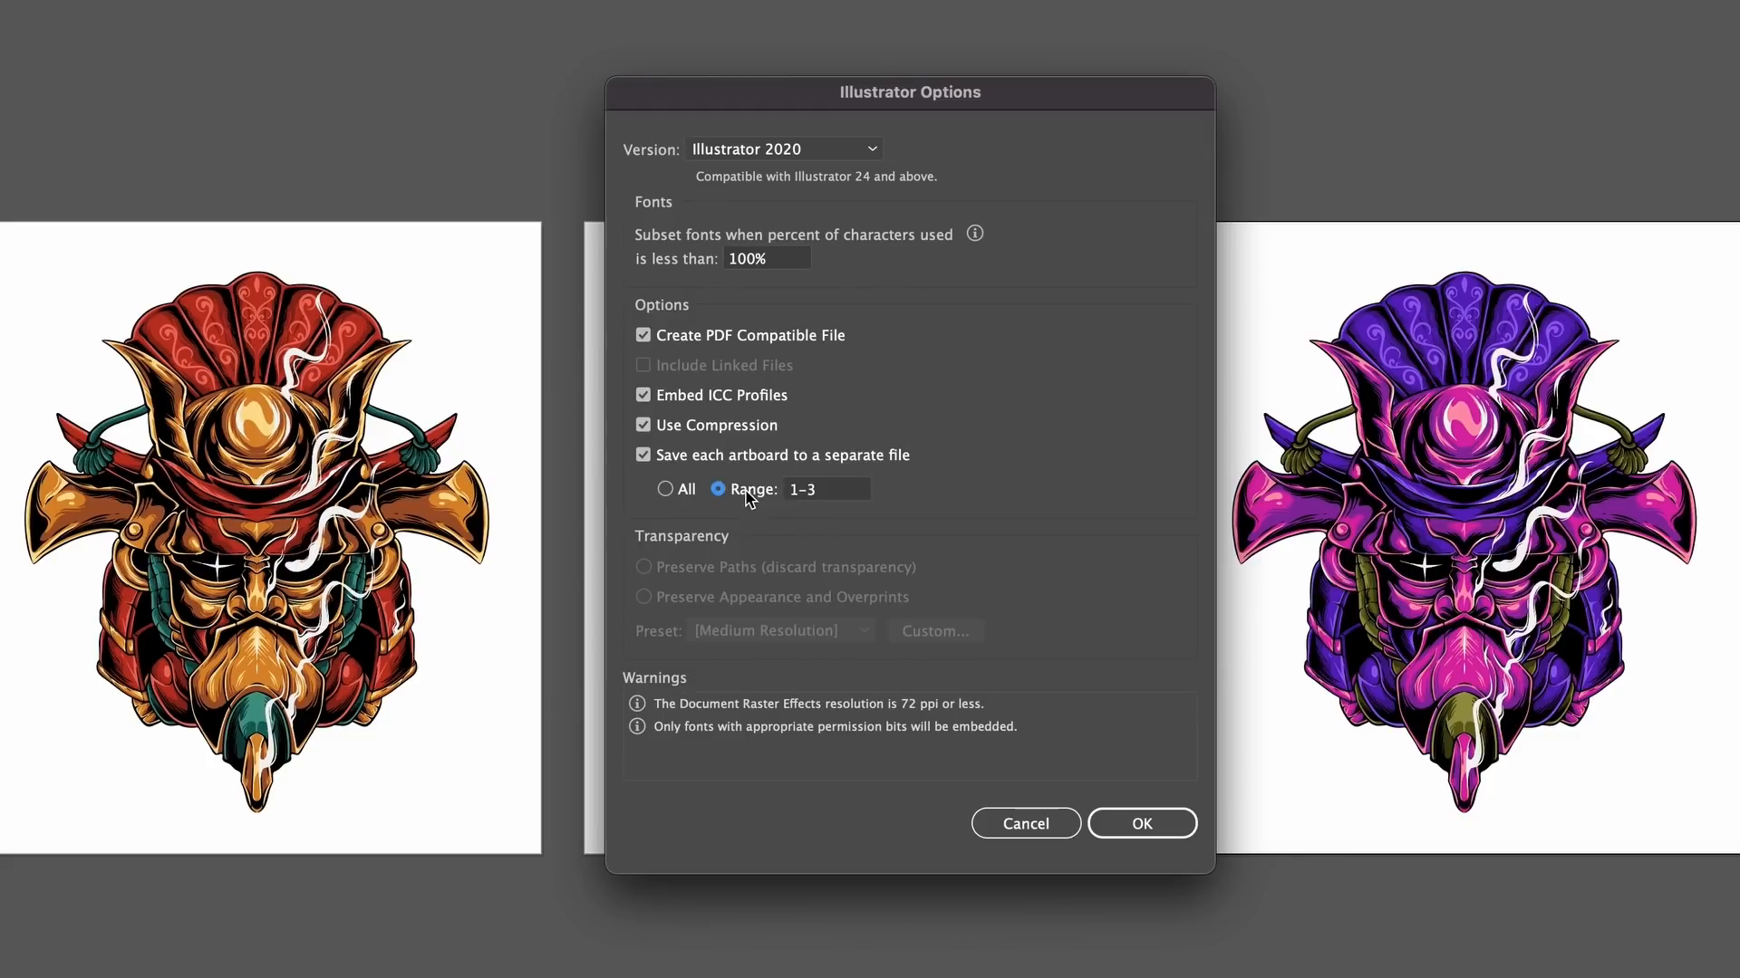
click(677, 490)
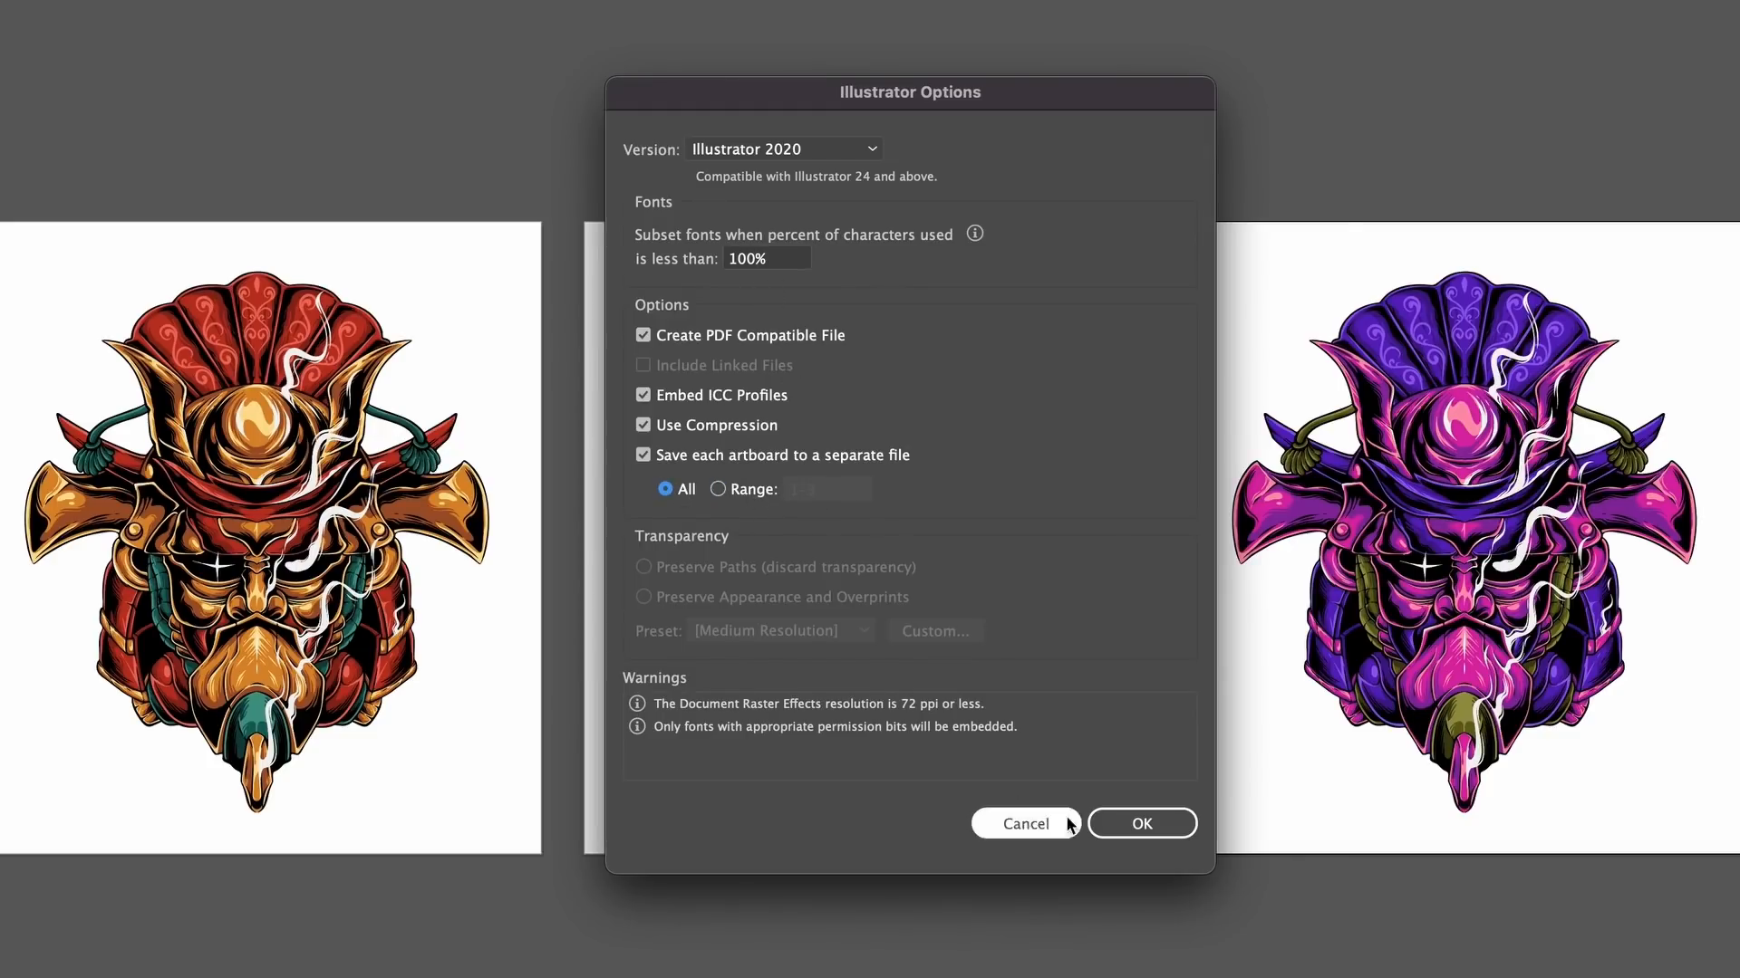
click(1120, 824)
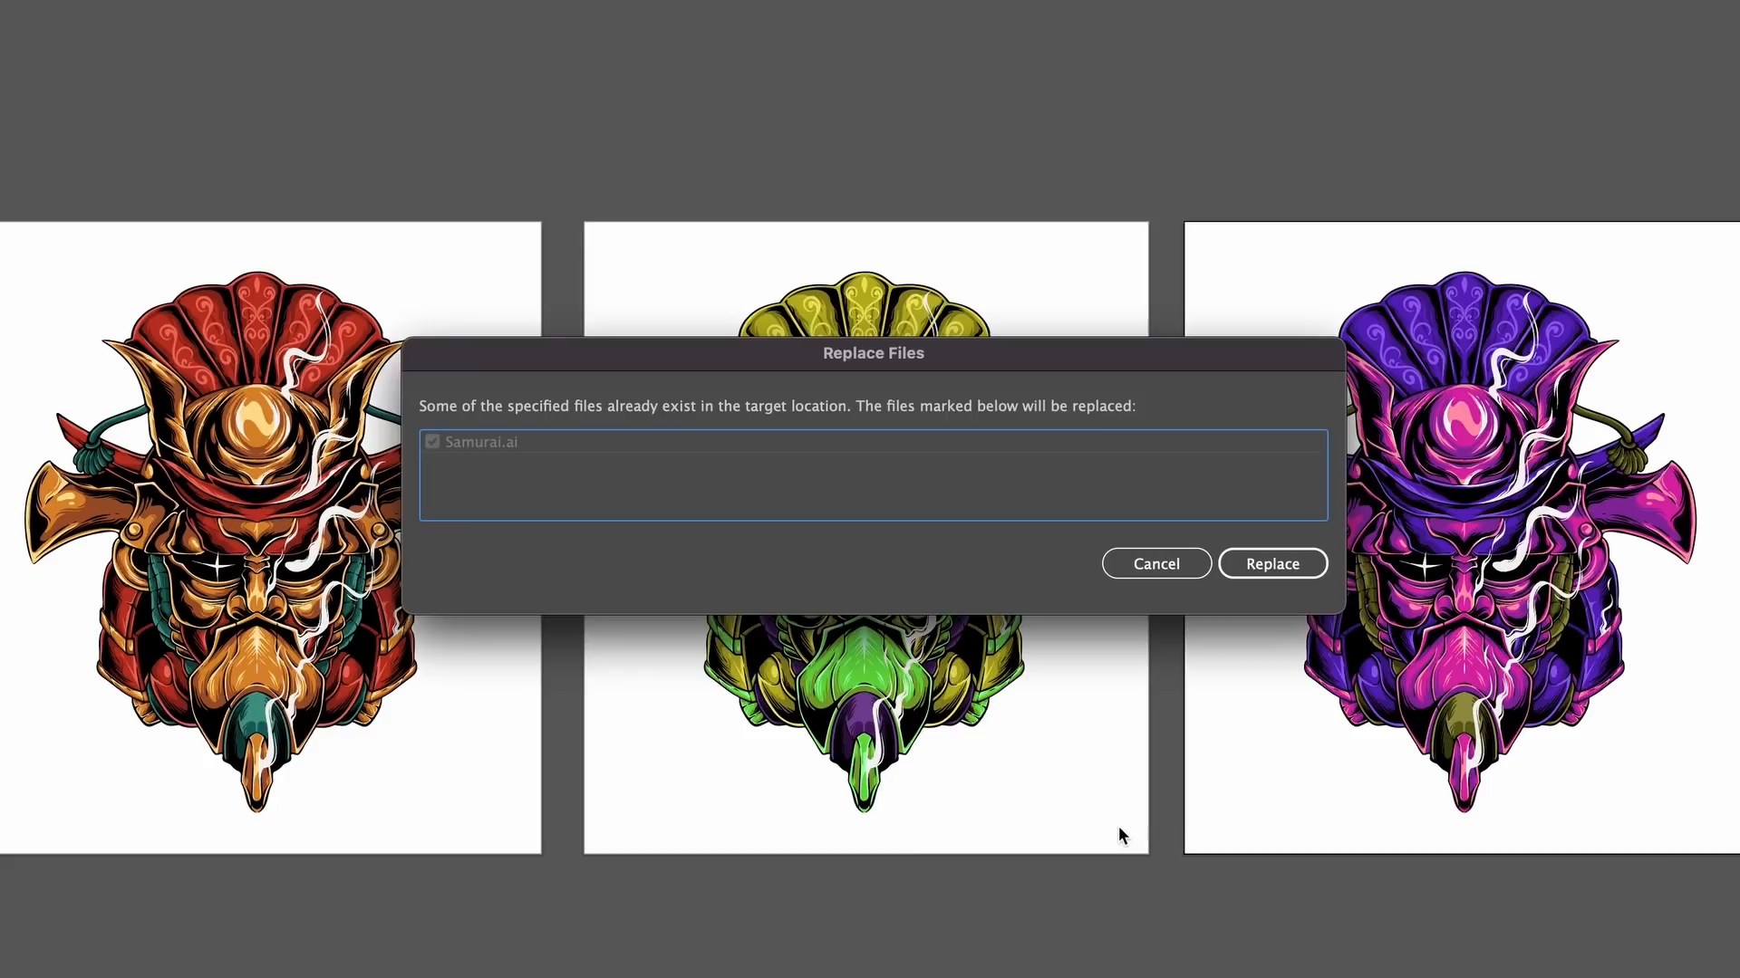
click(1267, 563)
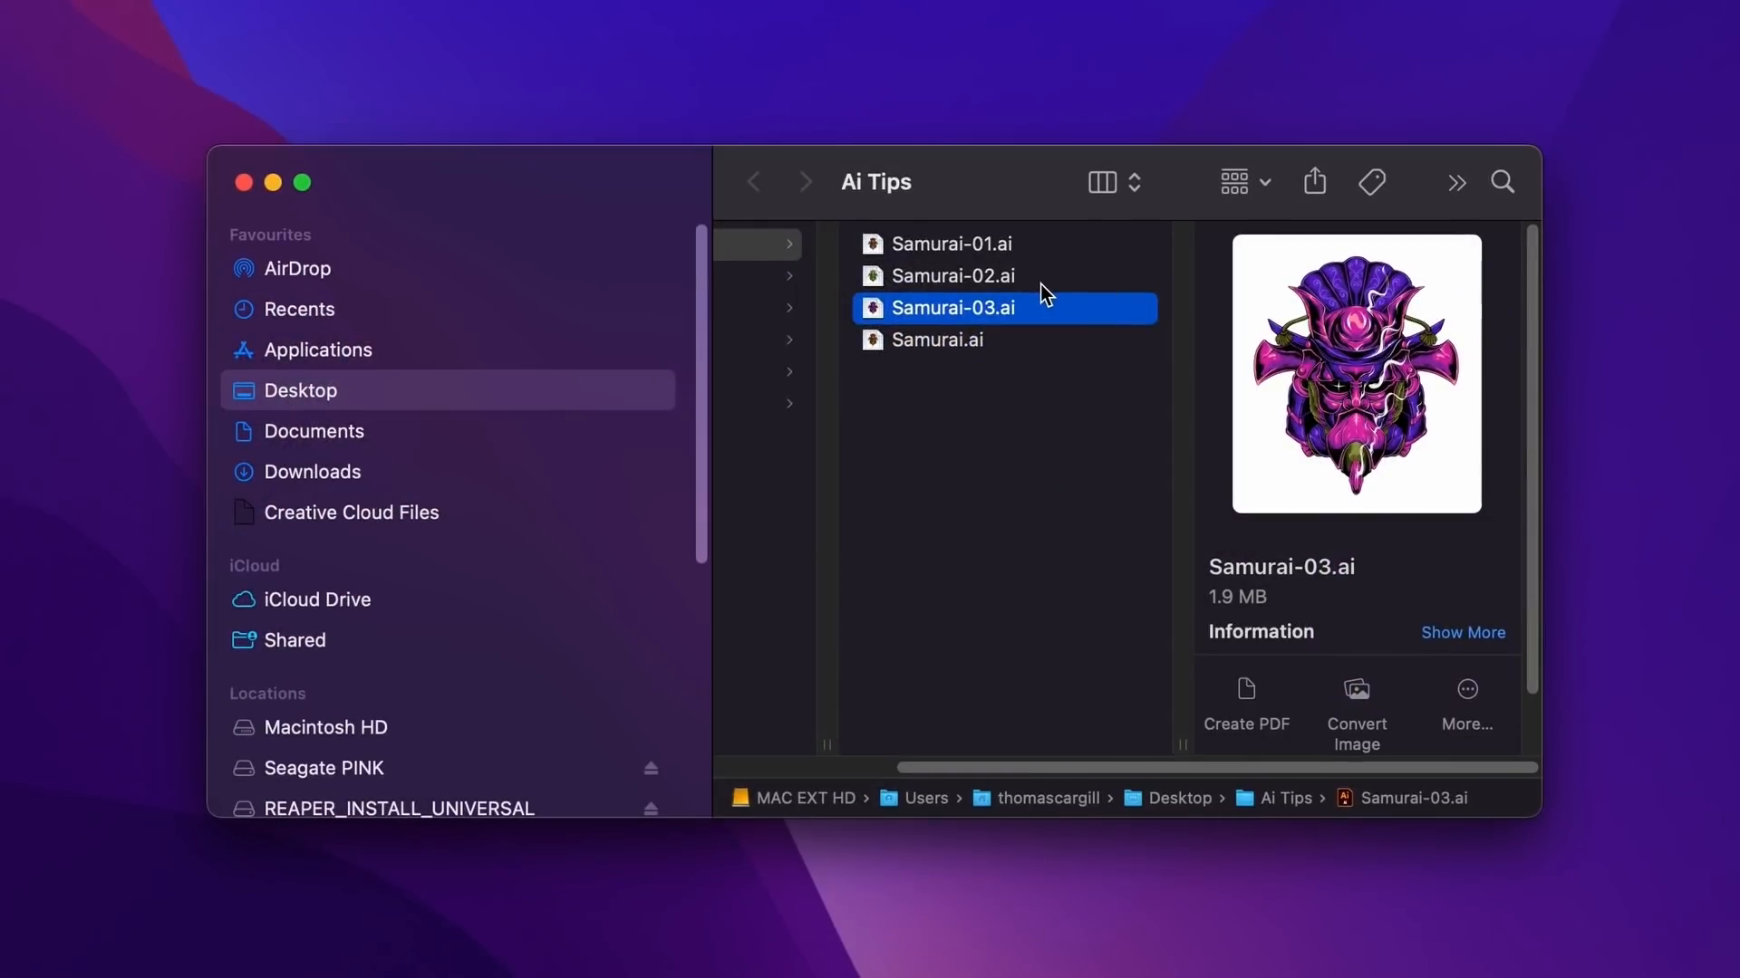
Switch to Finder and preview the separate artboard files Samurai-01.ai, Samurai-02.ai and Samurai-03.ai in the Ai Tips folder.
click(1040, 285)
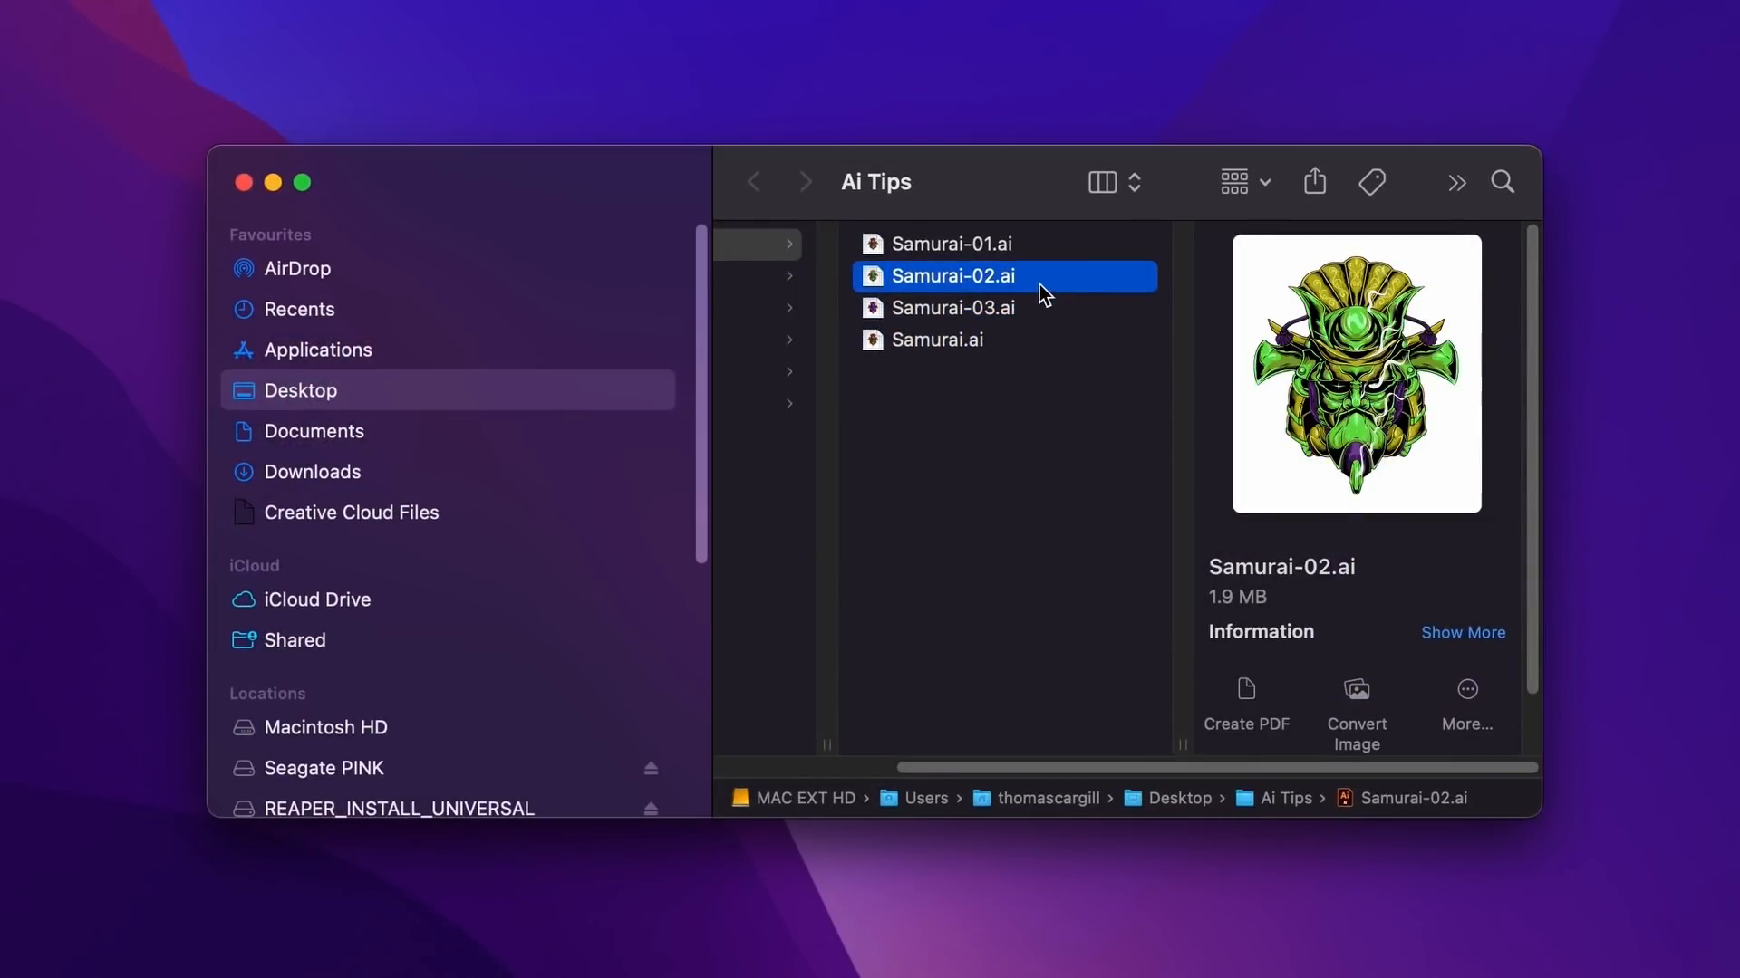
click(1029, 243)
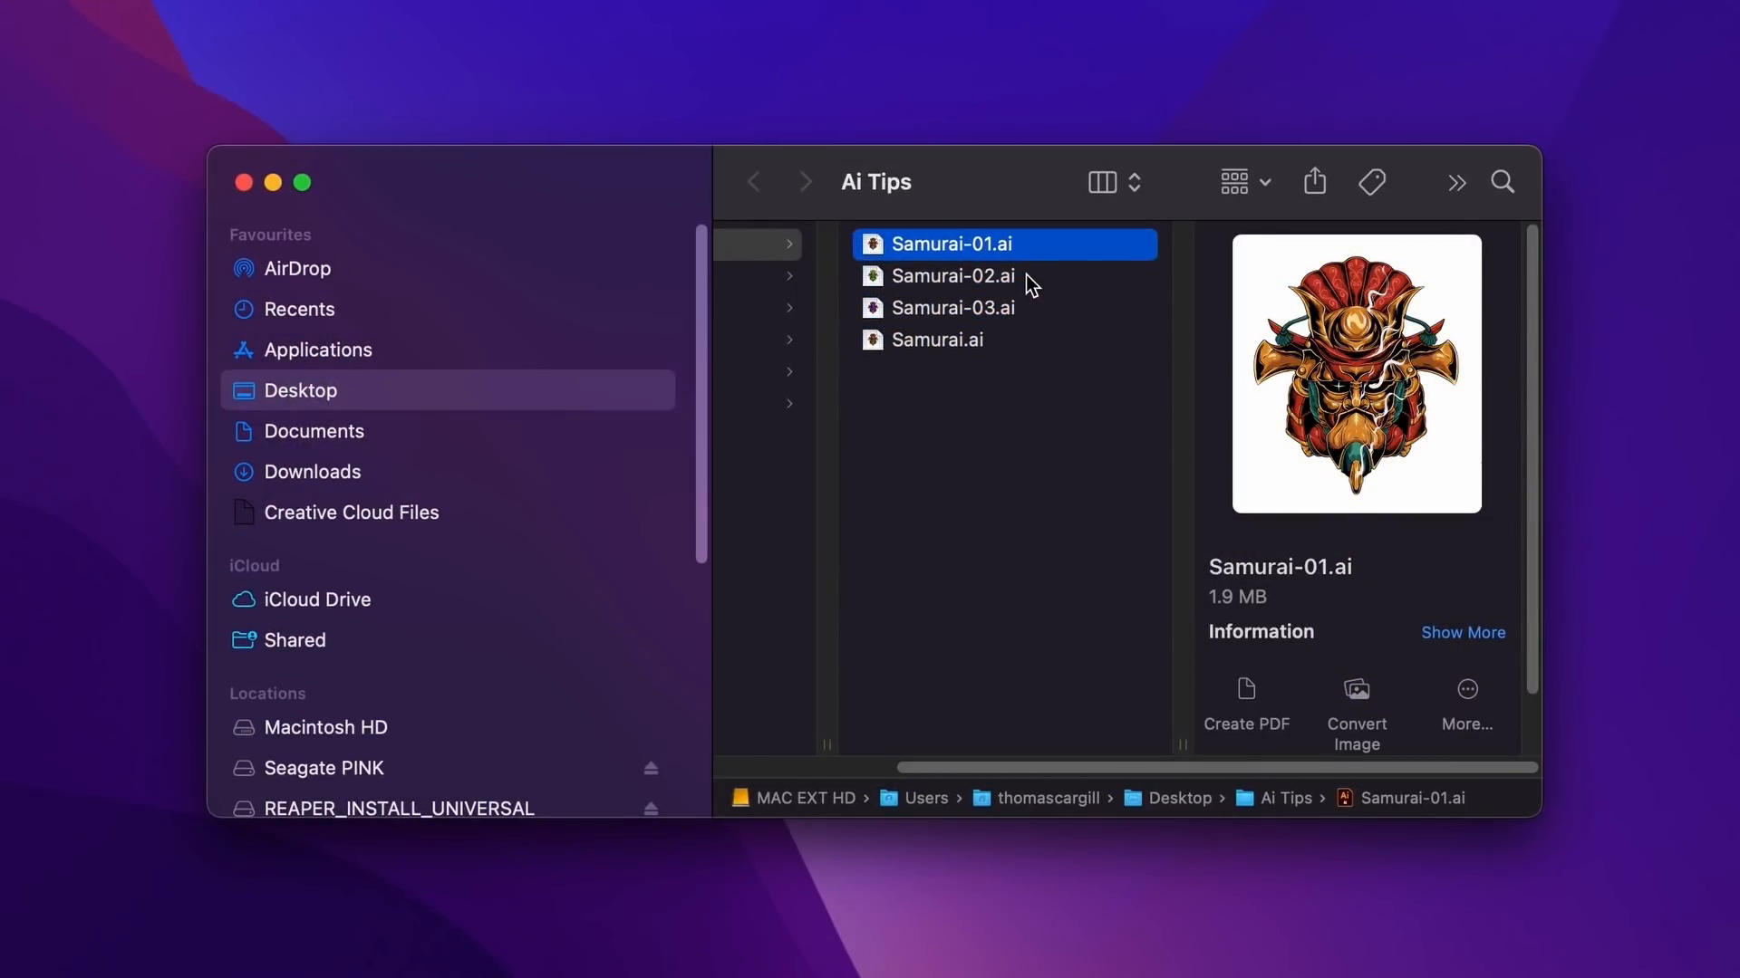
click(1024, 277)
click(1011, 307)
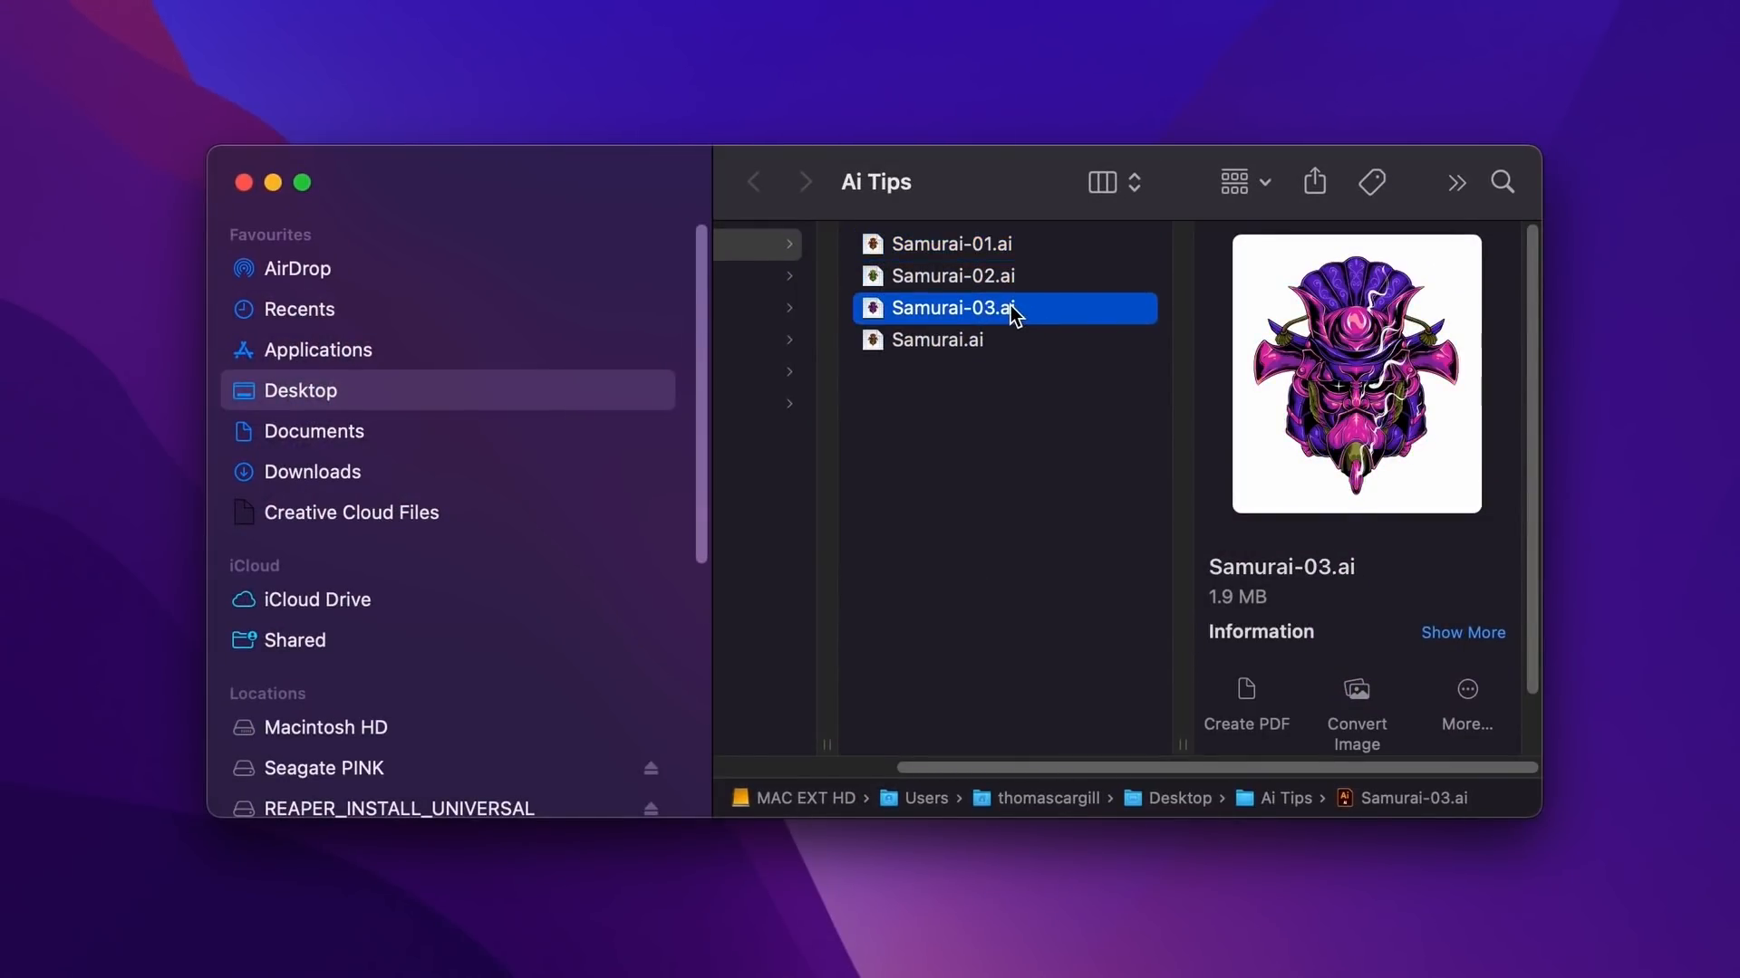
click(1019, 275)
click(1017, 243)
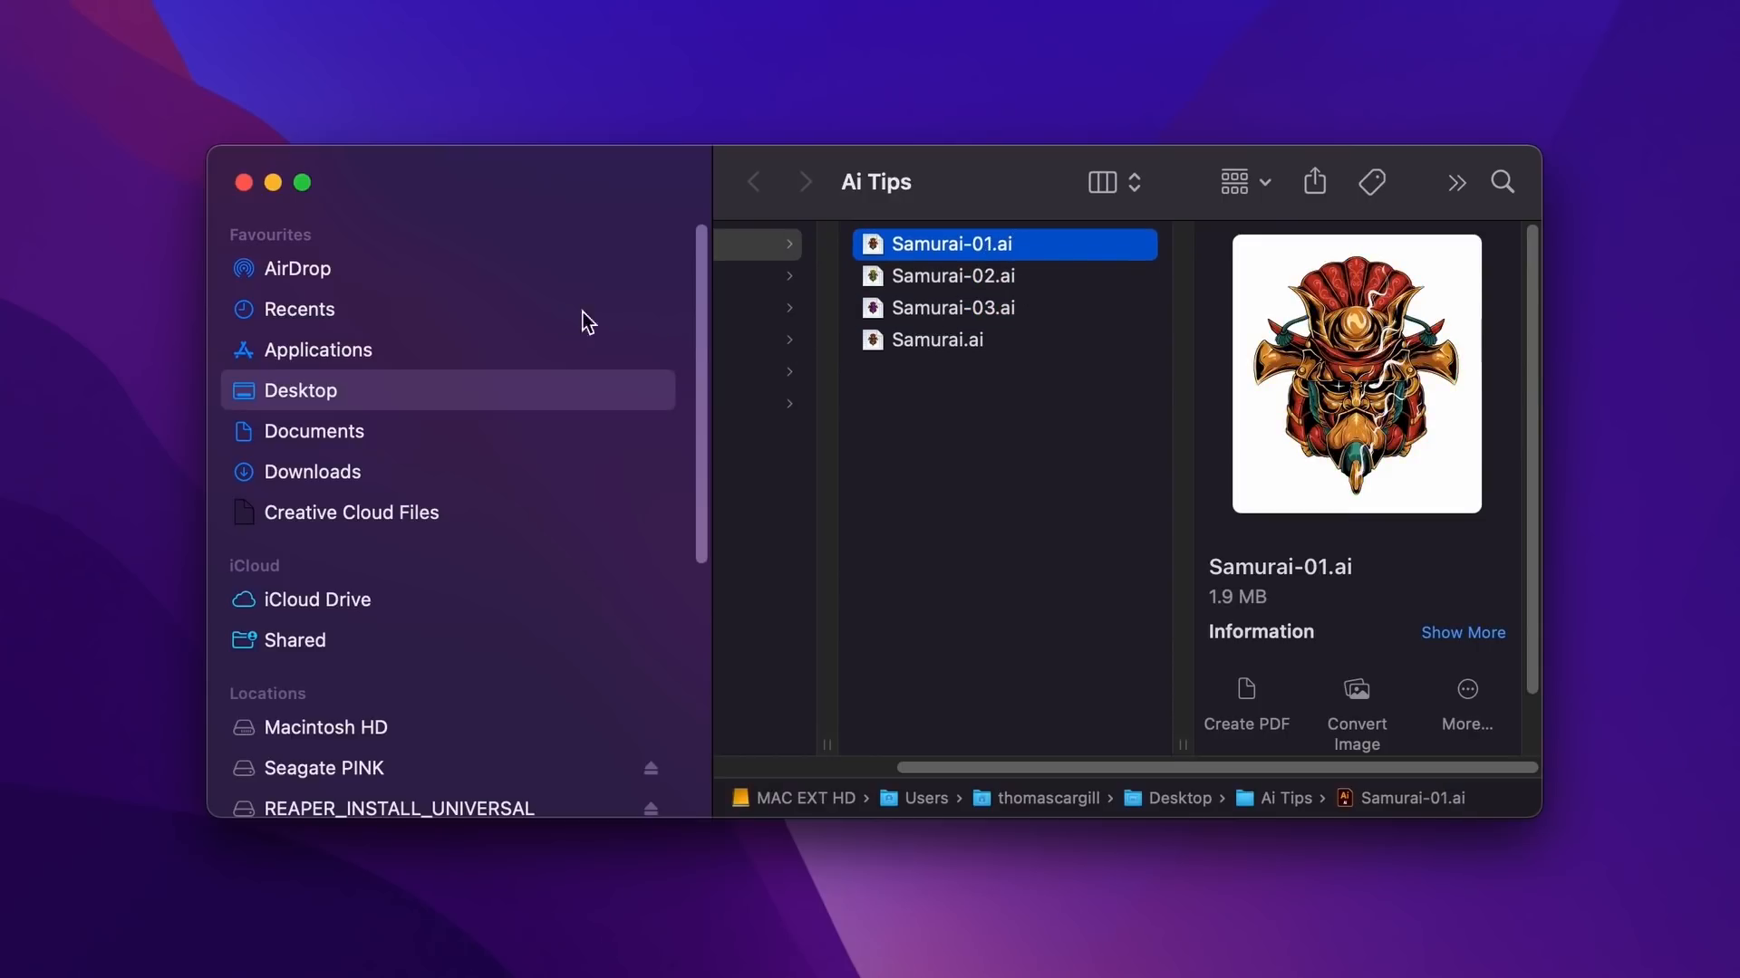